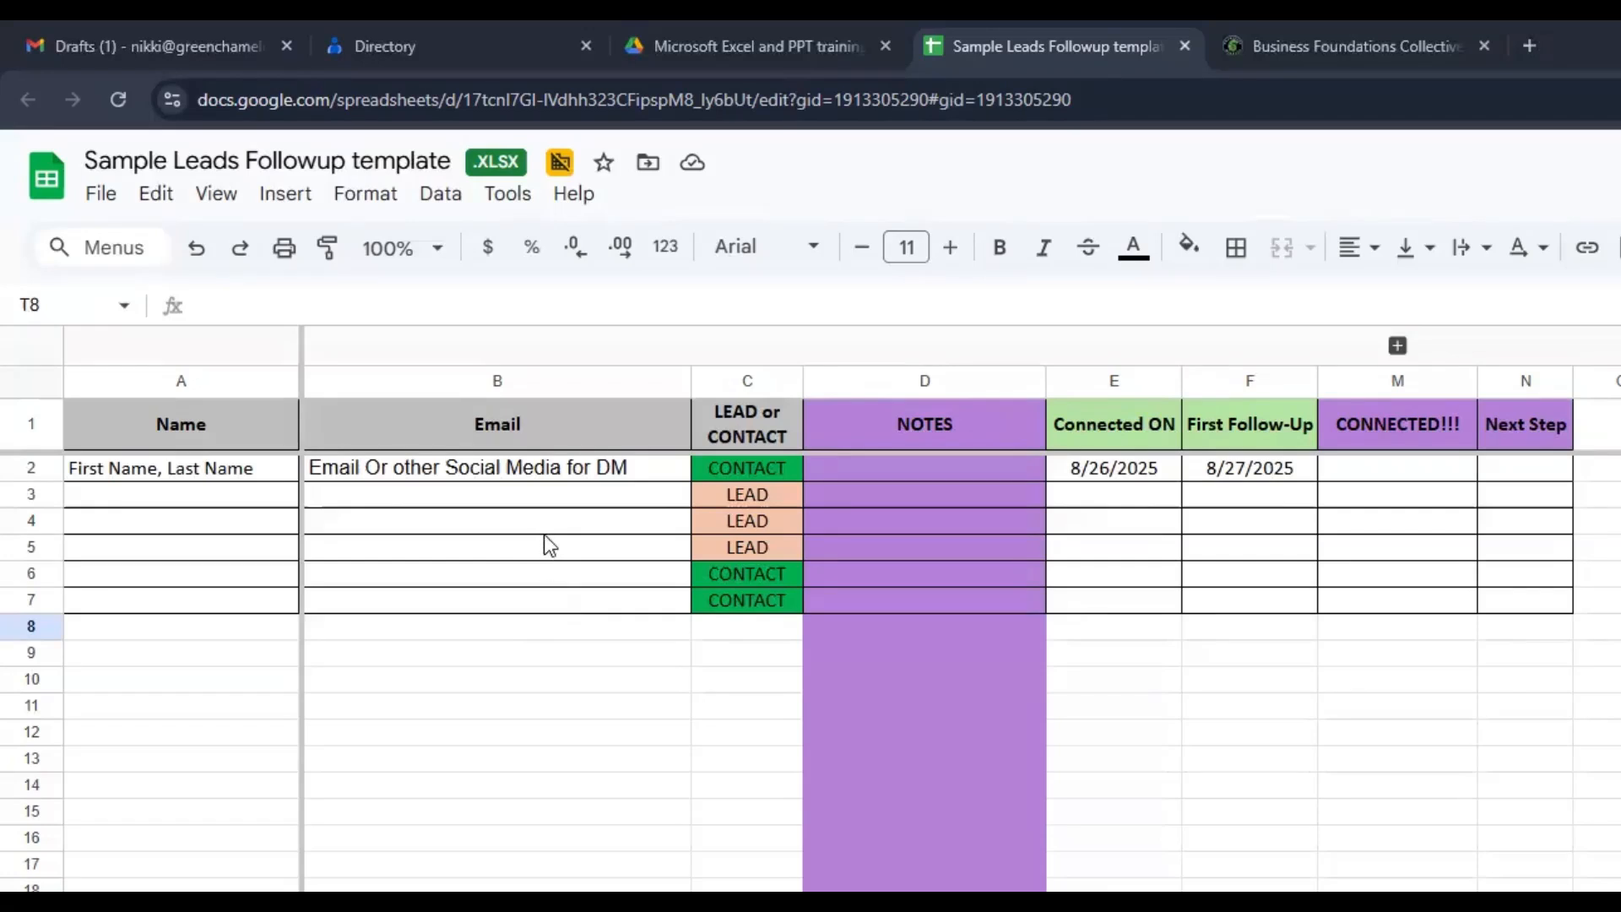
# Expand the hidden follow-up columns G to L to review the missed-contact schedule, and collapse them again
pyautogui.click(533, 473)
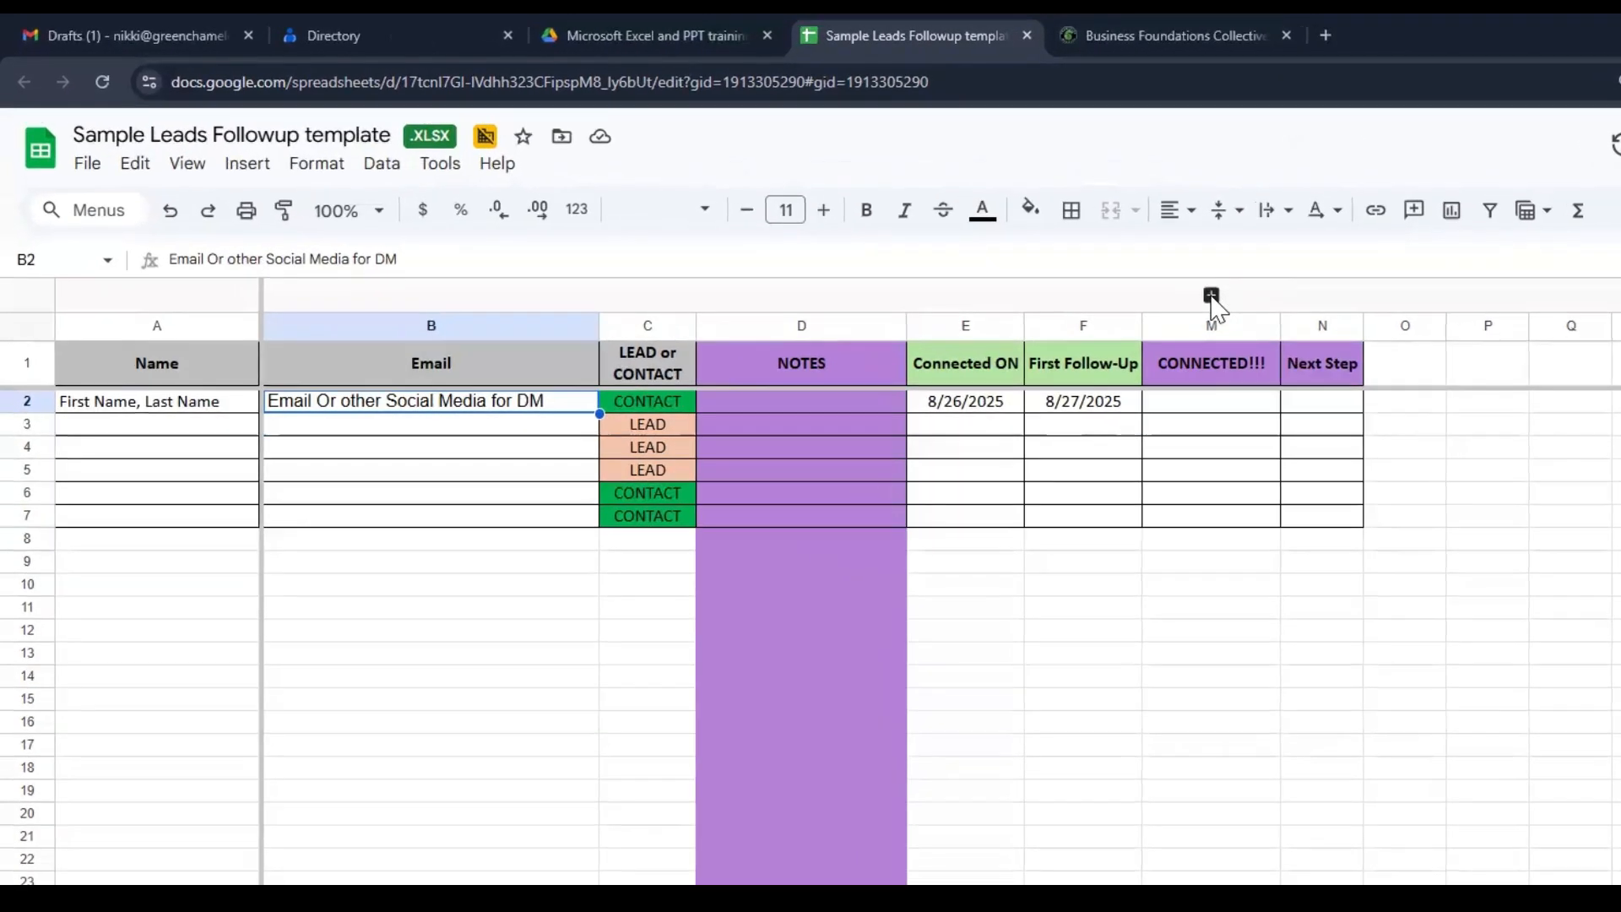
pyautogui.click(938, 239)
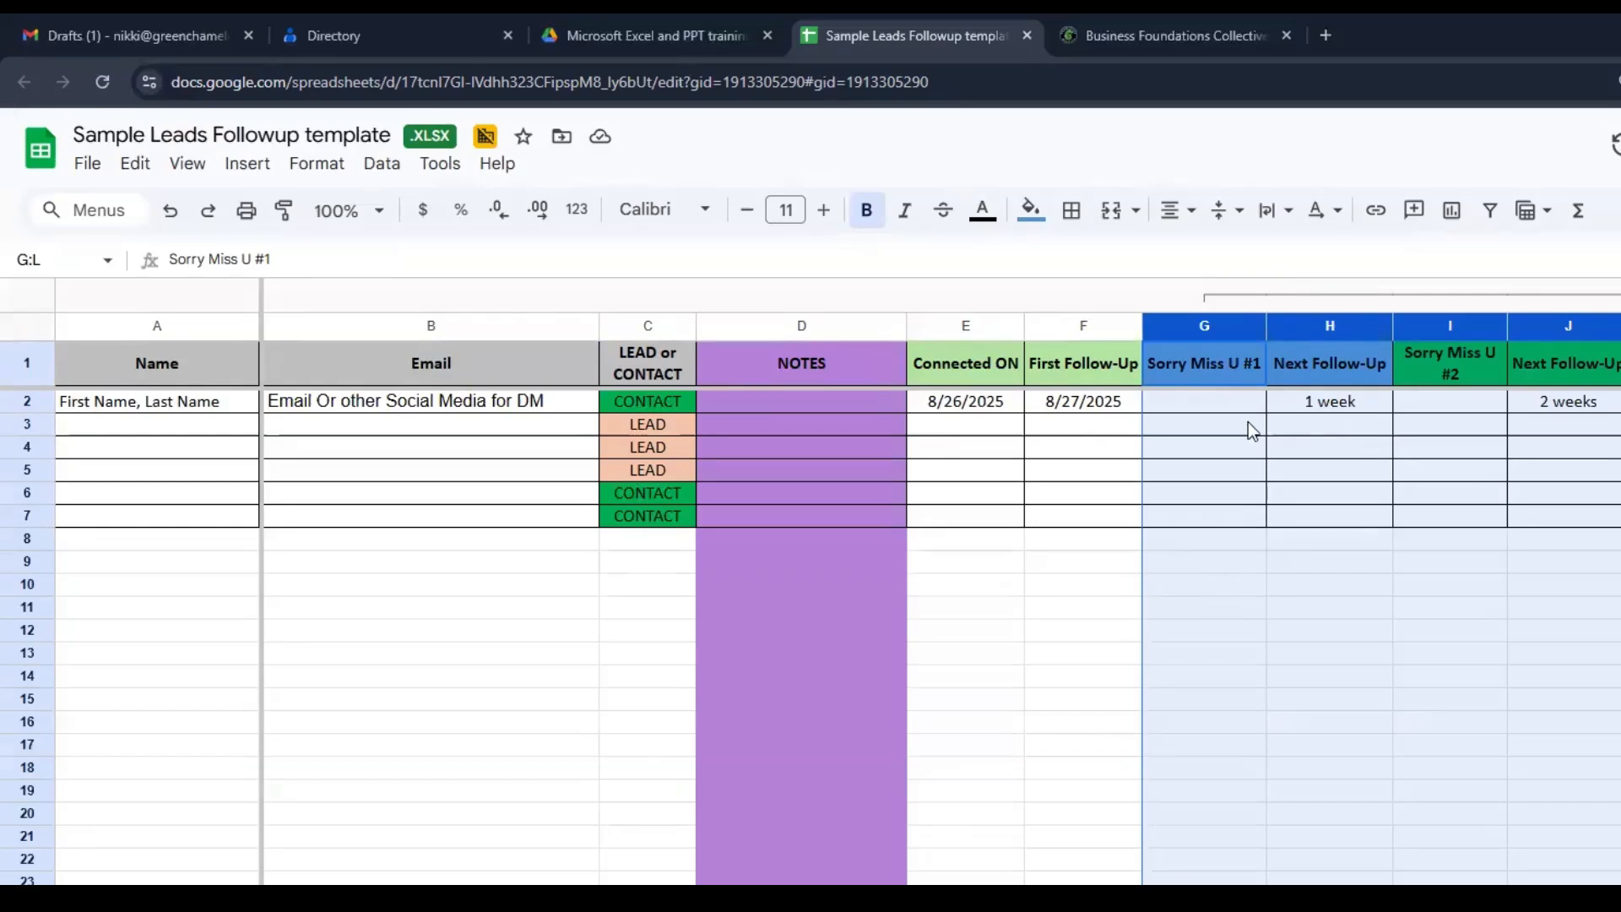
pyautogui.click(1332, 408)
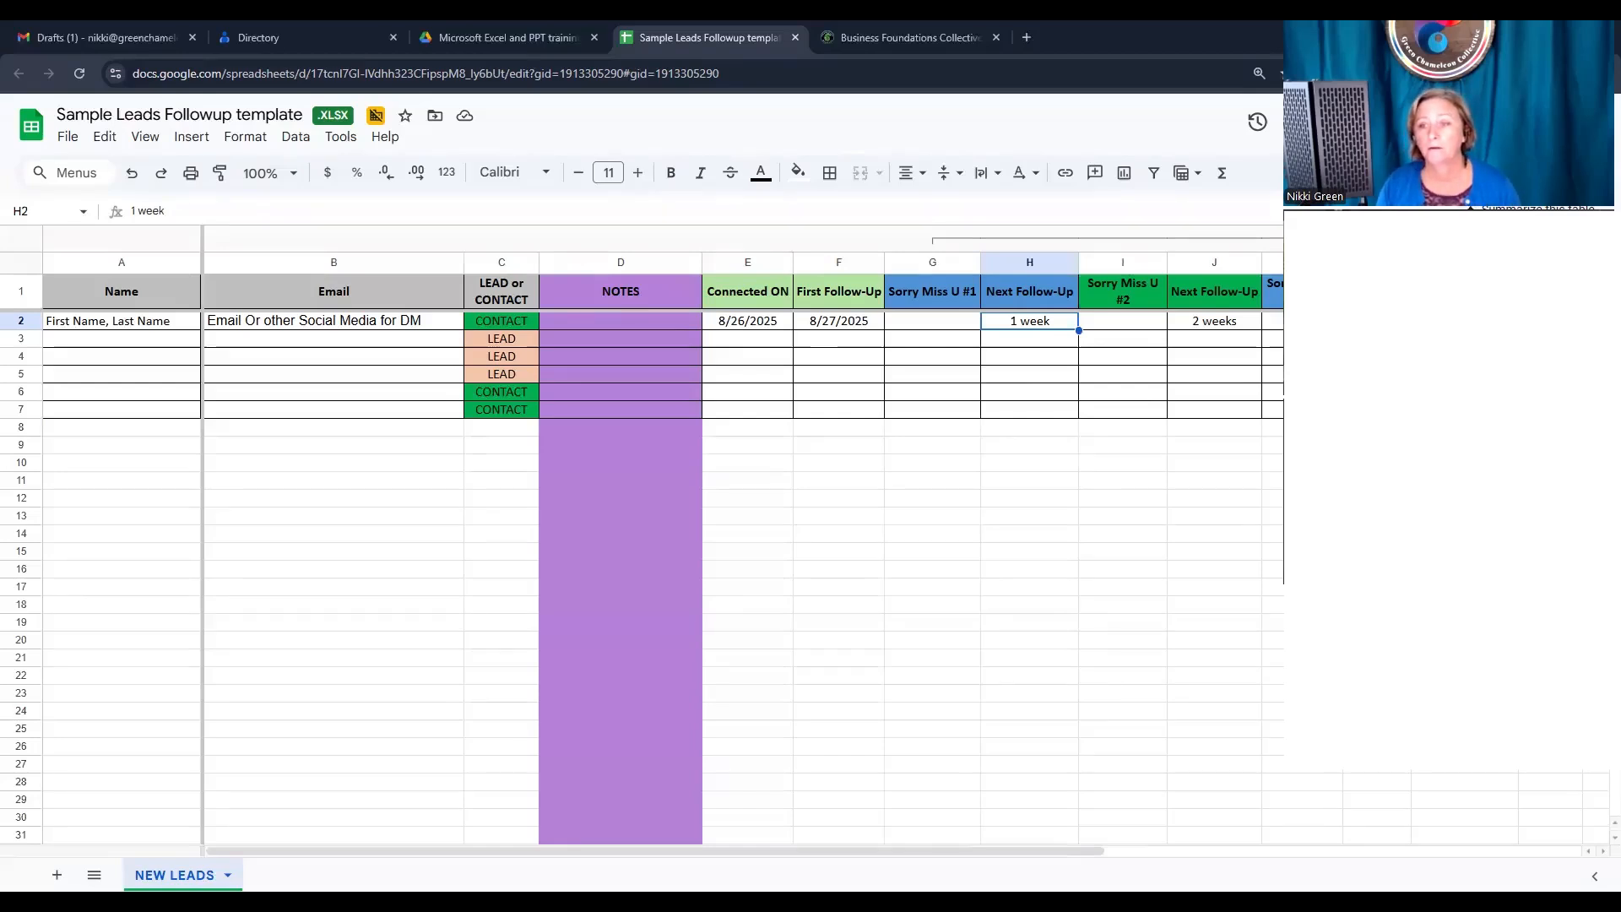
pyautogui.click(1464, 238)
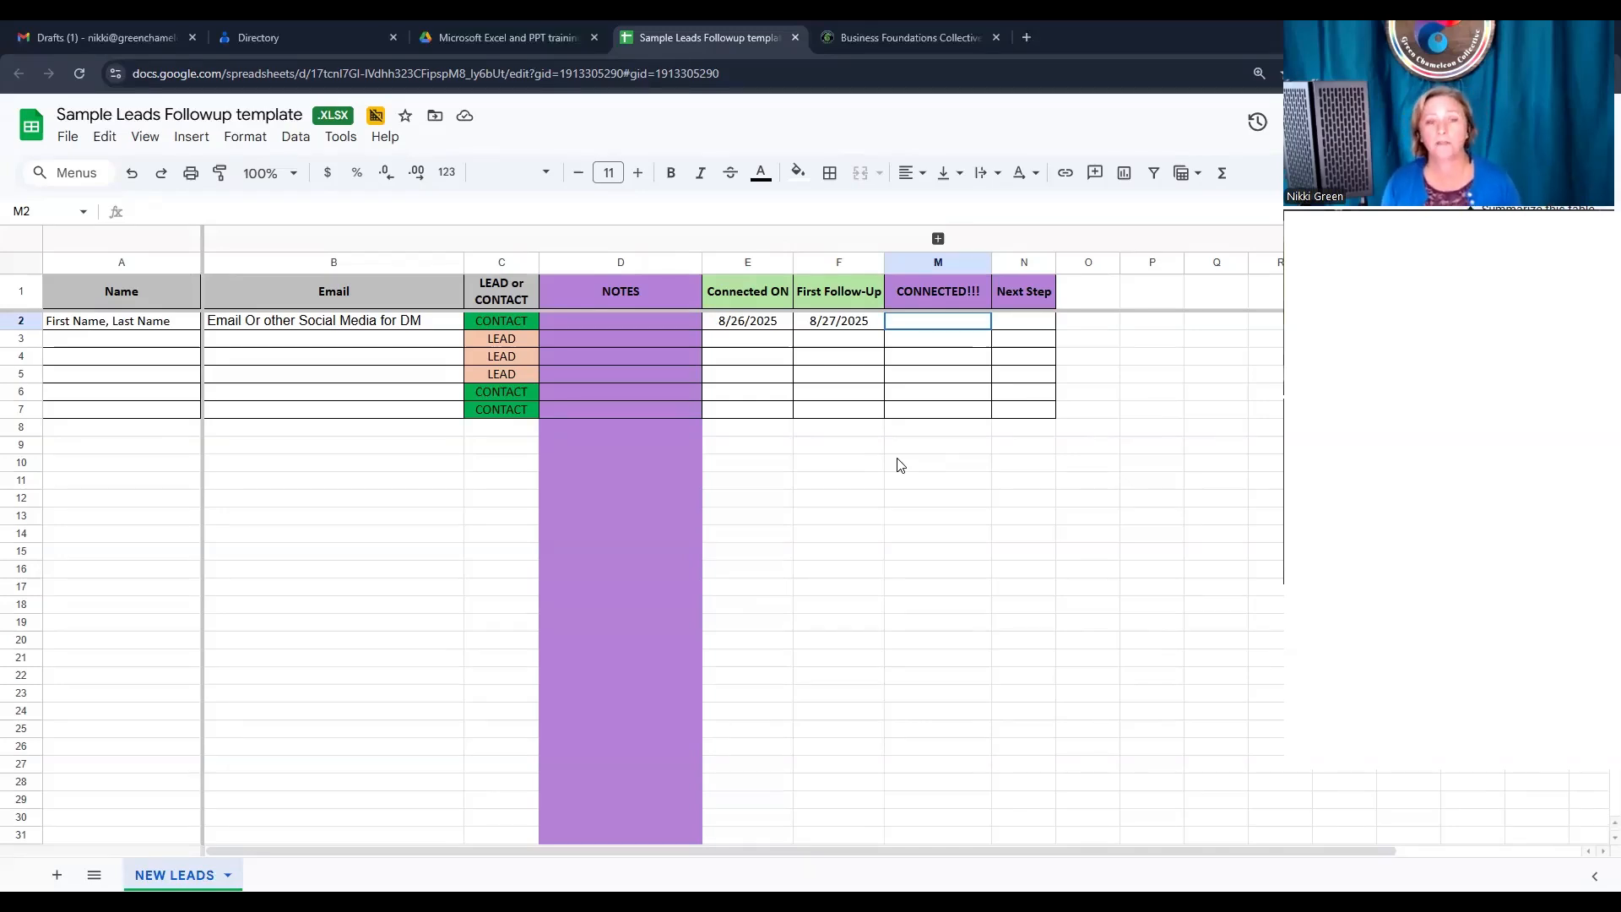
pyautogui.click(499, 267)
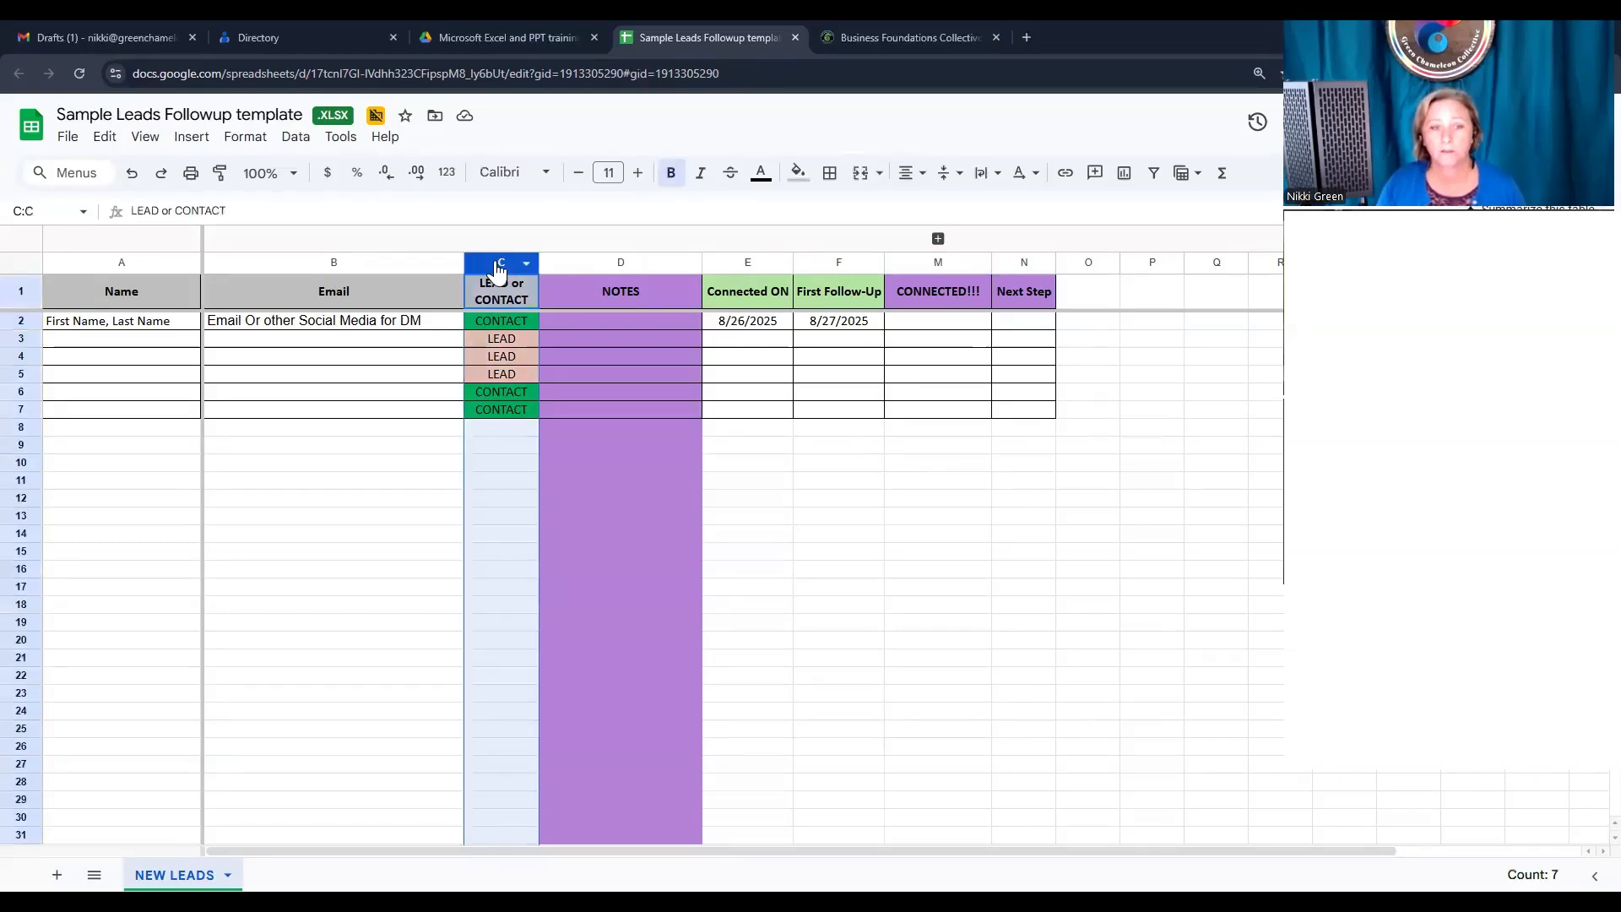
pyautogui.rightClick(499, 267)
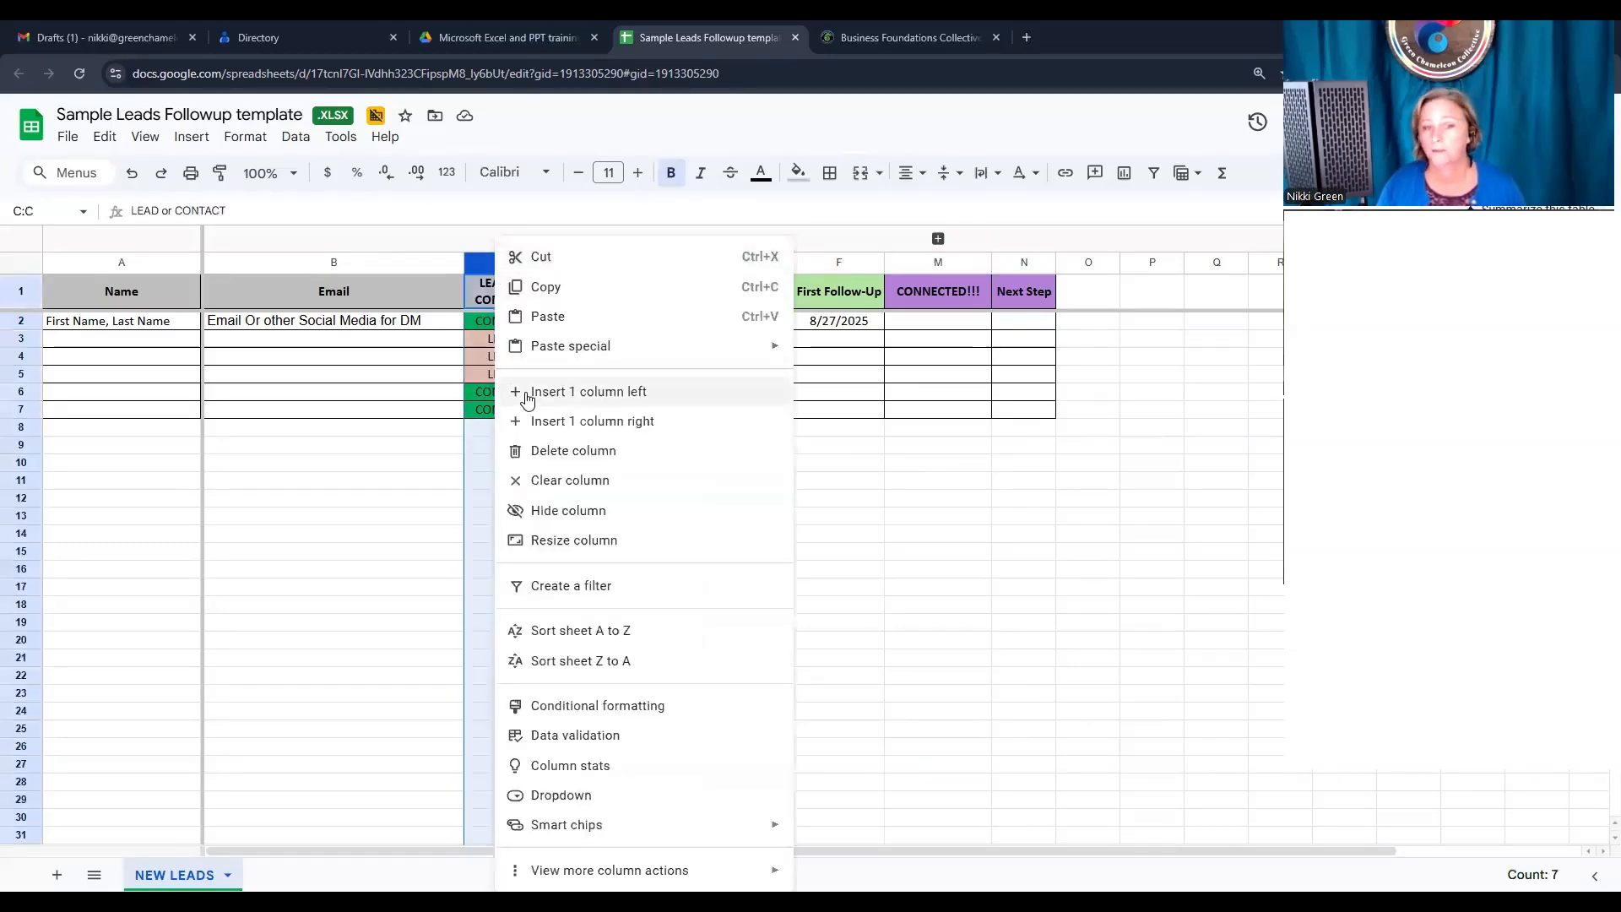
pyautogui.click(431, 441)
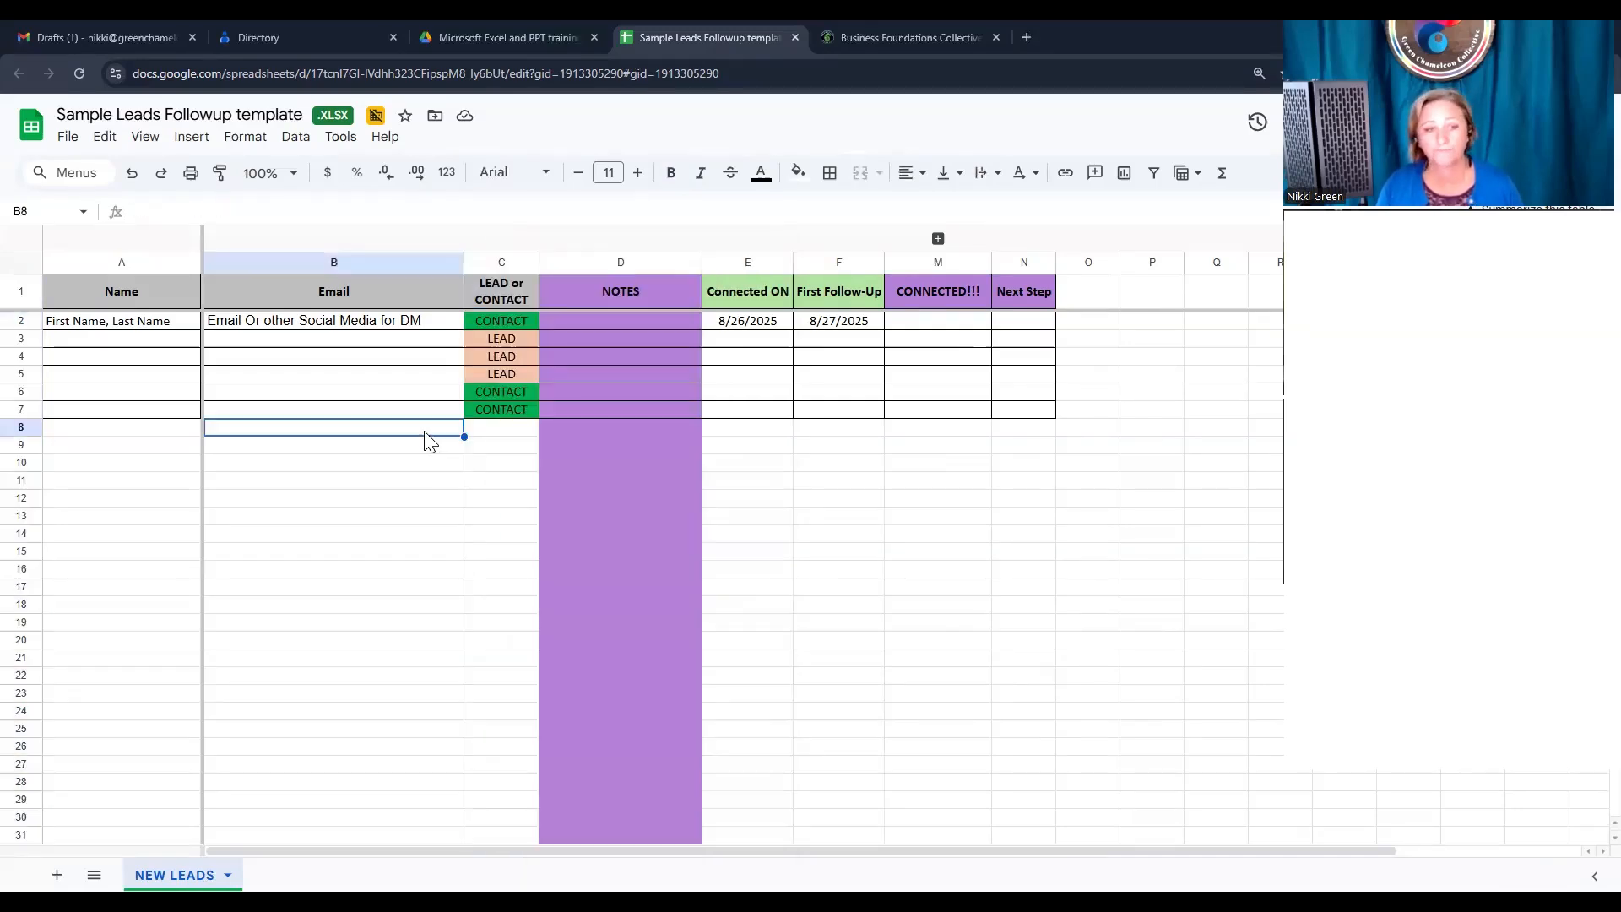
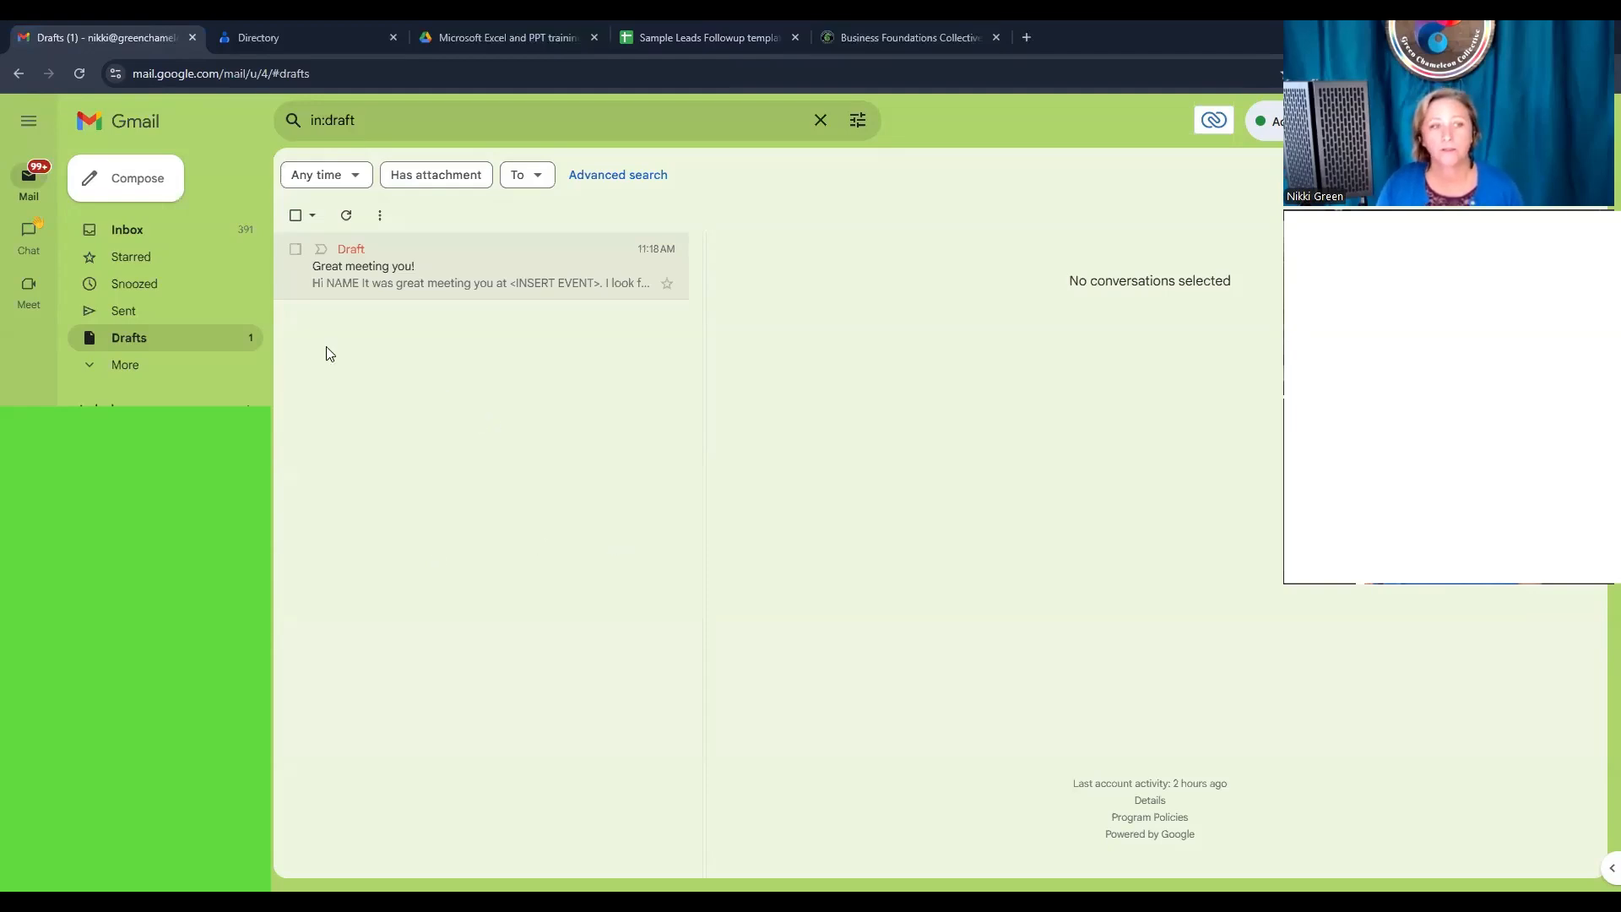
# Start a new email with the subject "Can't wait to meet you!"
pyautogui.click(128, 182)
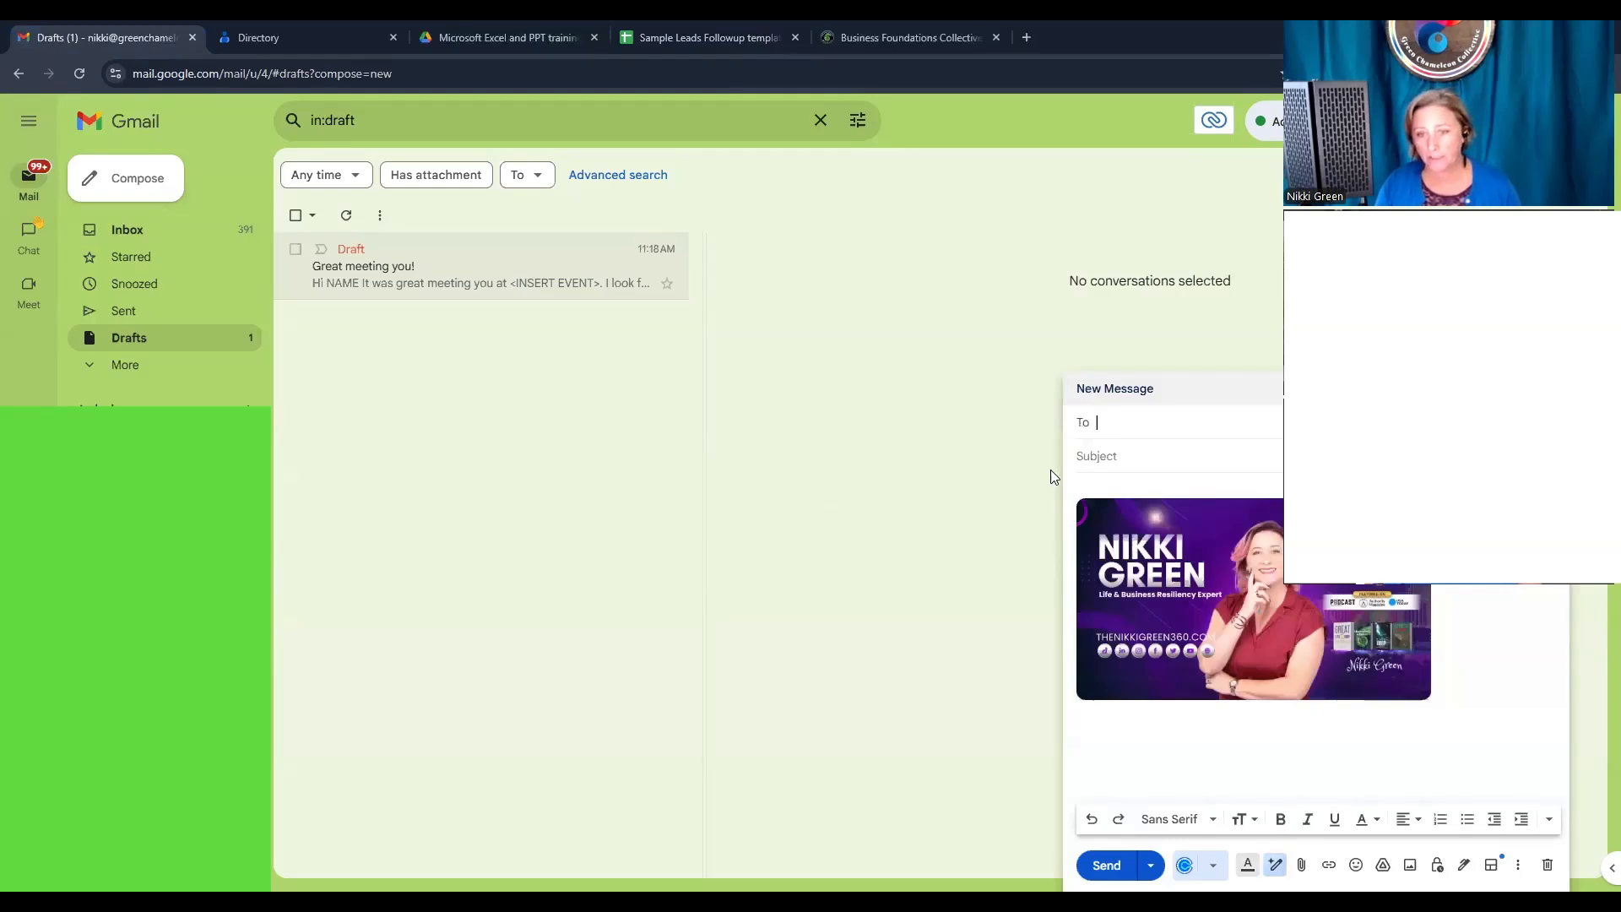
pyautogui.click(1099, 458)
pyautogui.write("Can't wait to meet you!")
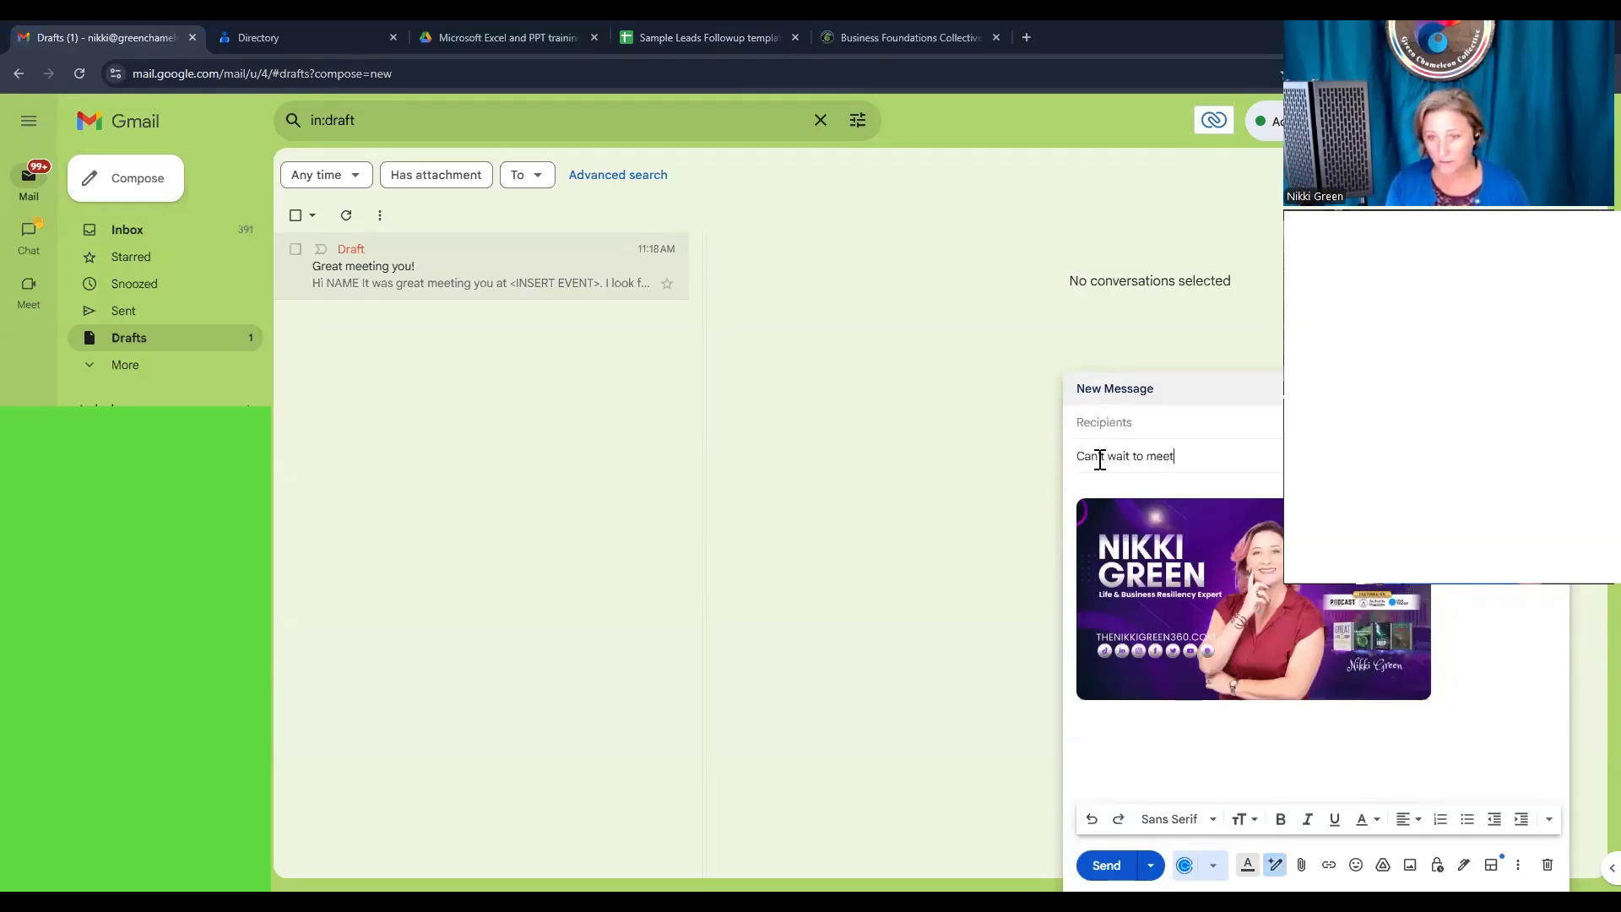
# Greet the recipient by first name and write "It was great to meet you the other day! So glad to see you doing well!"
pyautogui.click(1109, 488)
pyautogui.write('Hi')
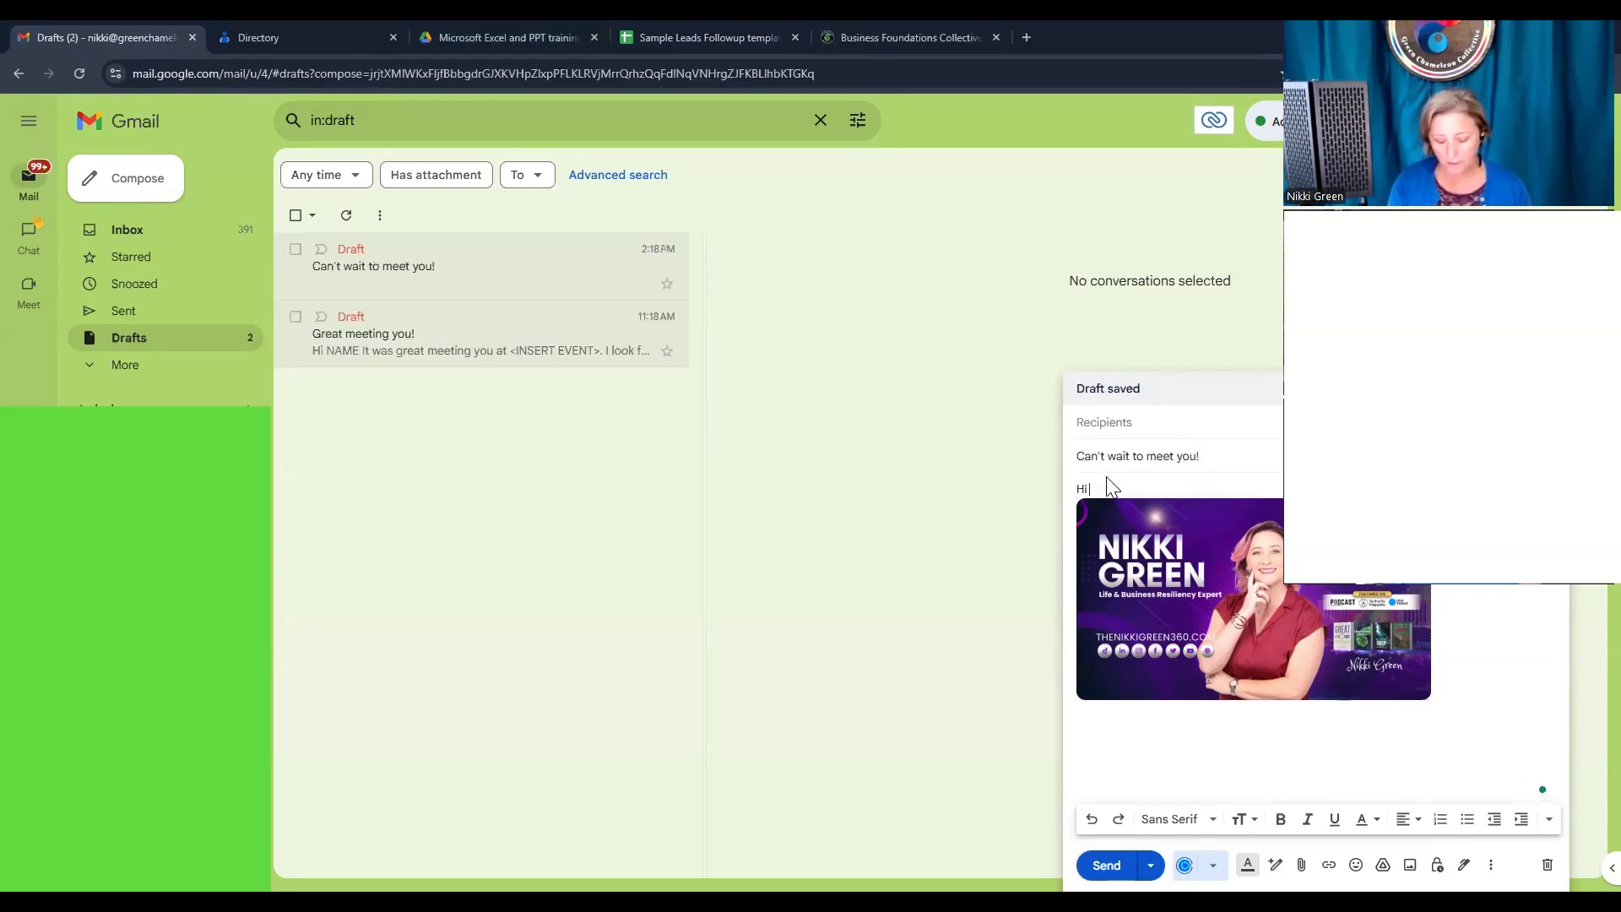
pyautogui.write(' Tom')
pyautogui.press('Return')
pyautogui.write('It was great to ')
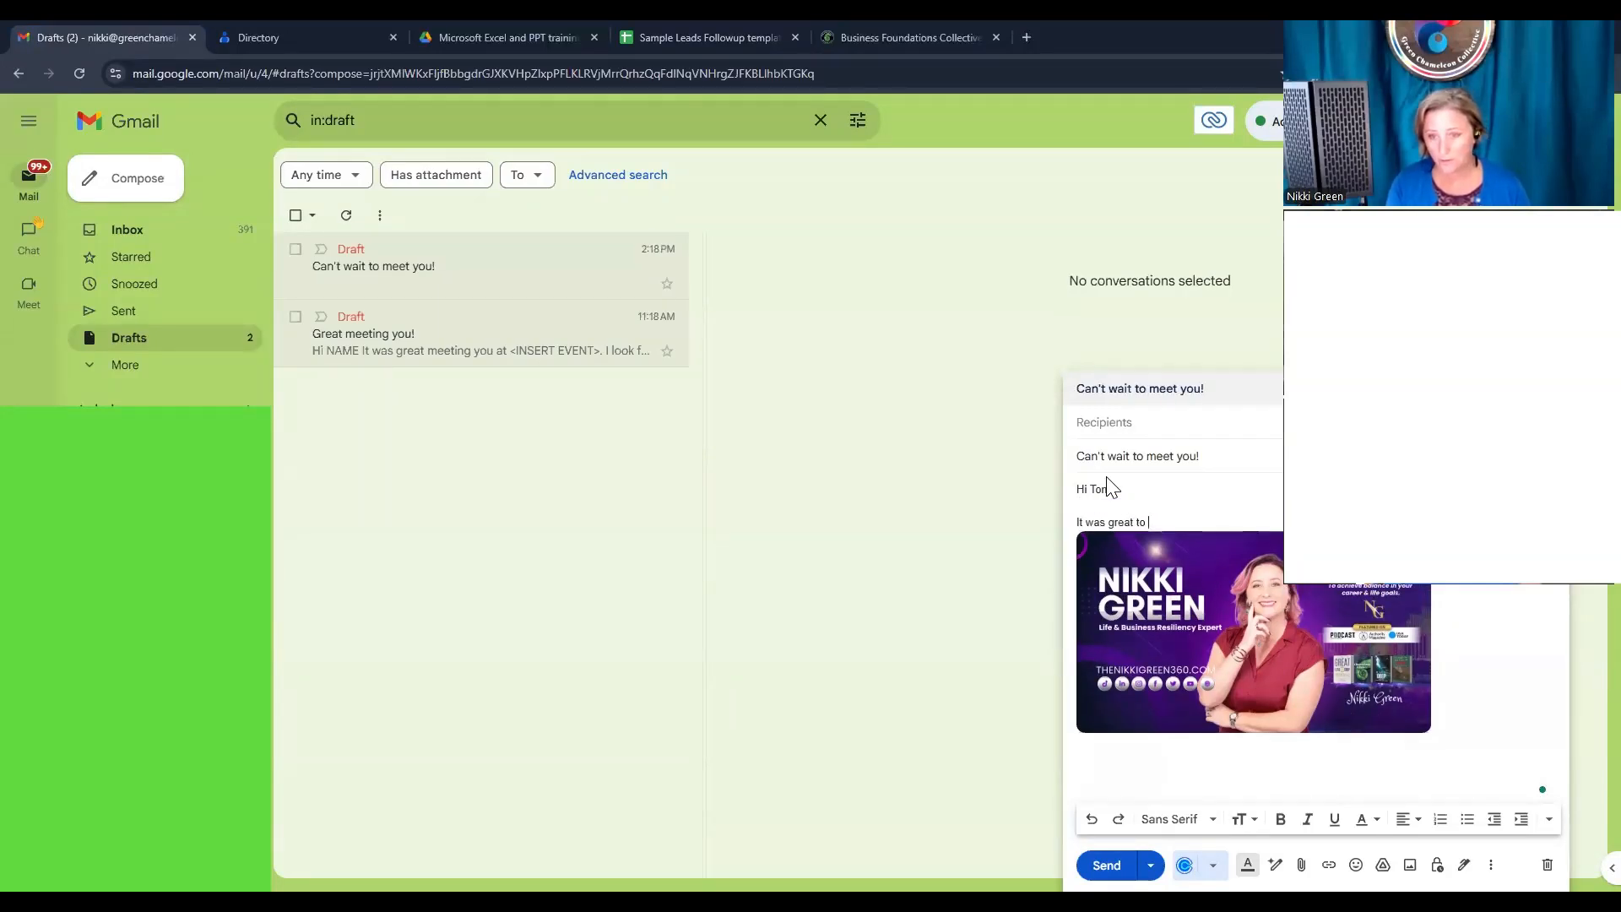
pyautogui.write('meet you the ')
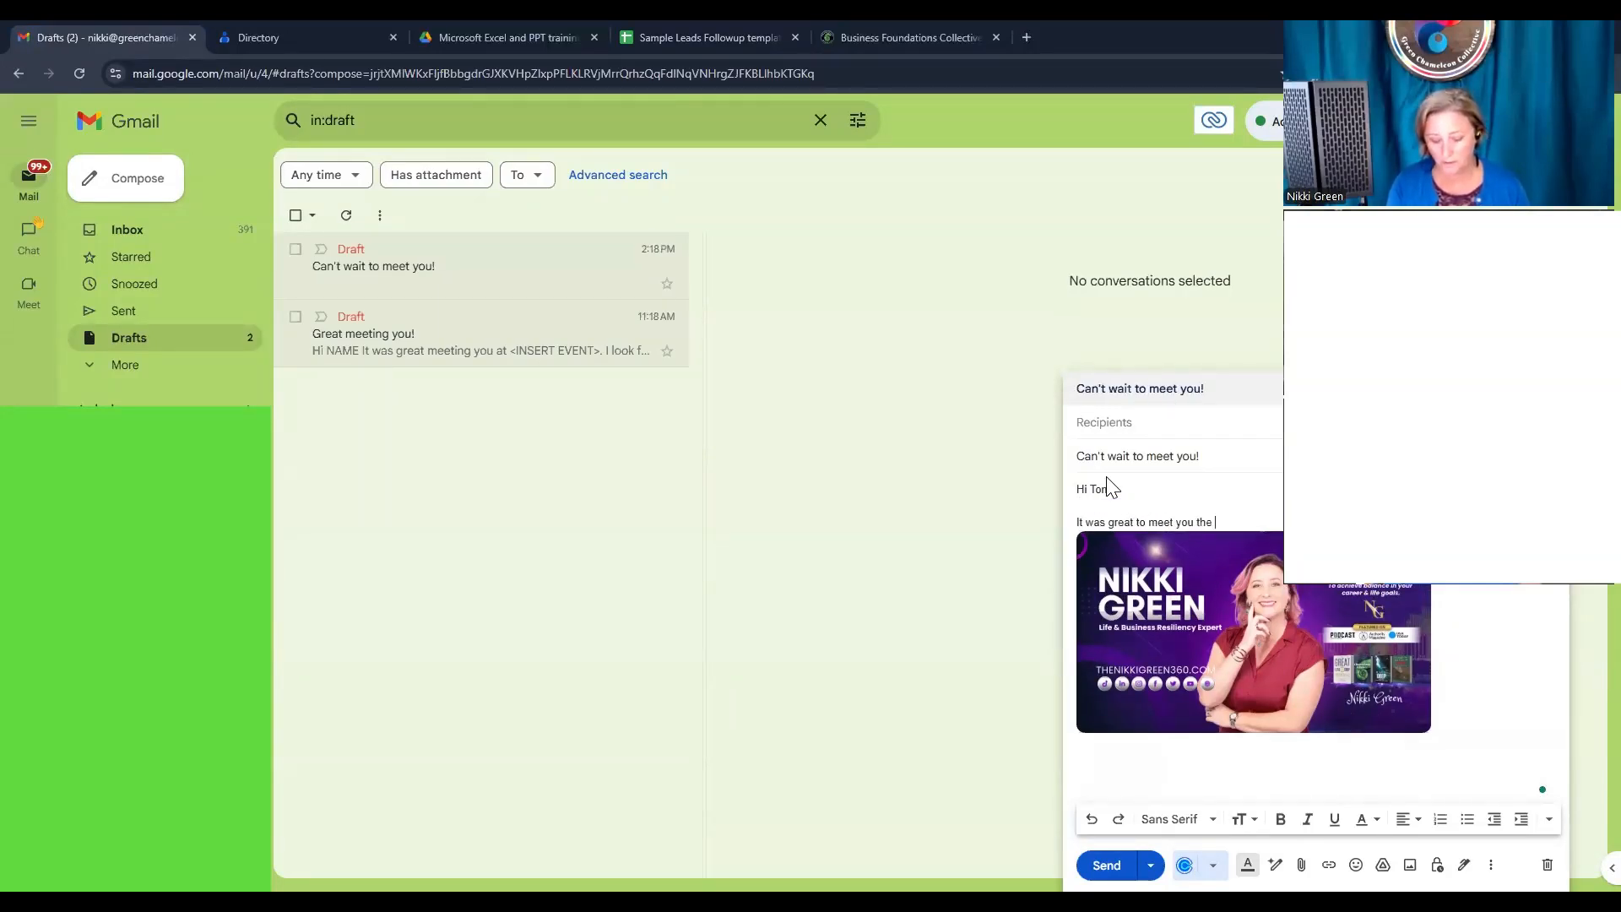
pyautogui.write('other day!  So')
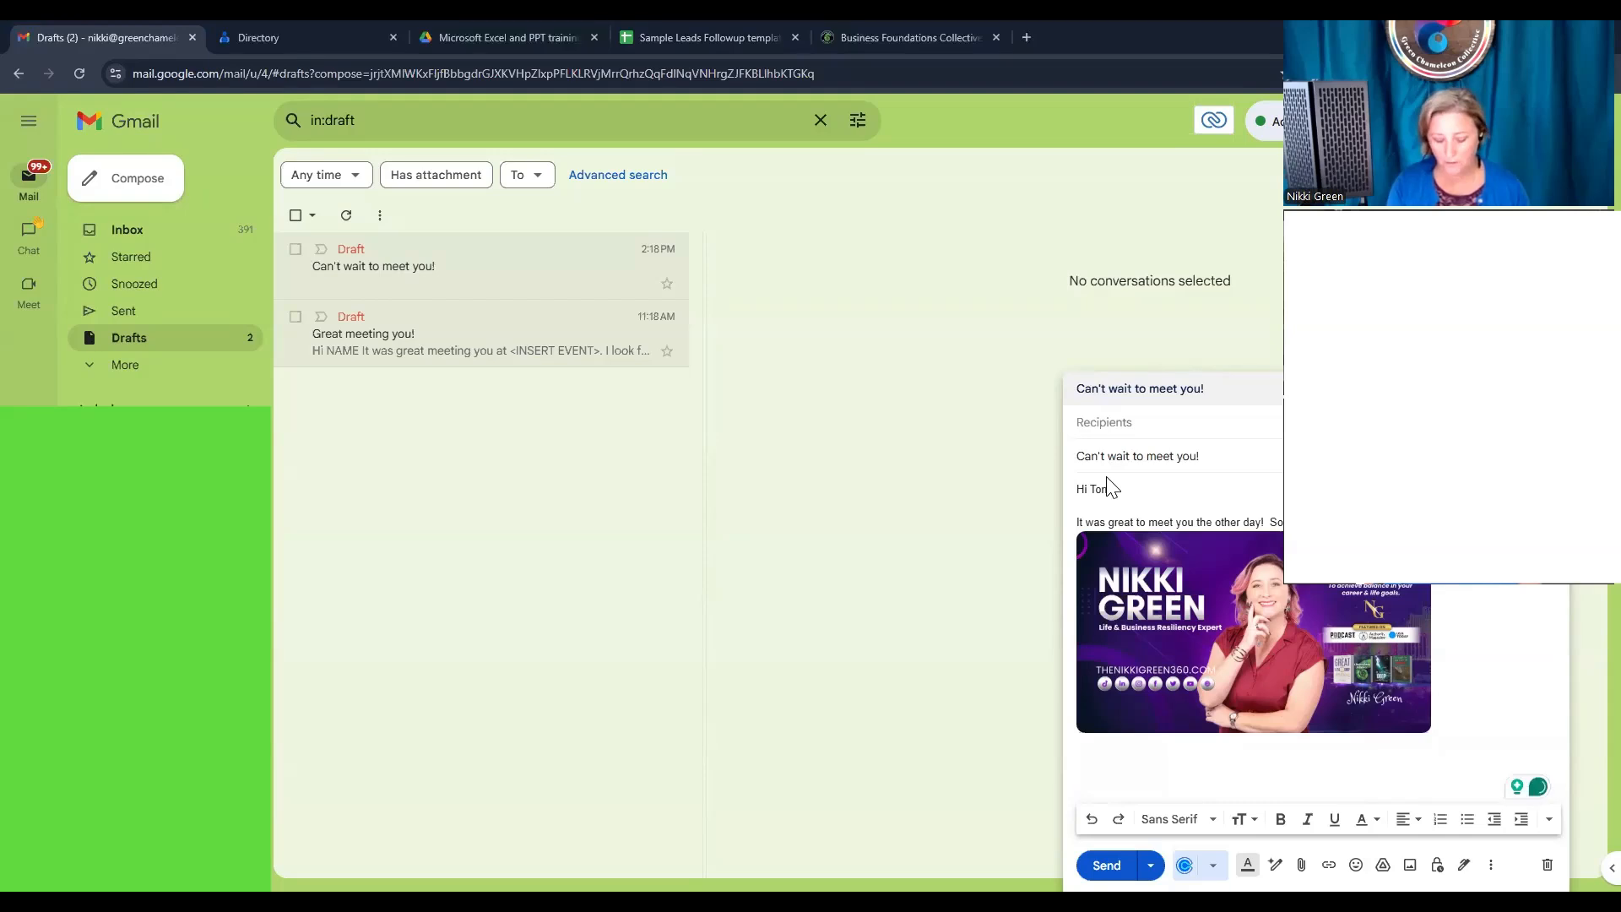
pyautogui.press('Return')
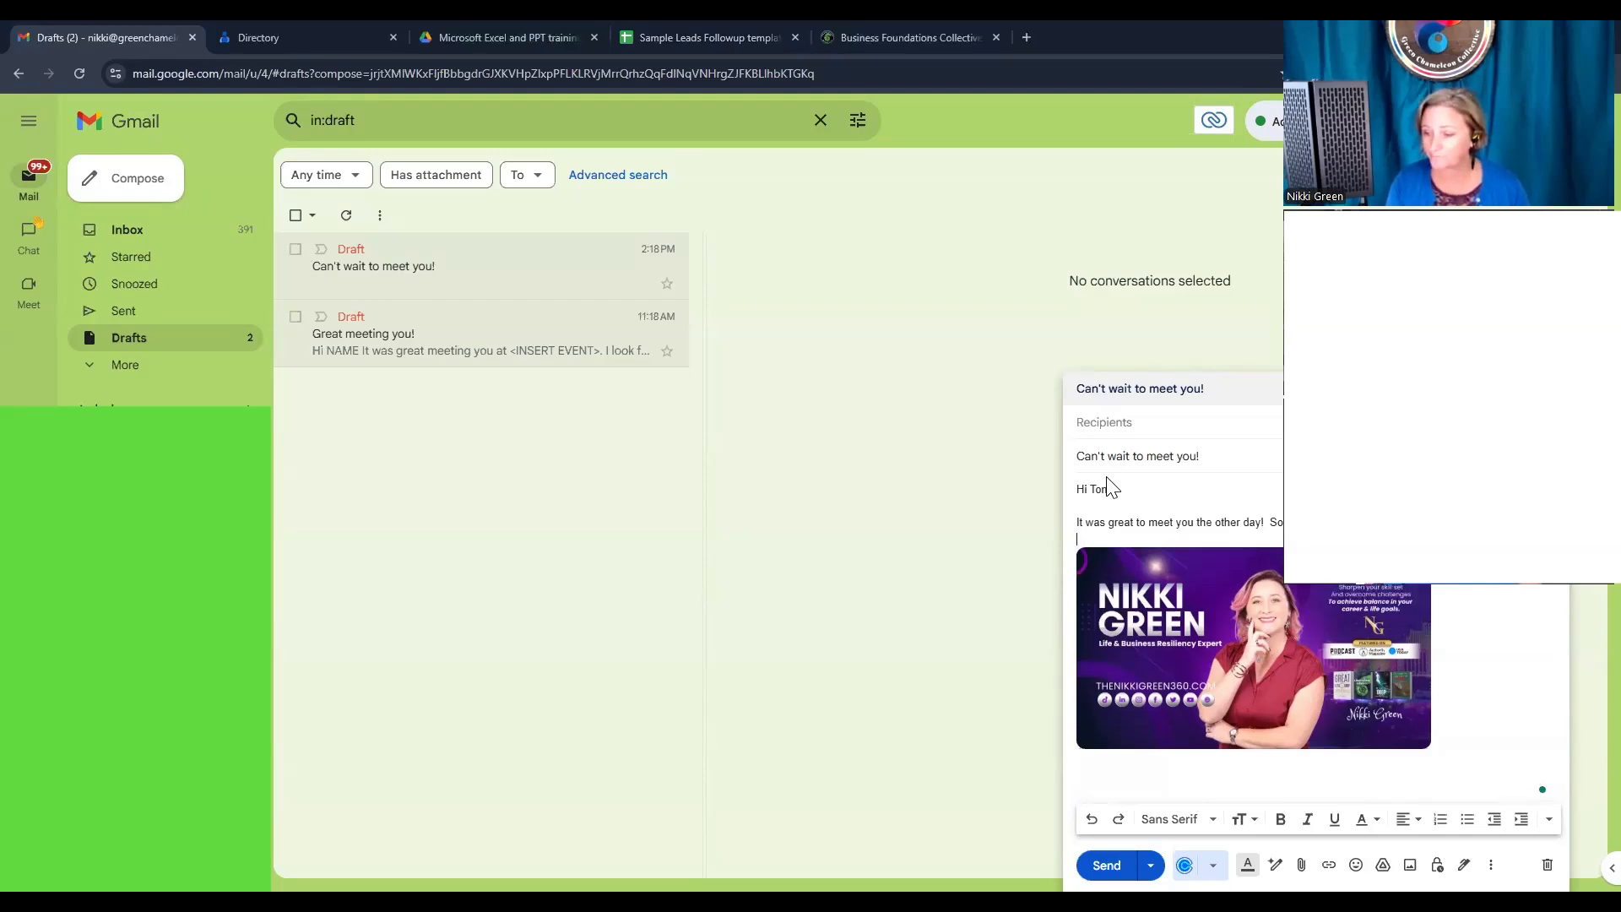
# Close the email body with the sign-off "TTFN," and the sender's first name on the line below
pyautogui.write('TTFN,')
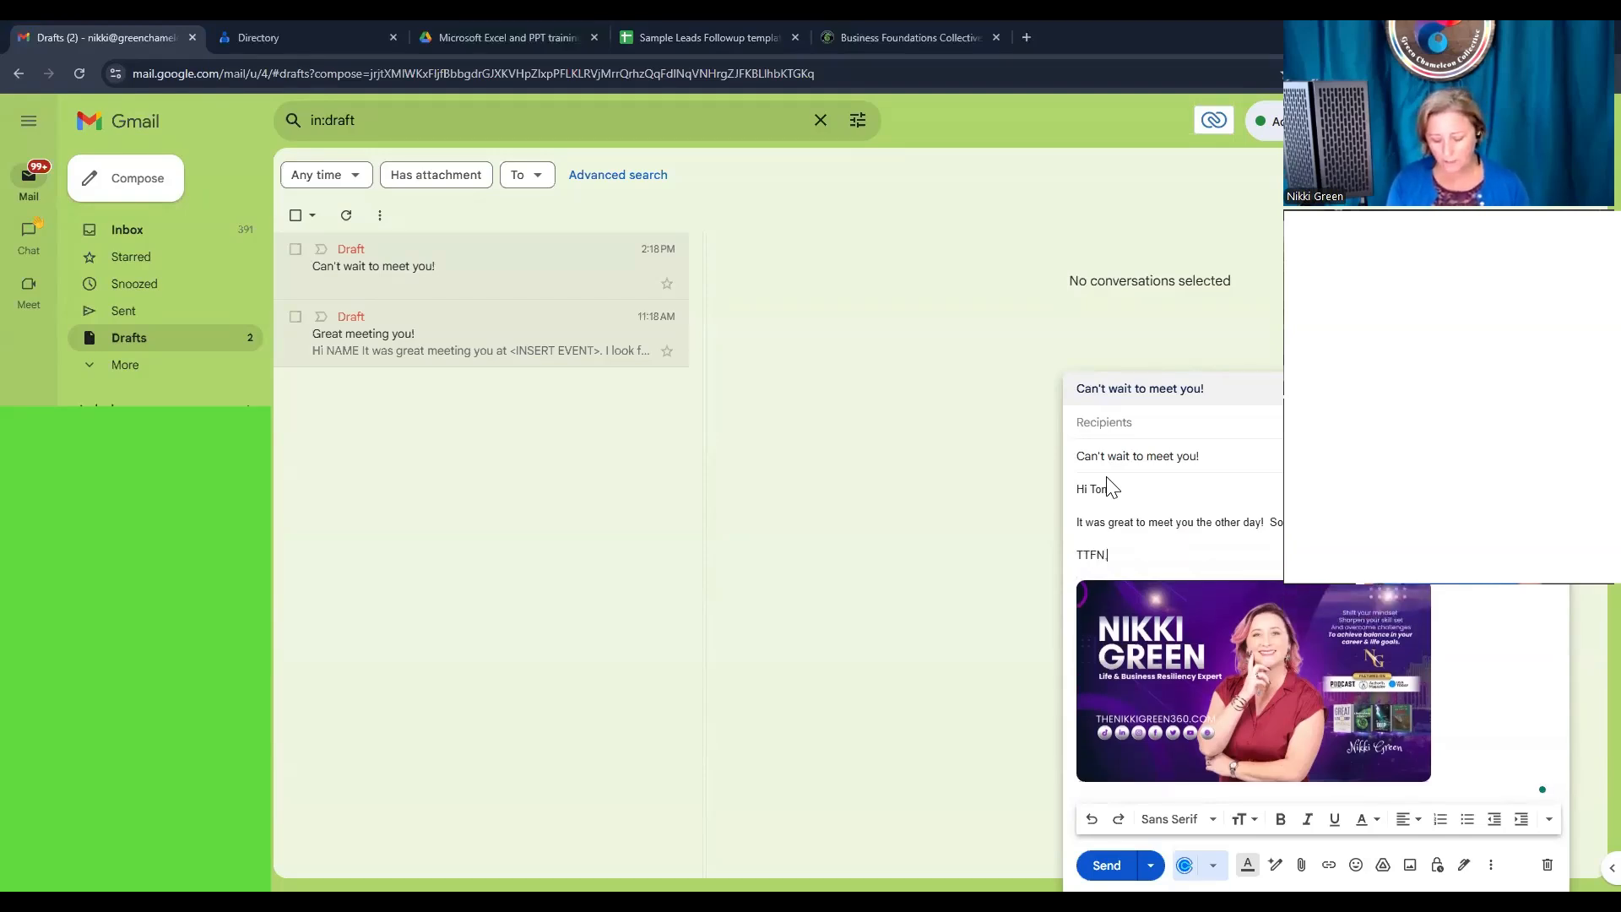
pyautogui.press('Return')
pyautogui.write('Nikki')
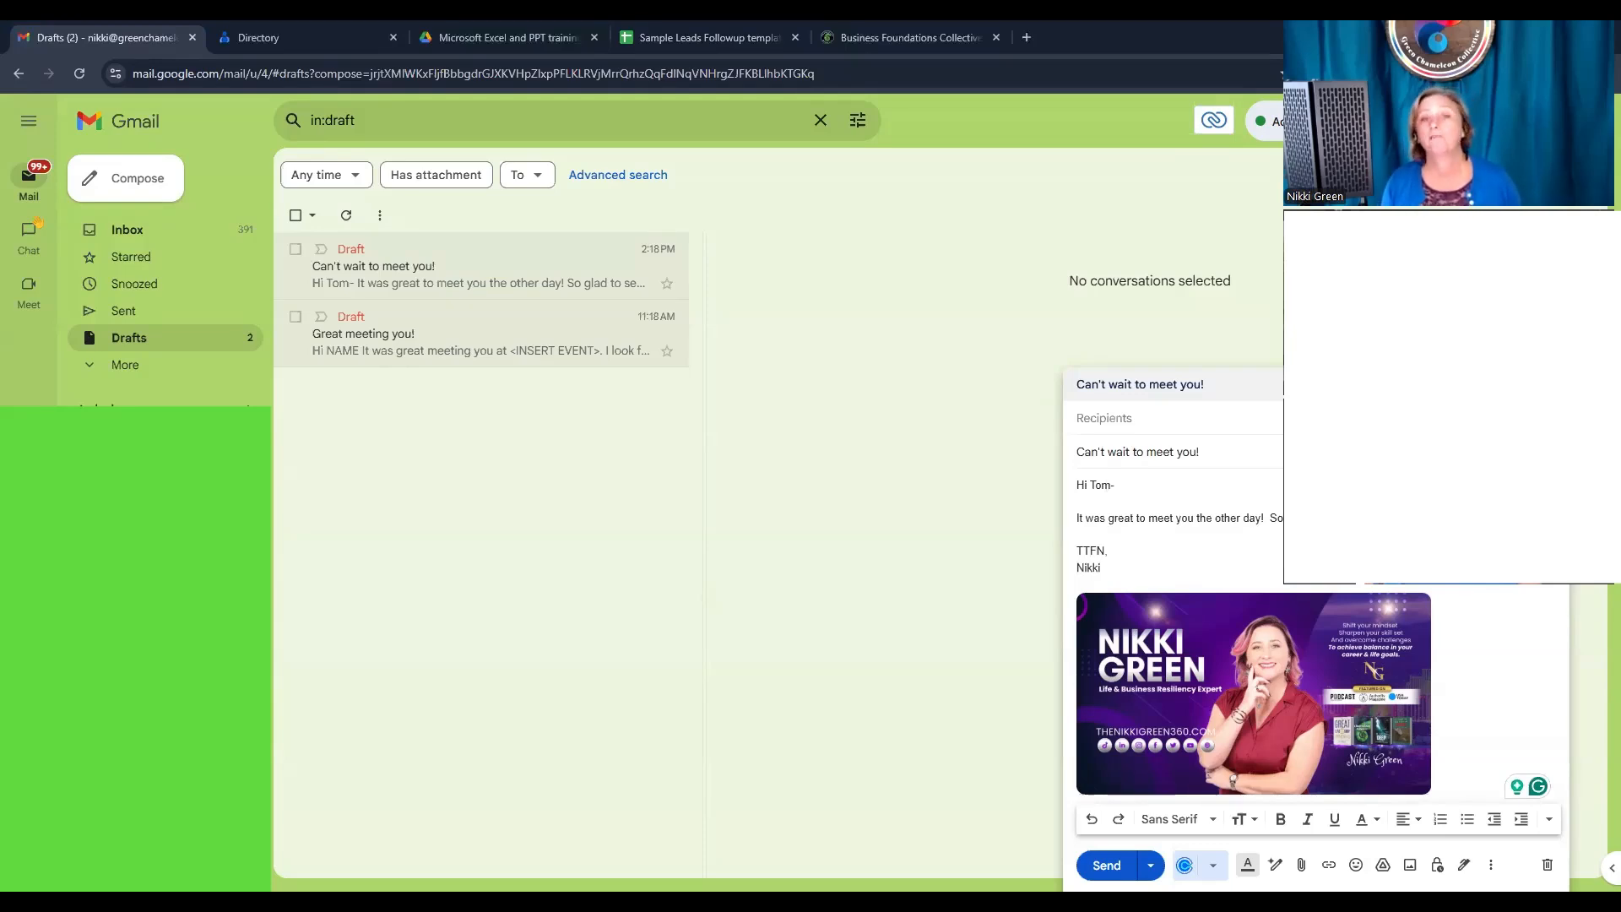
# Above the sign-off, add the line "Grab time on my calendar here:" with the Calendly meet-greet booking link below it
pyautogui.press('Return')
pyautogui.press('Return')
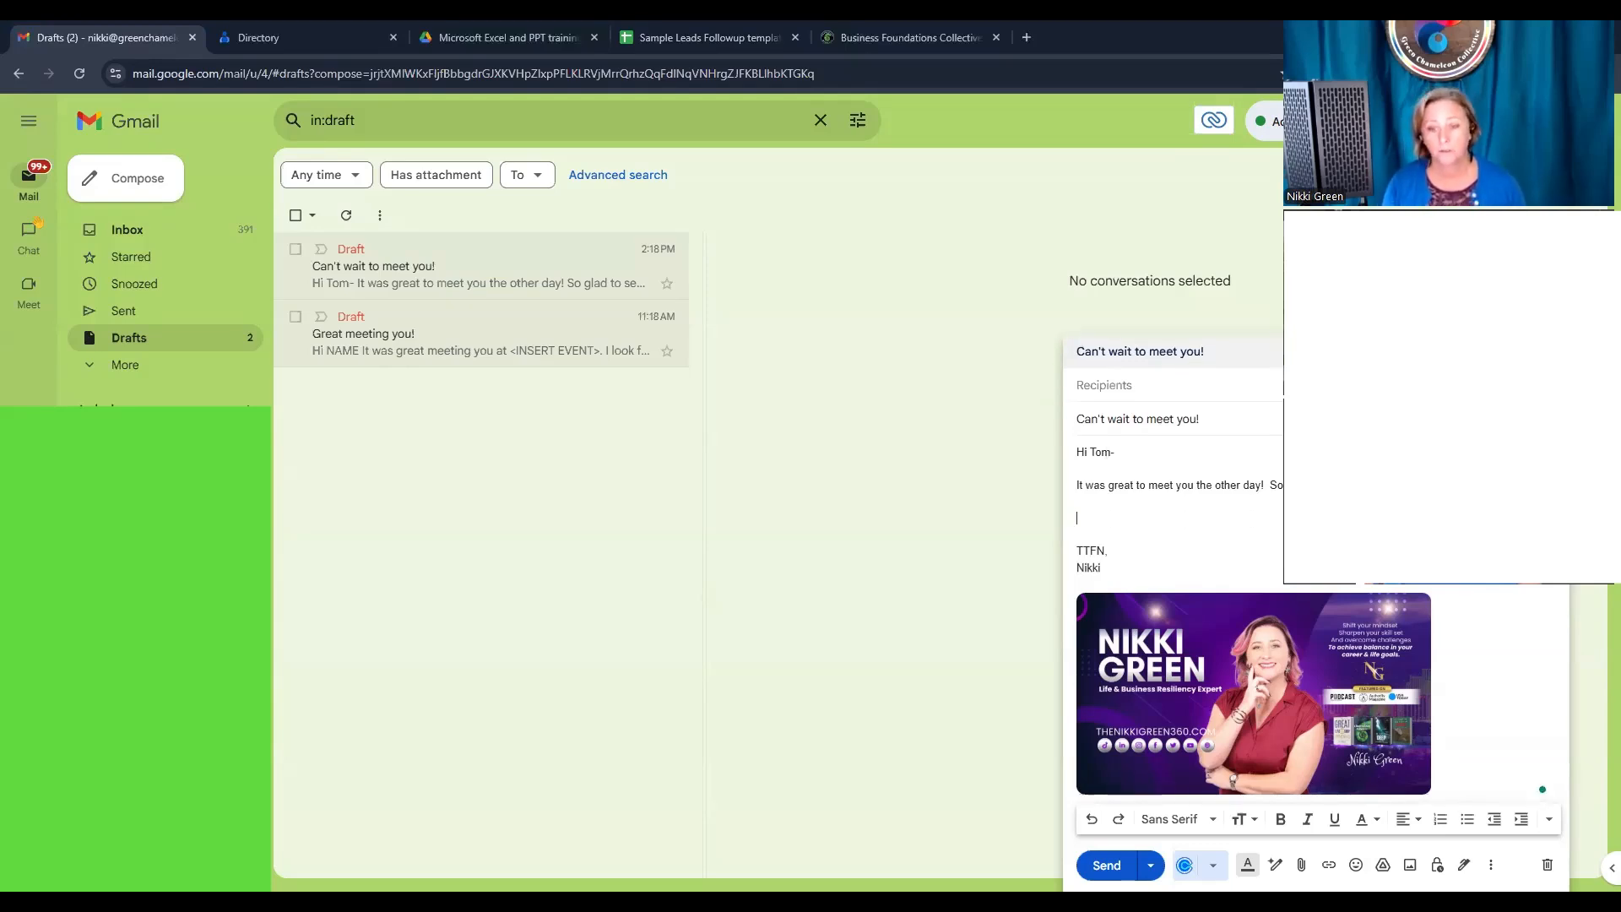
pyautogui.write('Grab ')
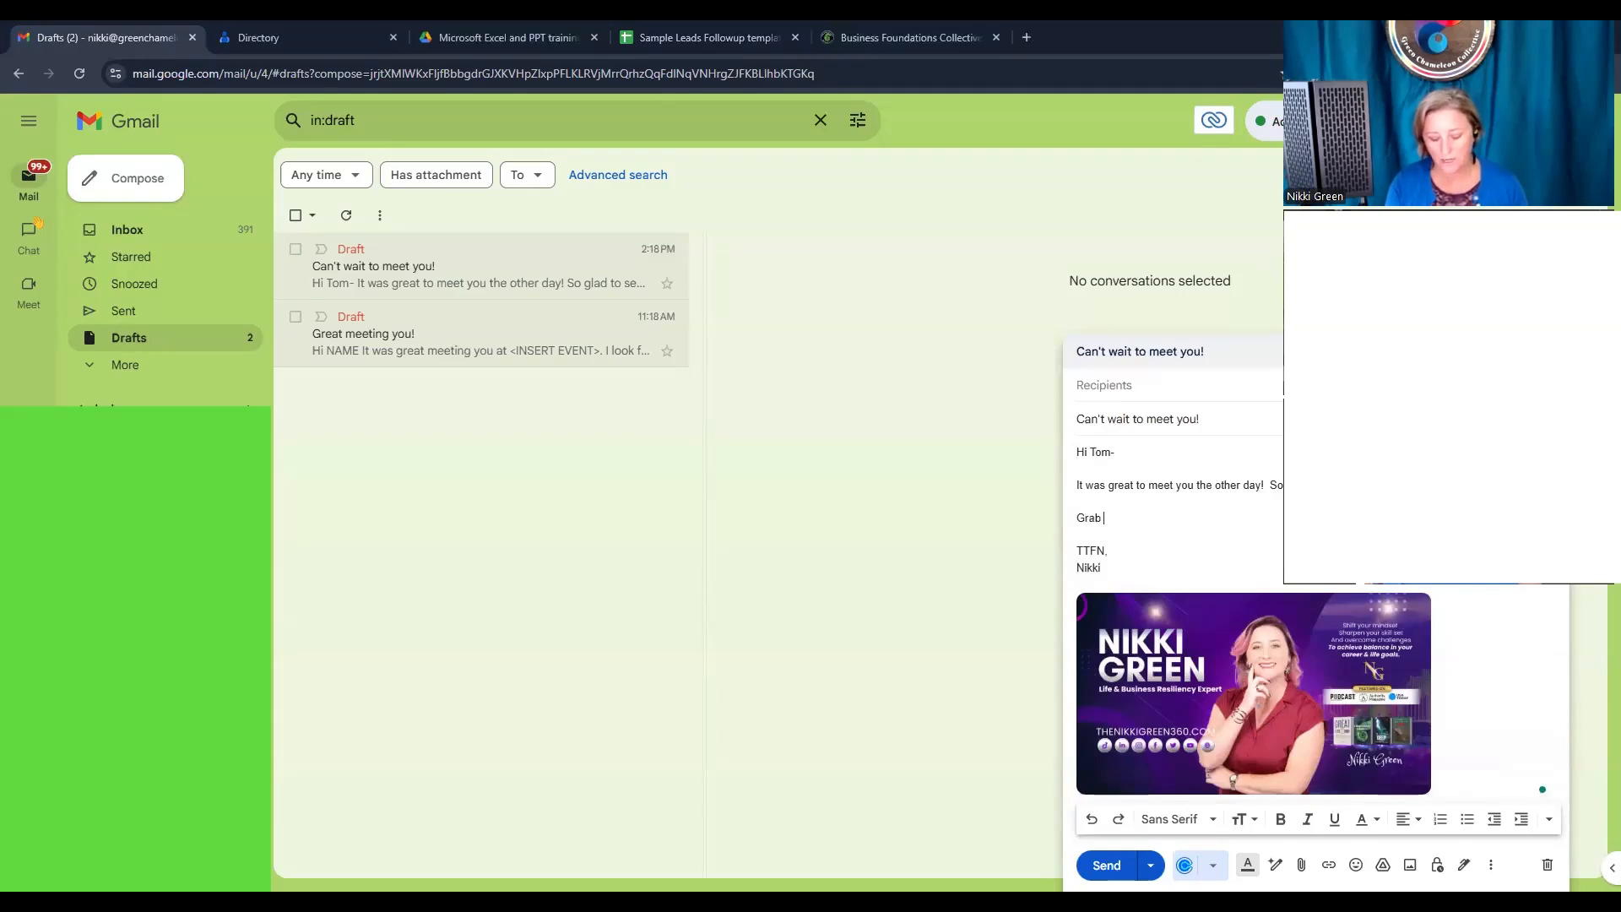
pyautogui.write('time on my calendar')
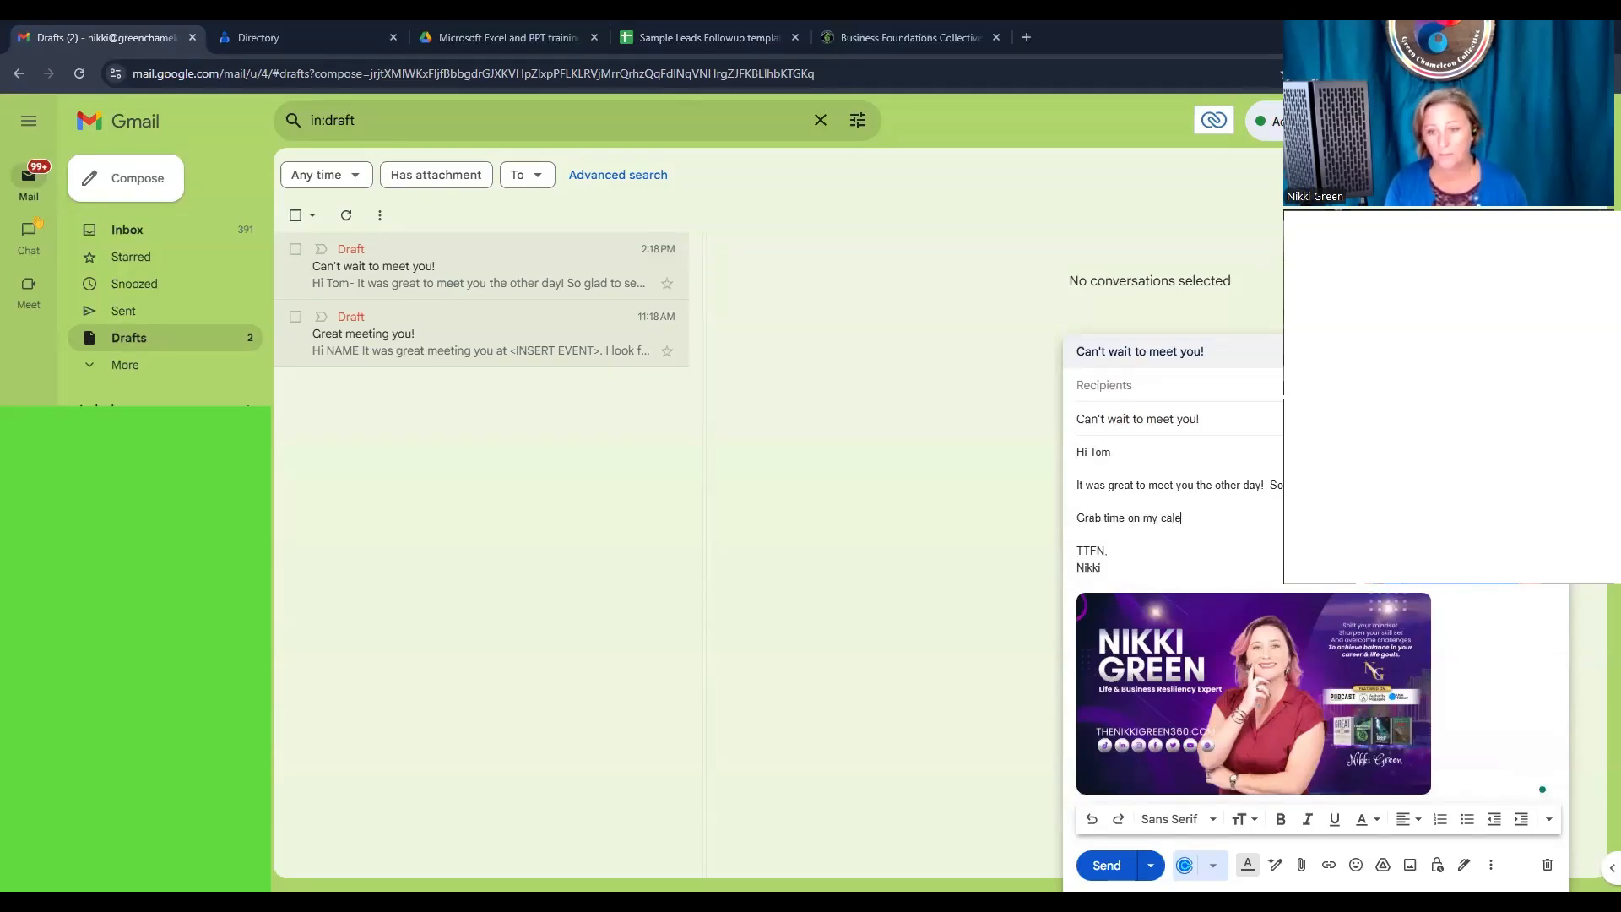
pyautogui.write(' here:')
pyautogui.press('Return')
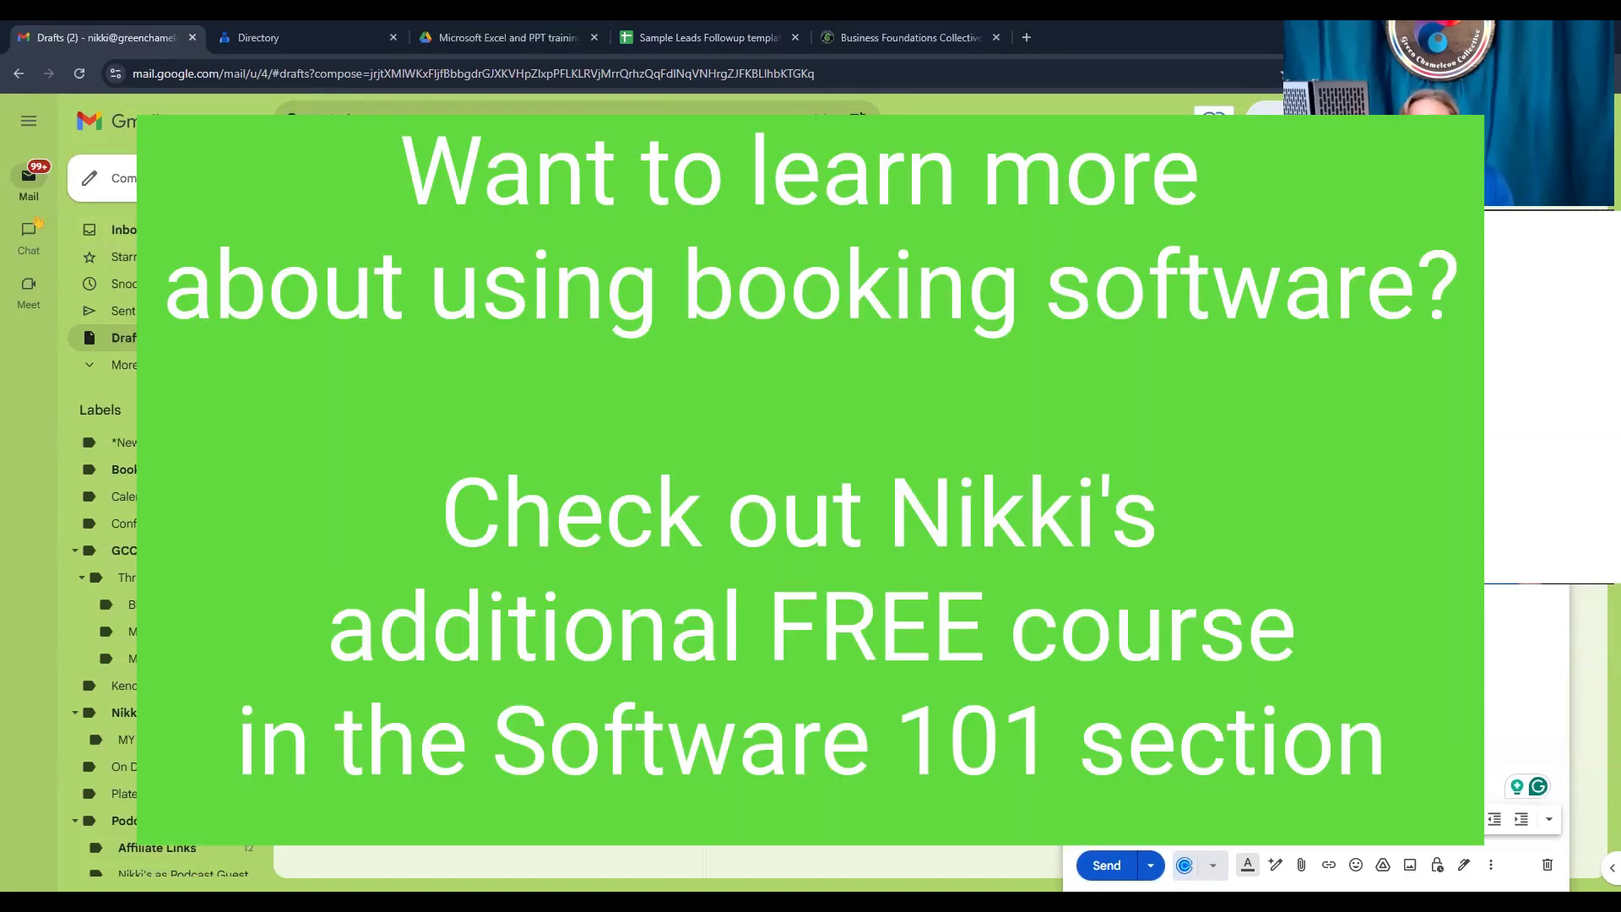
pyautogui.click(1213, 865)
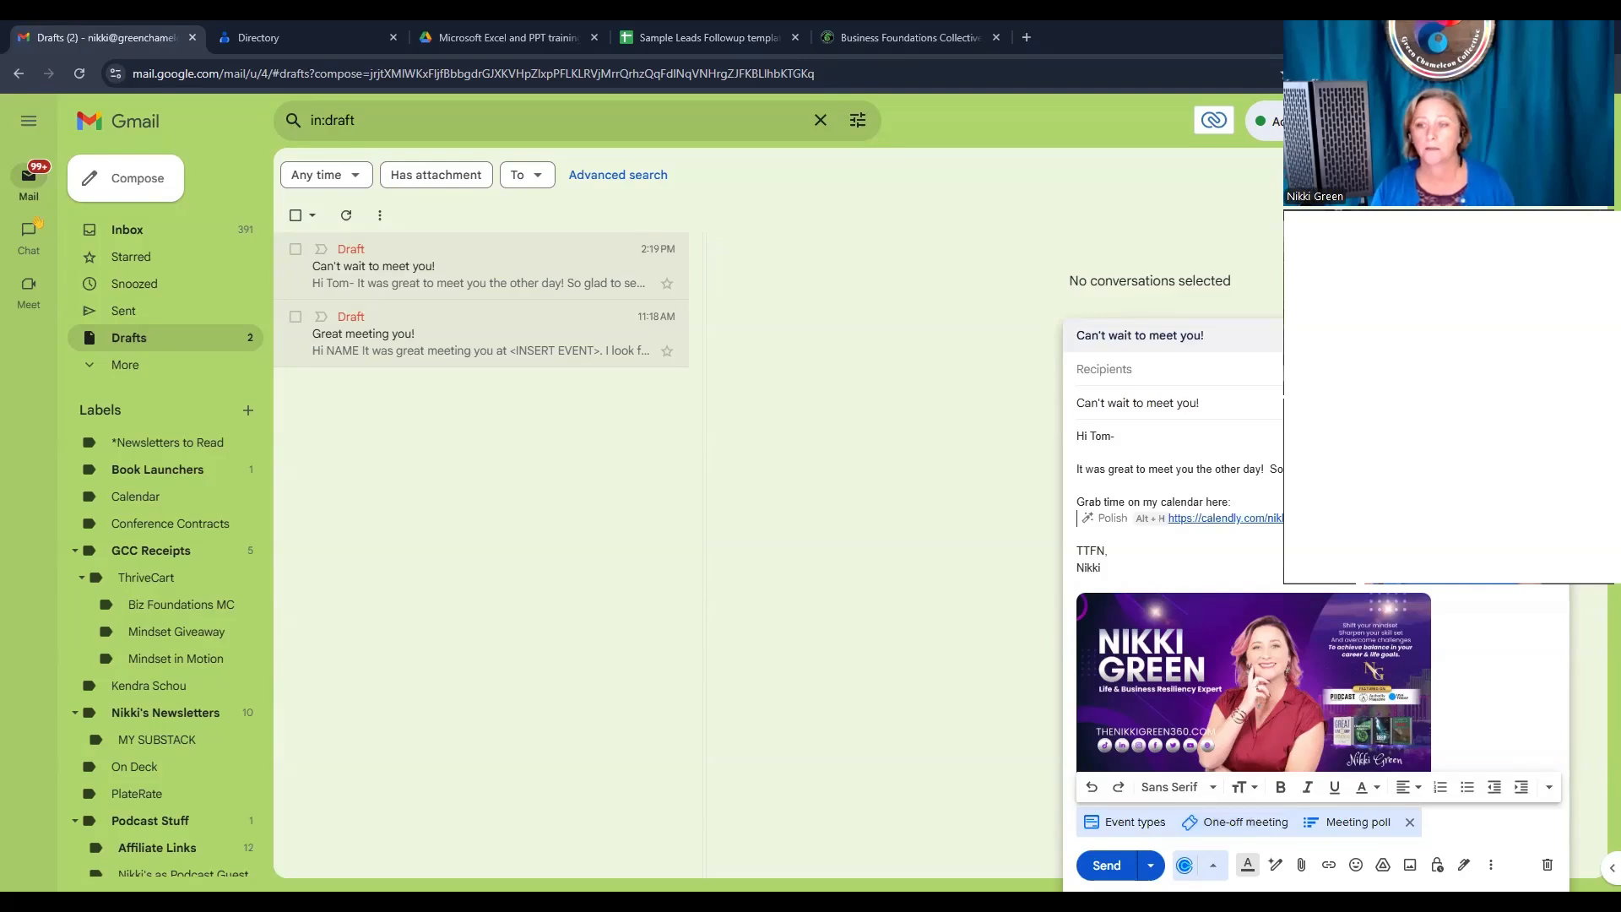
# Enlarge the message window and add a paragraph after the opening: "I'm having this great event. Details below. Hope to see you there."
pyautogui.click(1532, 335)
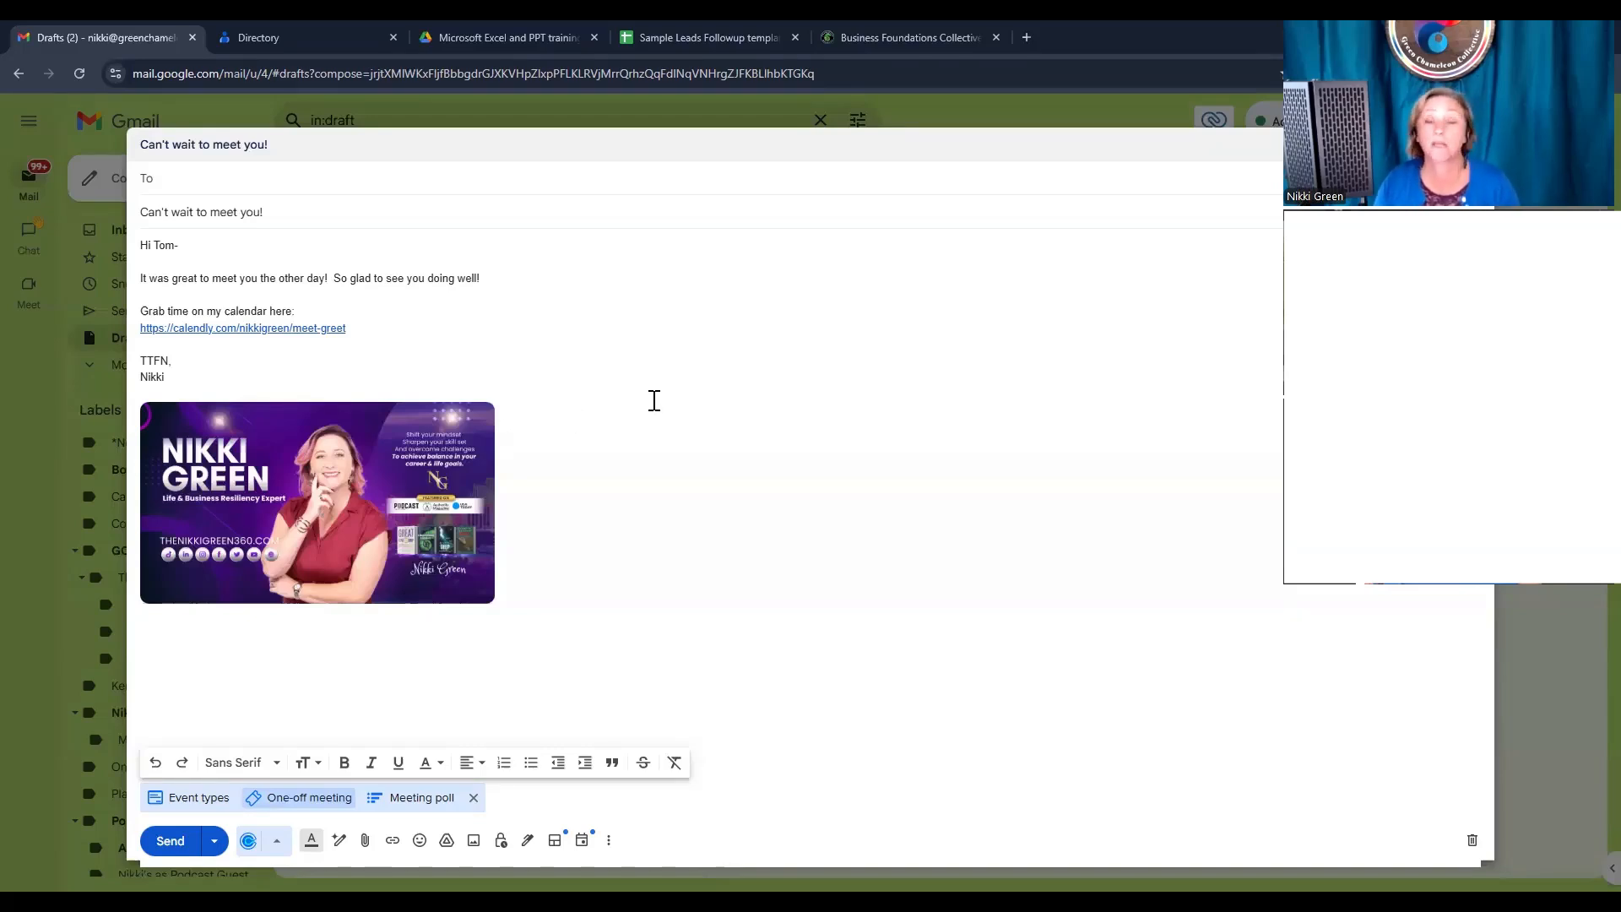
pyautogui.click(536, 279)
pyautogui.press('Return')
pyautogui.press('Return')
pyautogui.write("I'm having this great event. Details below. Hope to see you there.")
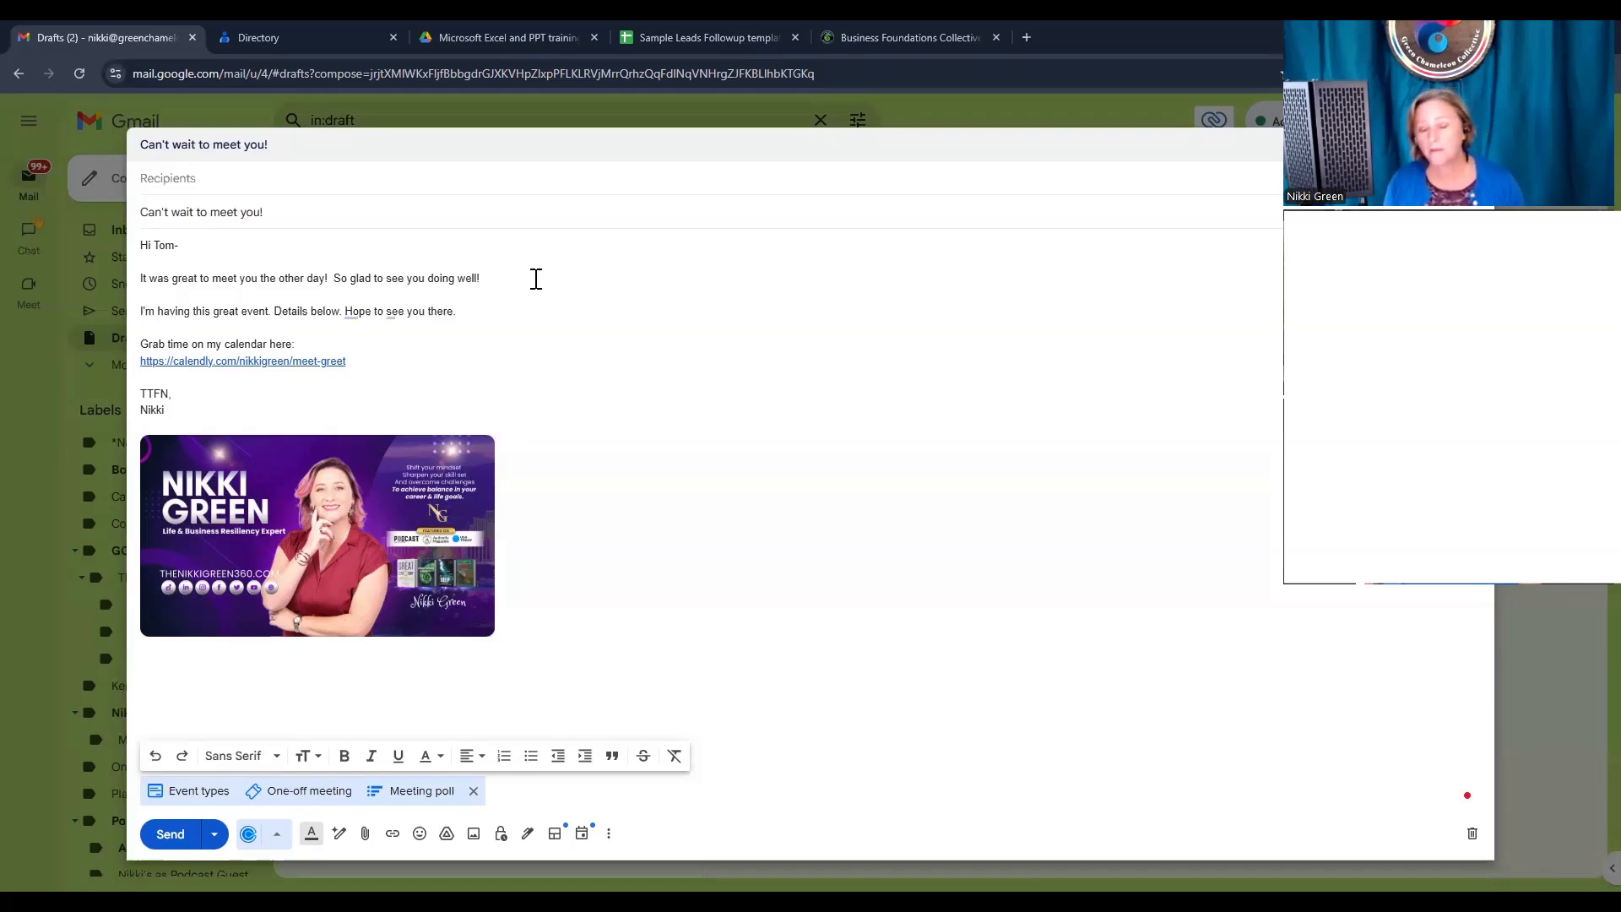
# Add the placeholder lines "Date", "Time" and "Place" directly below the event paragraph
pyautogui.press('Return')
pyautogui.write('Date')
pyautogui.press('Return')
pyautogui.write('Time')
pyautogui.press('Return')
pyautogui.write('Place')
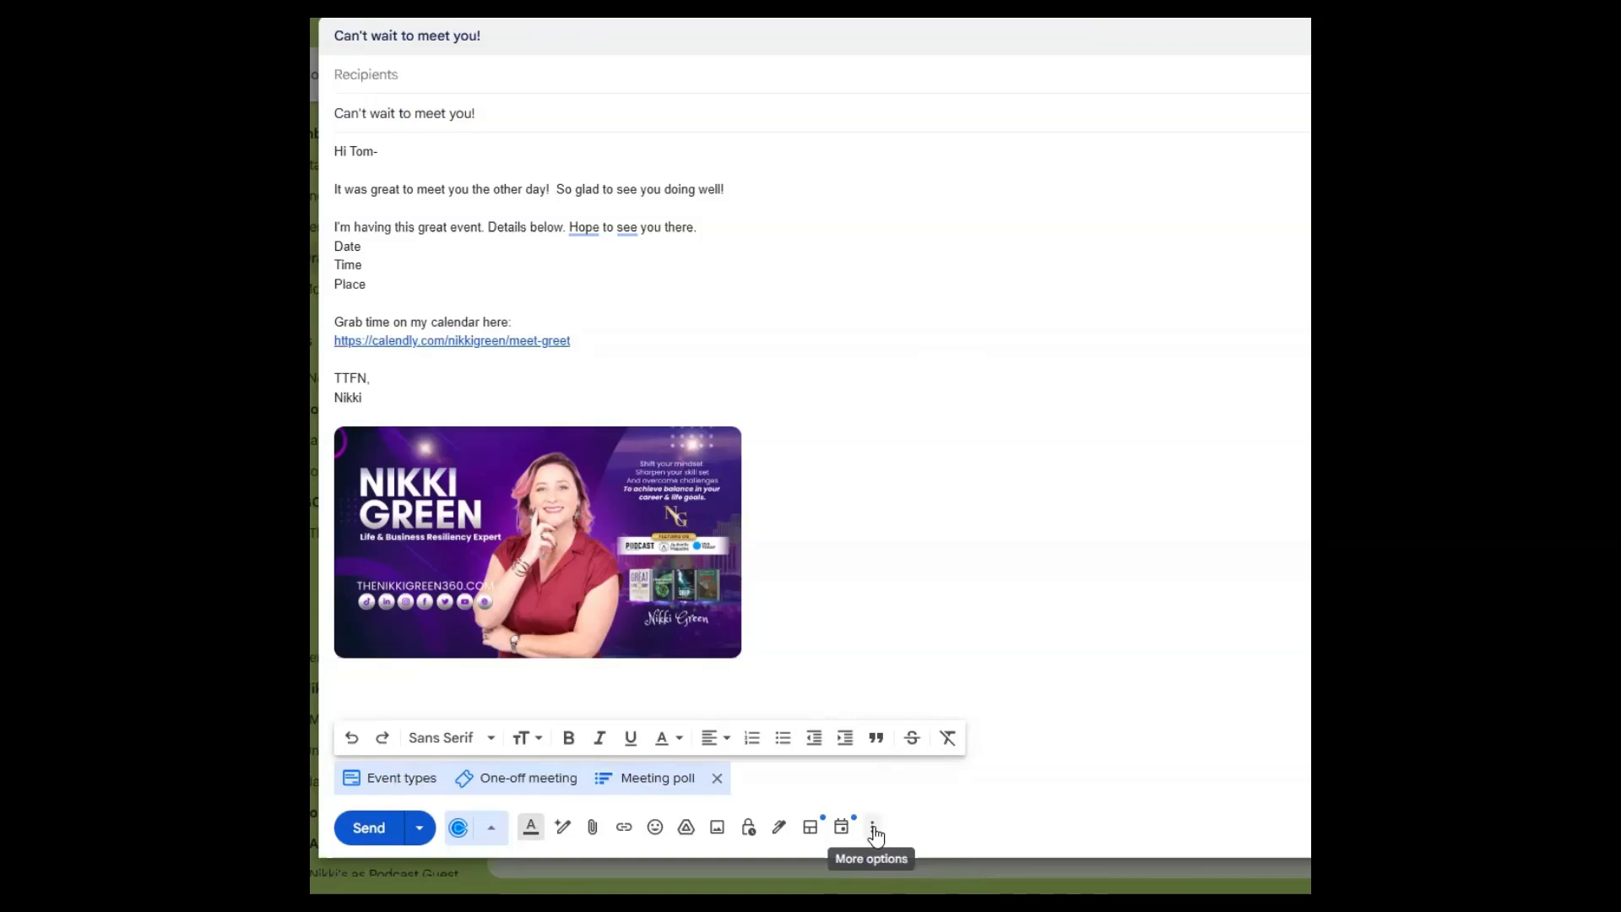
# Save the draft as a new email template named "Event Invite"
pyautogui.click(873, 829)
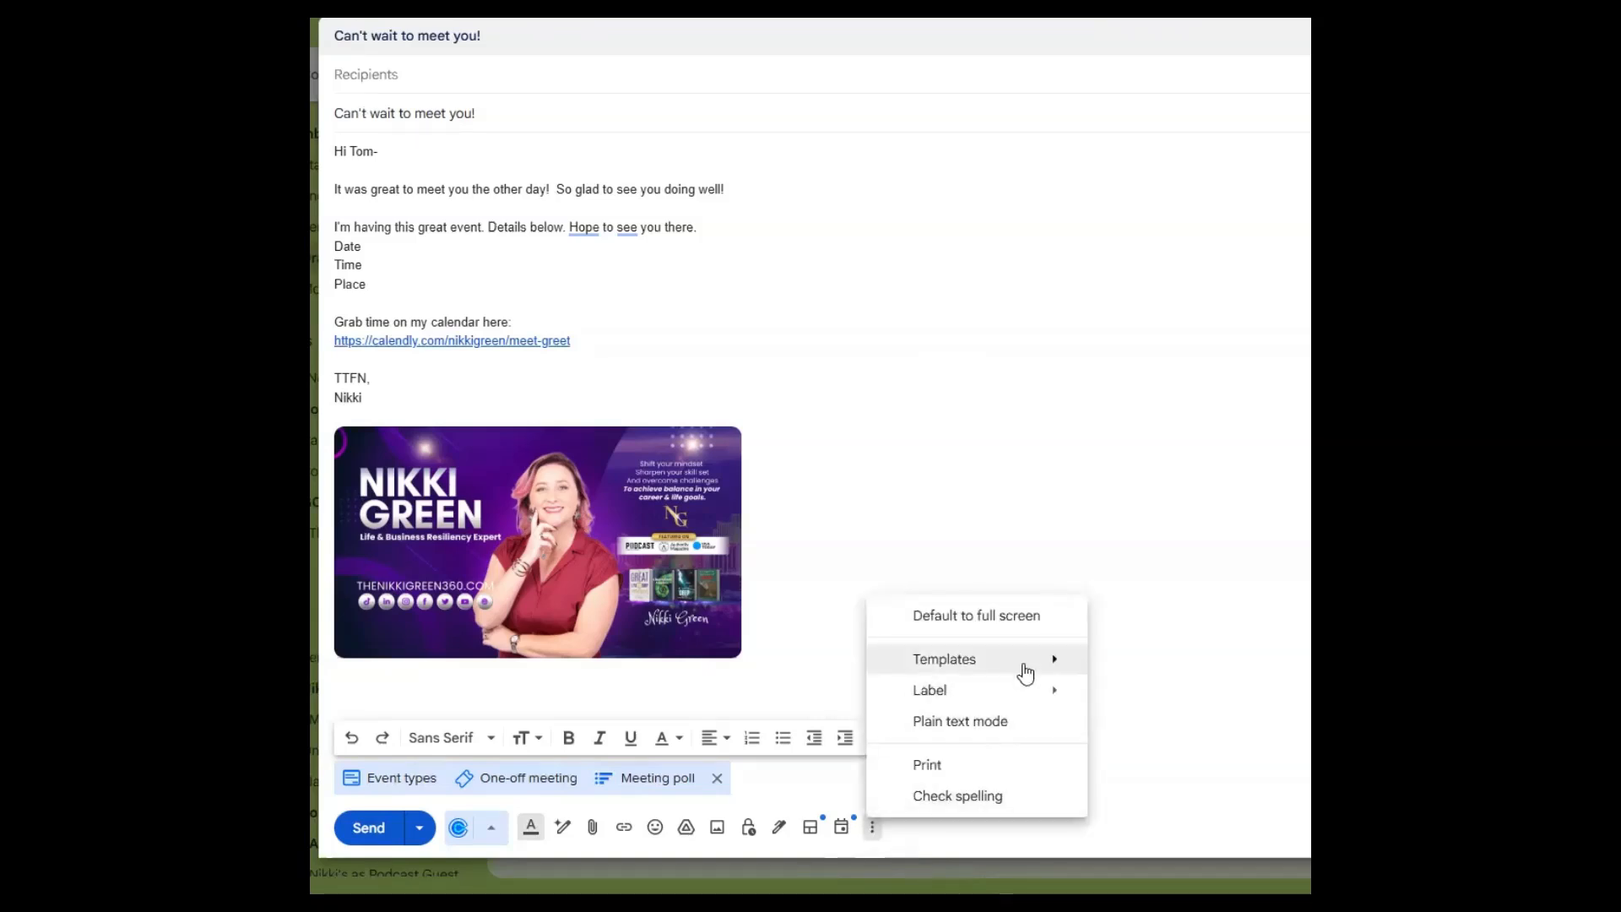
pyautogui.moveTo(1025, 672)
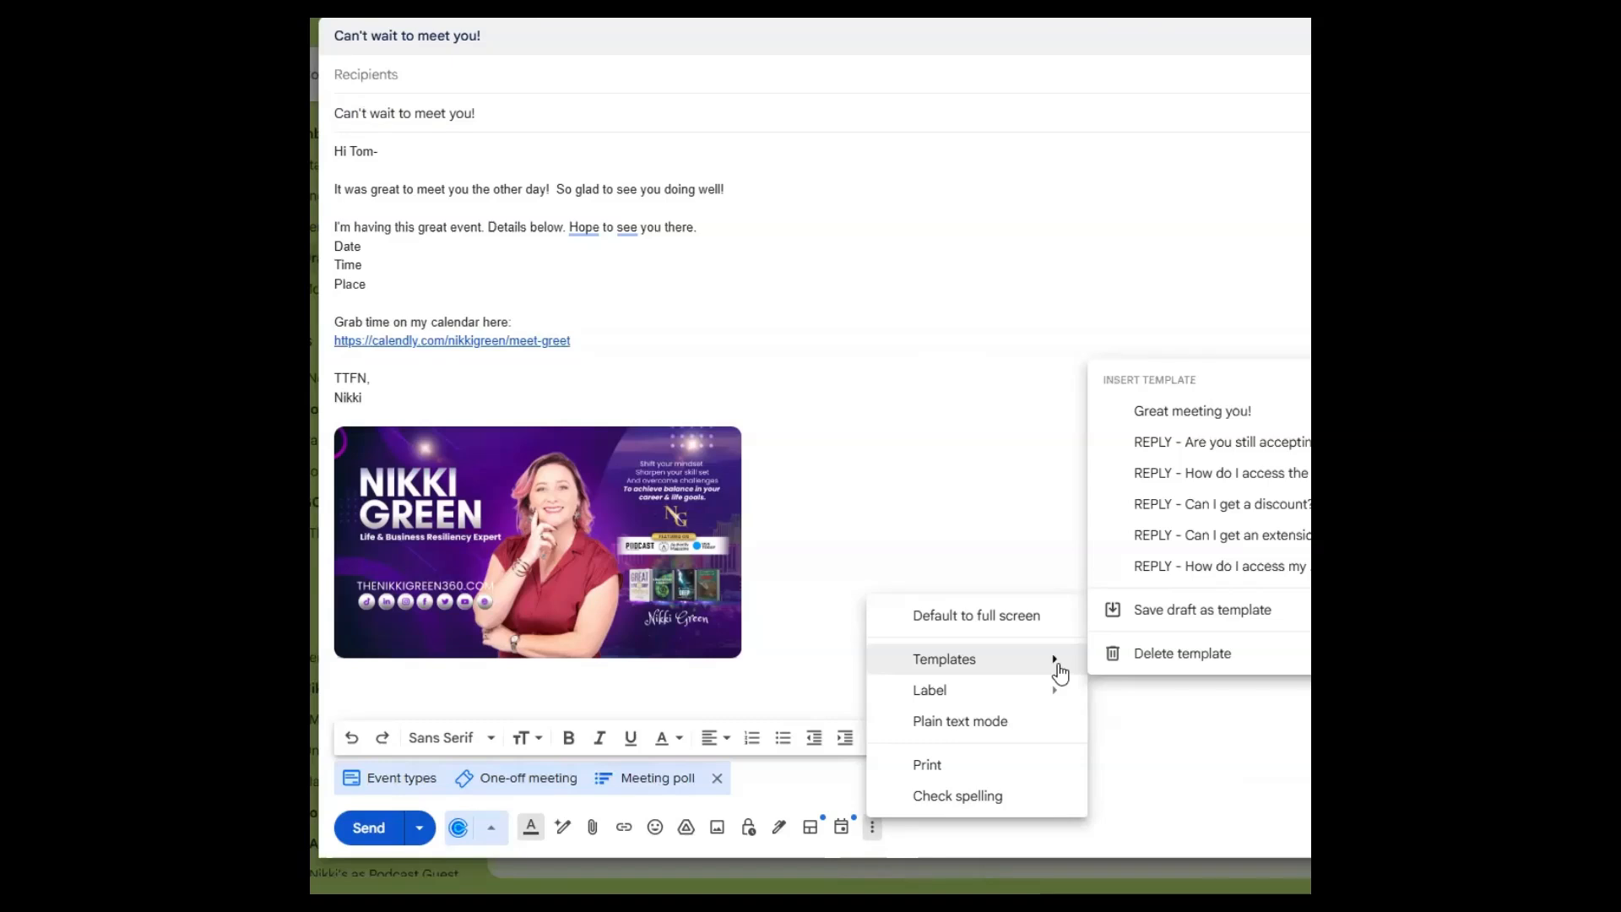
pyautogui.moveTo(1224, 625)
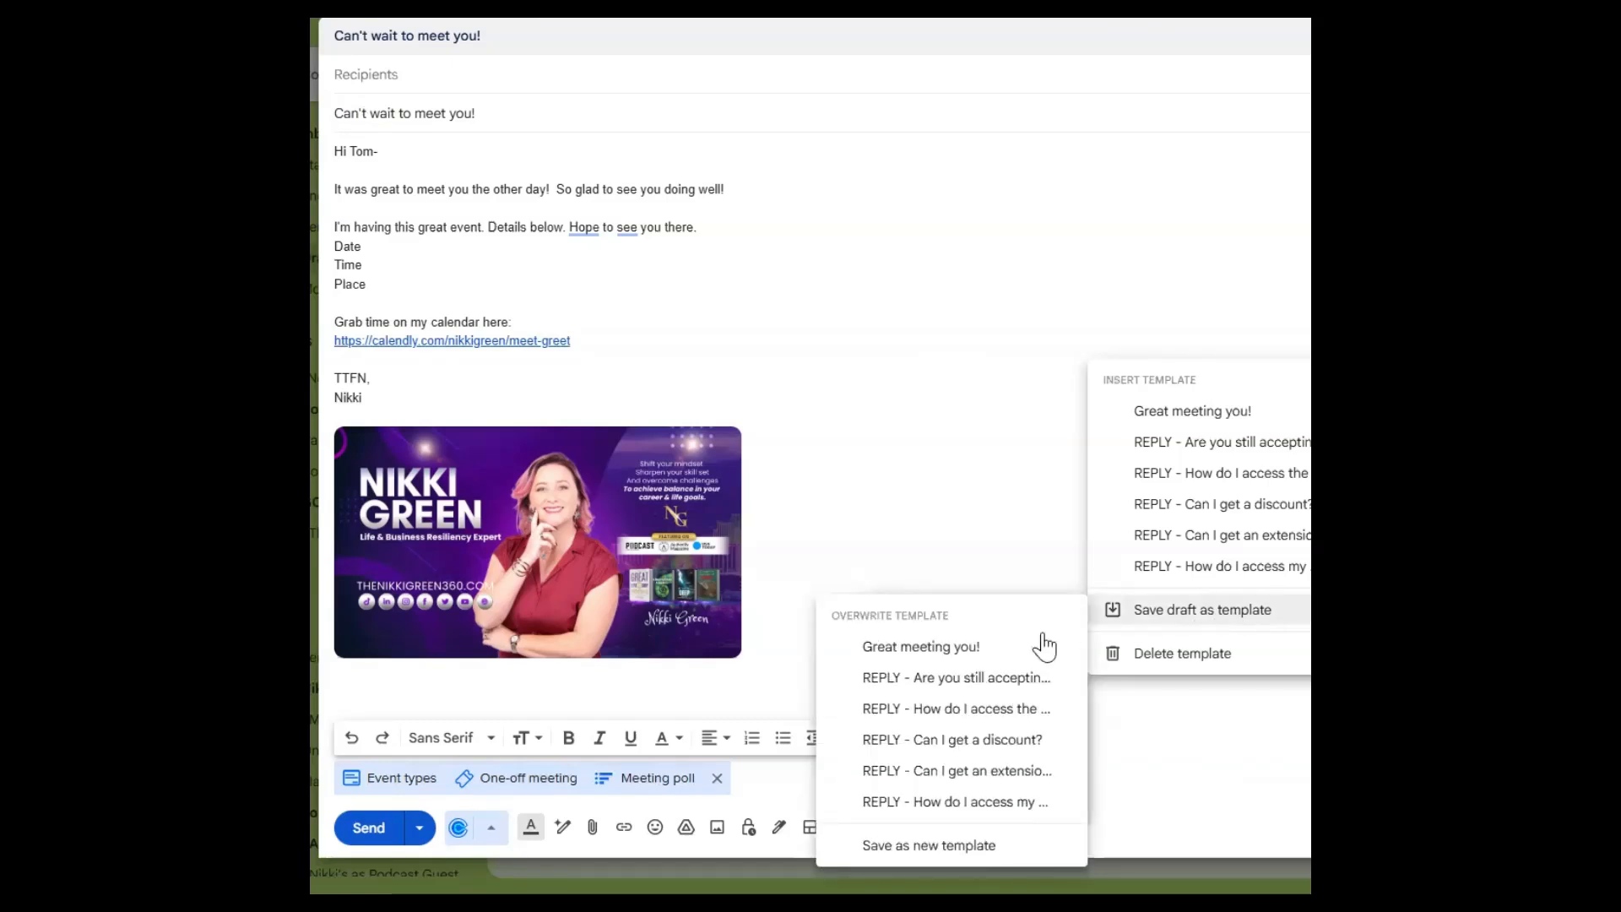
pyautogui.click(1029, 845)
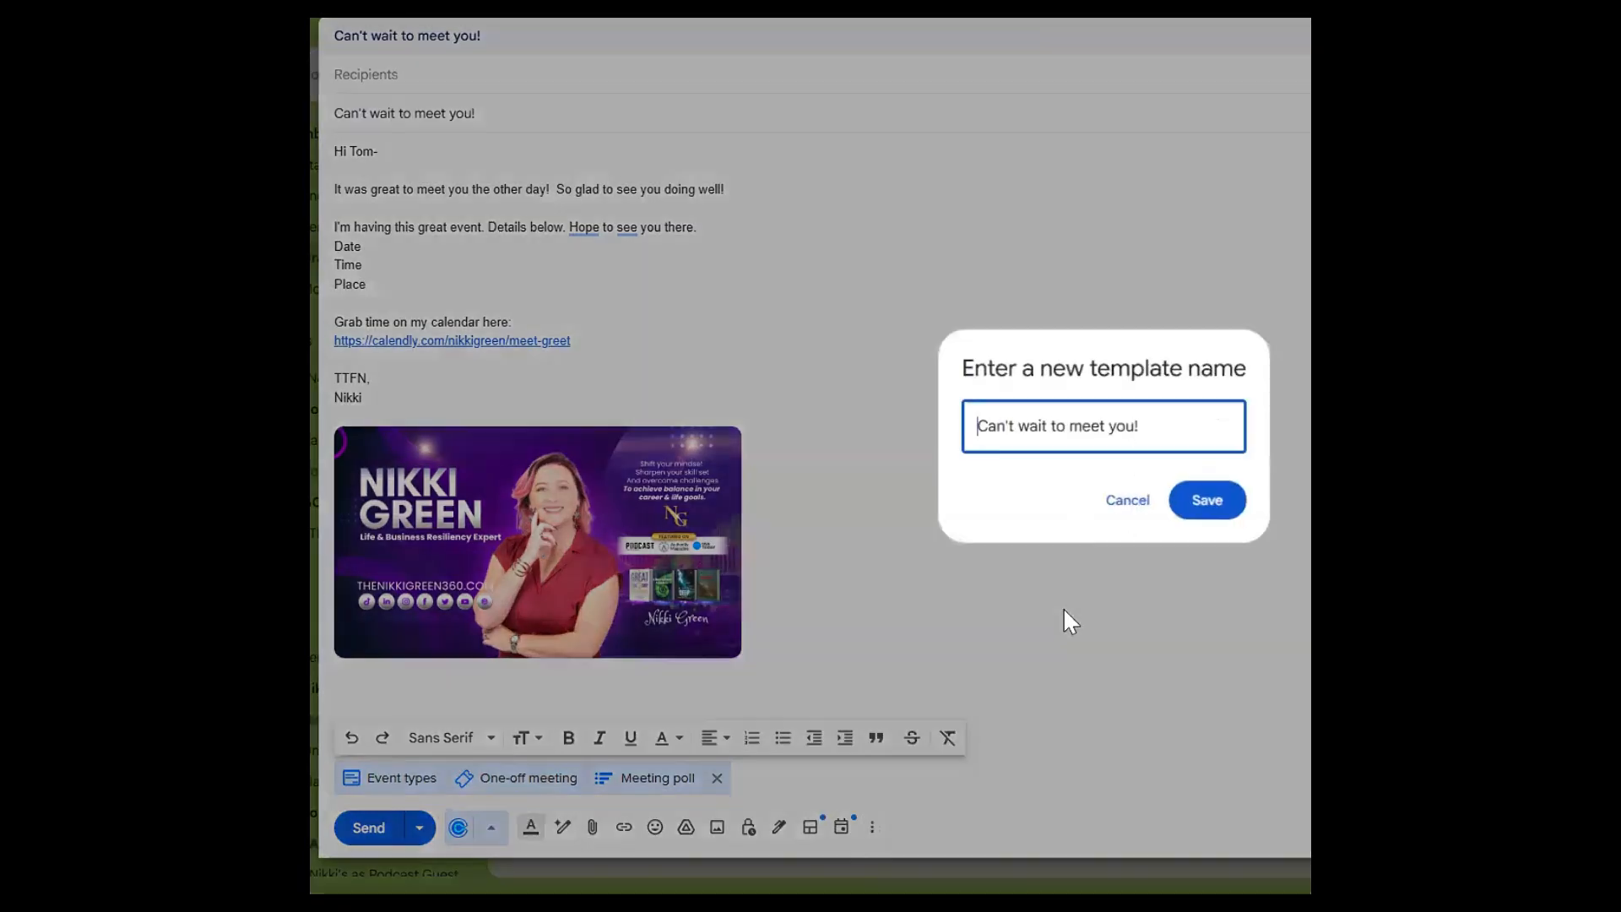
pyautogui.moveTo(1162, 428); pyautogui.dragTo(969, 429)
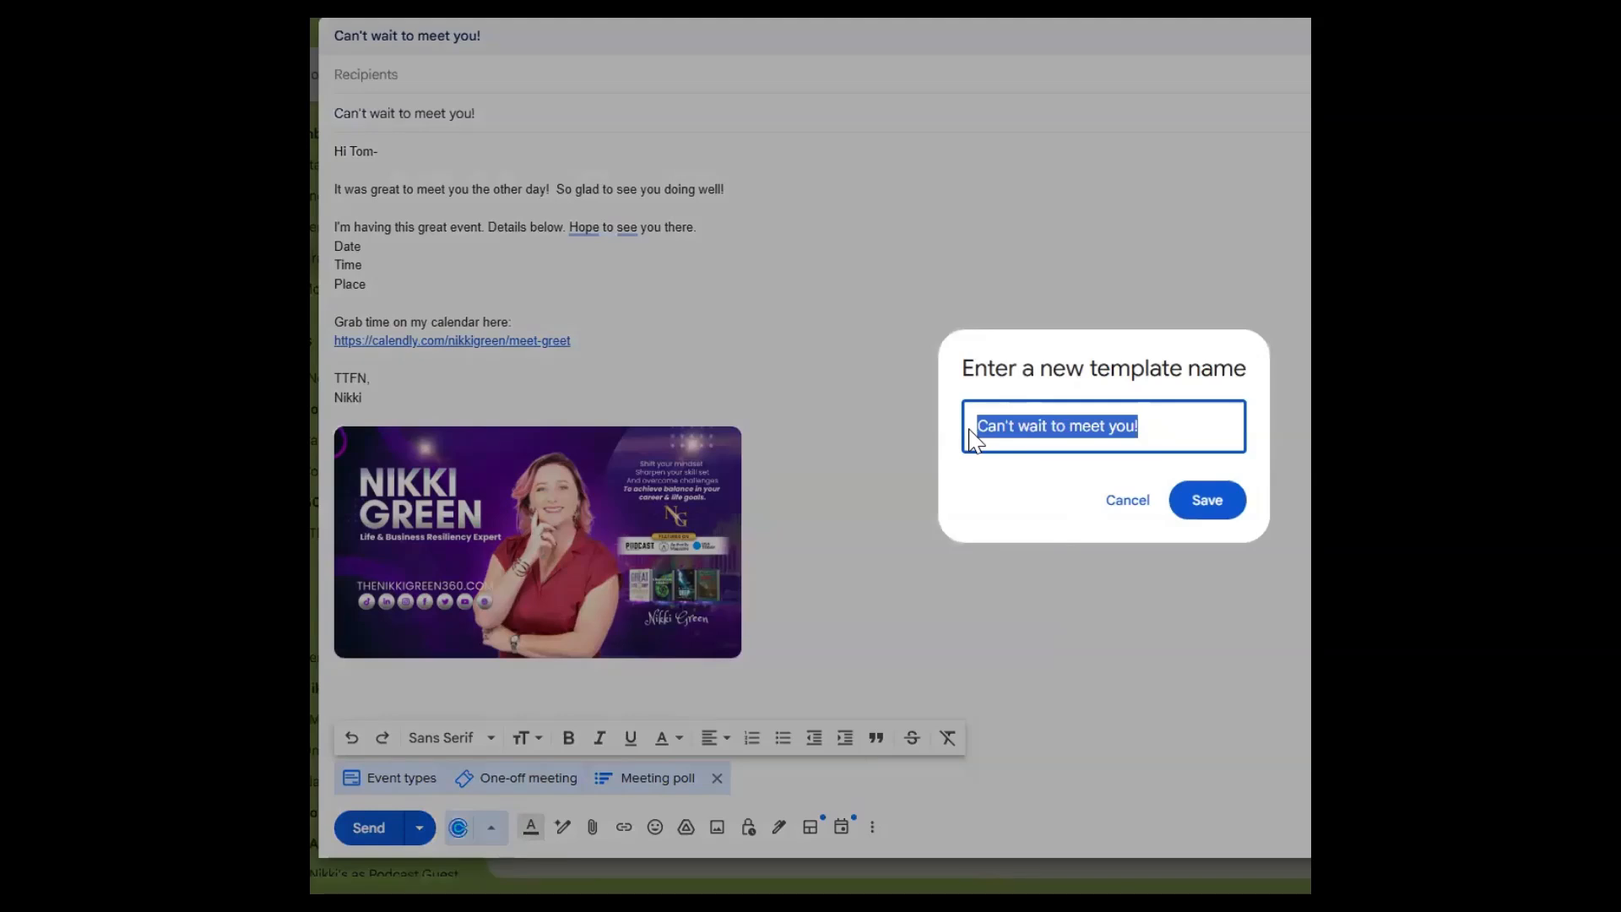
pyautogui.write('Event Invite')
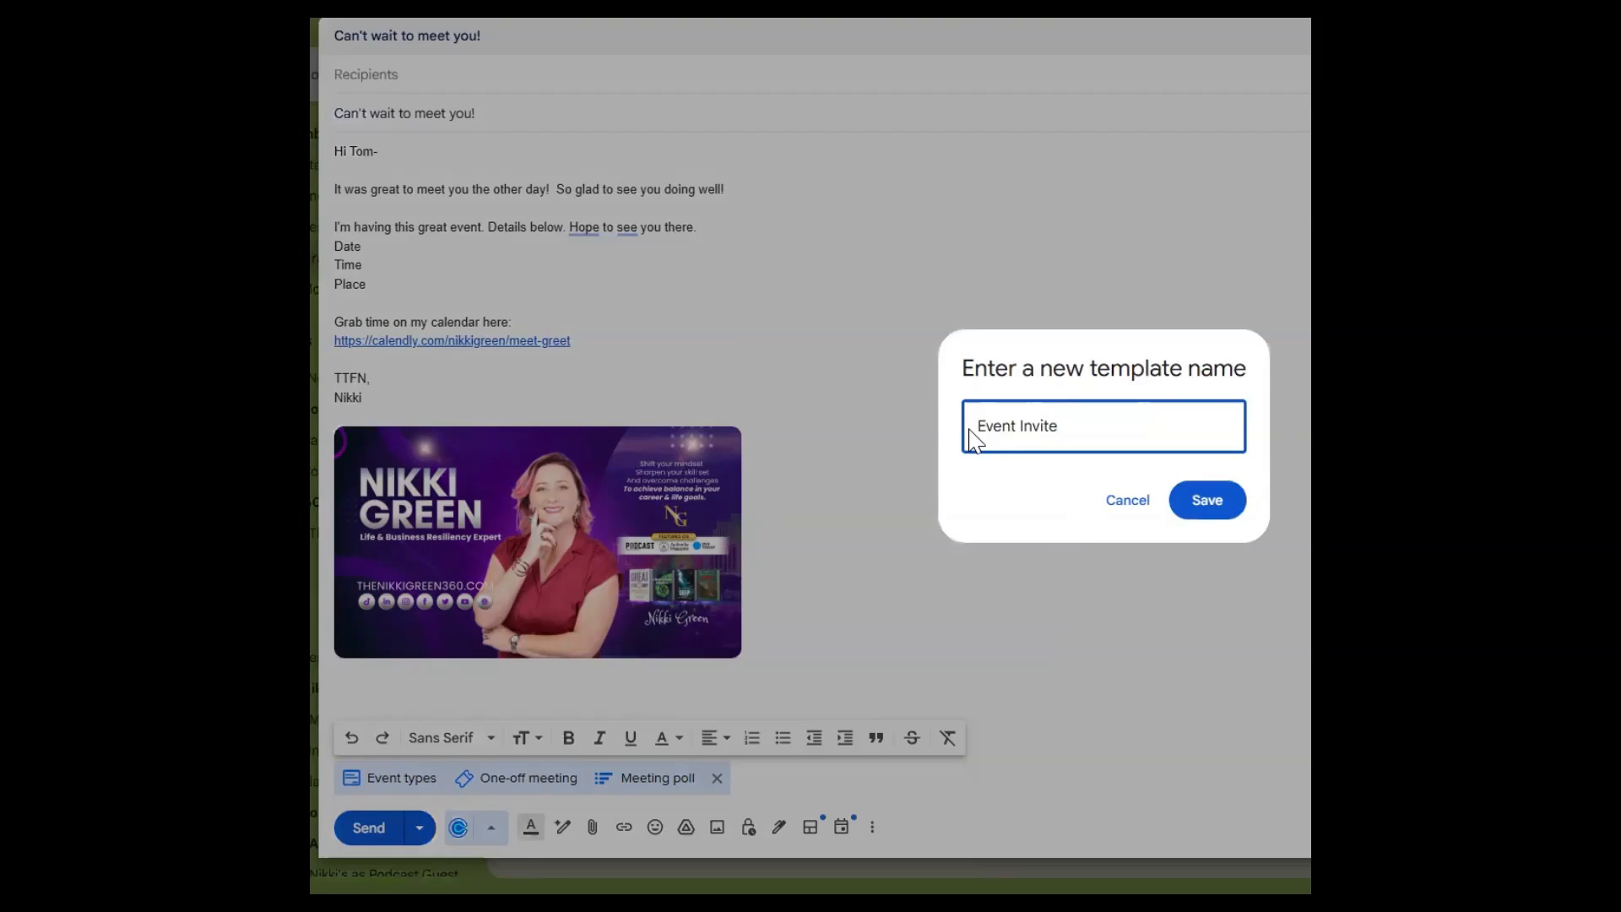
pyautogui.click(1236, 509)
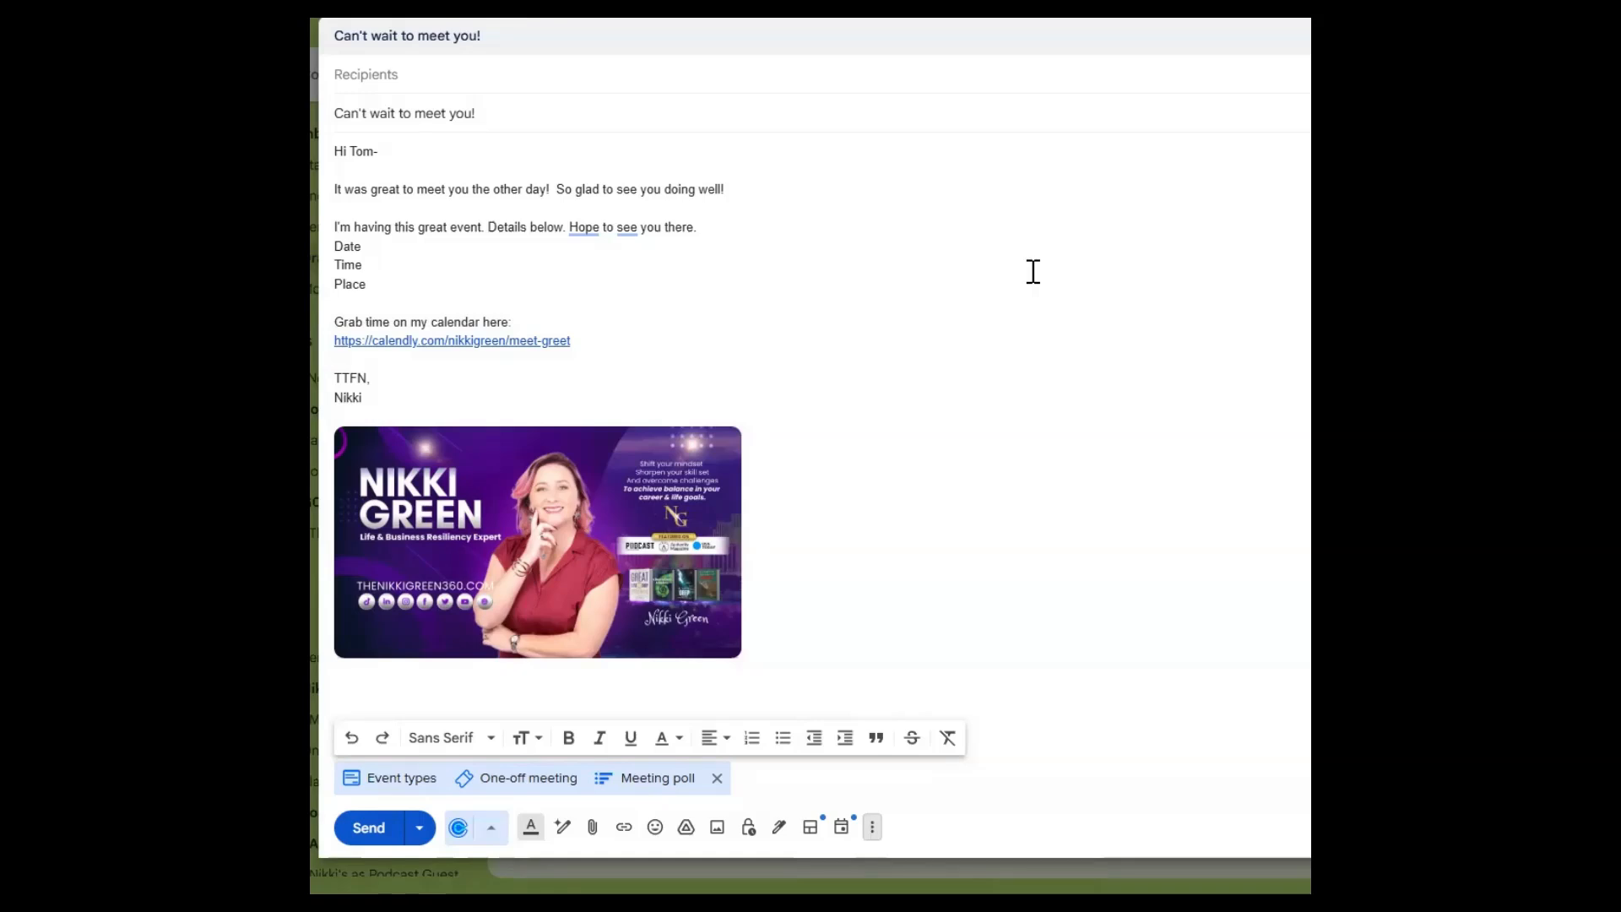
# Highlight the recipient's first name in the greeting with a yellow background
pyautogui.doubleClick(359, 151)
pyautogui.click(673, 746)
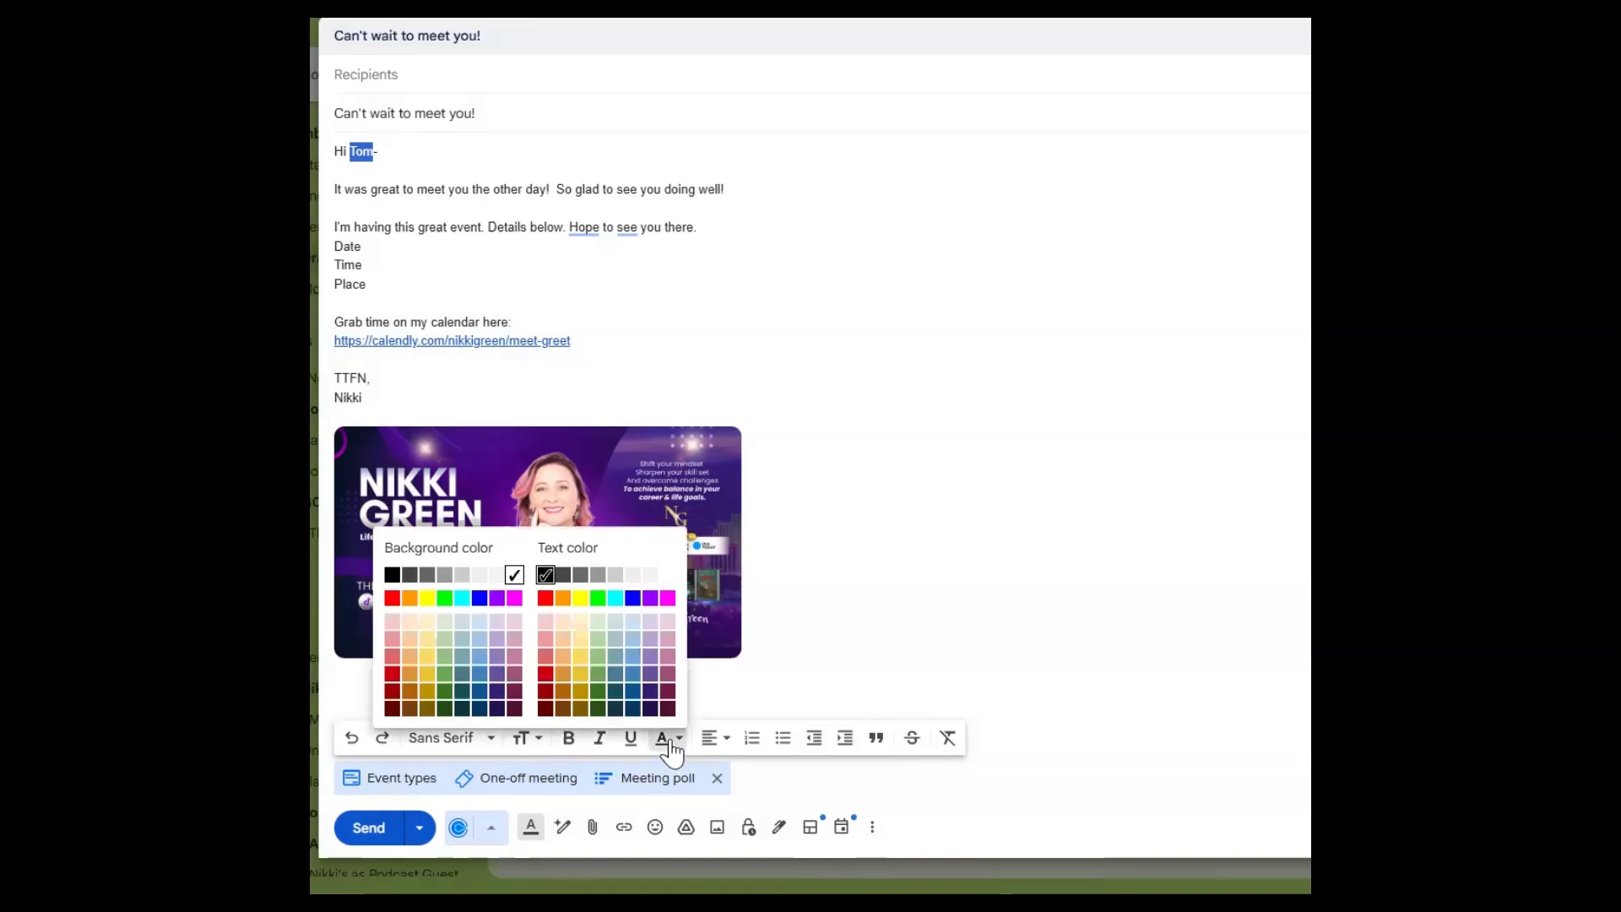
pyautogui.click(439, 571)
pyautogui.click(775, 275)
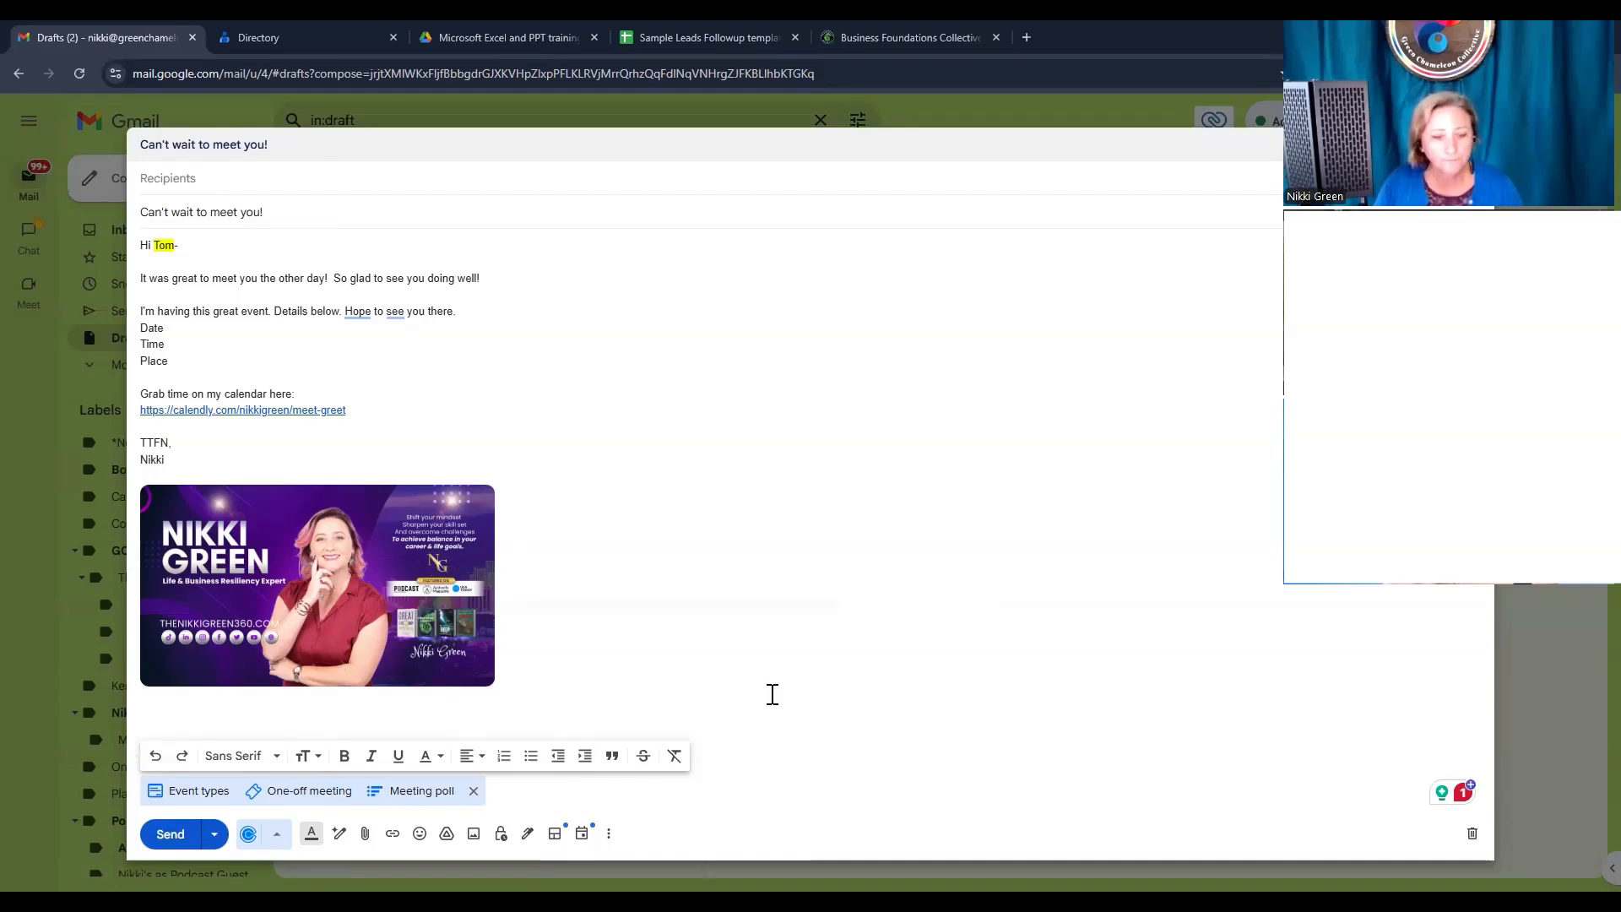
pyautogui.click(609, 839)
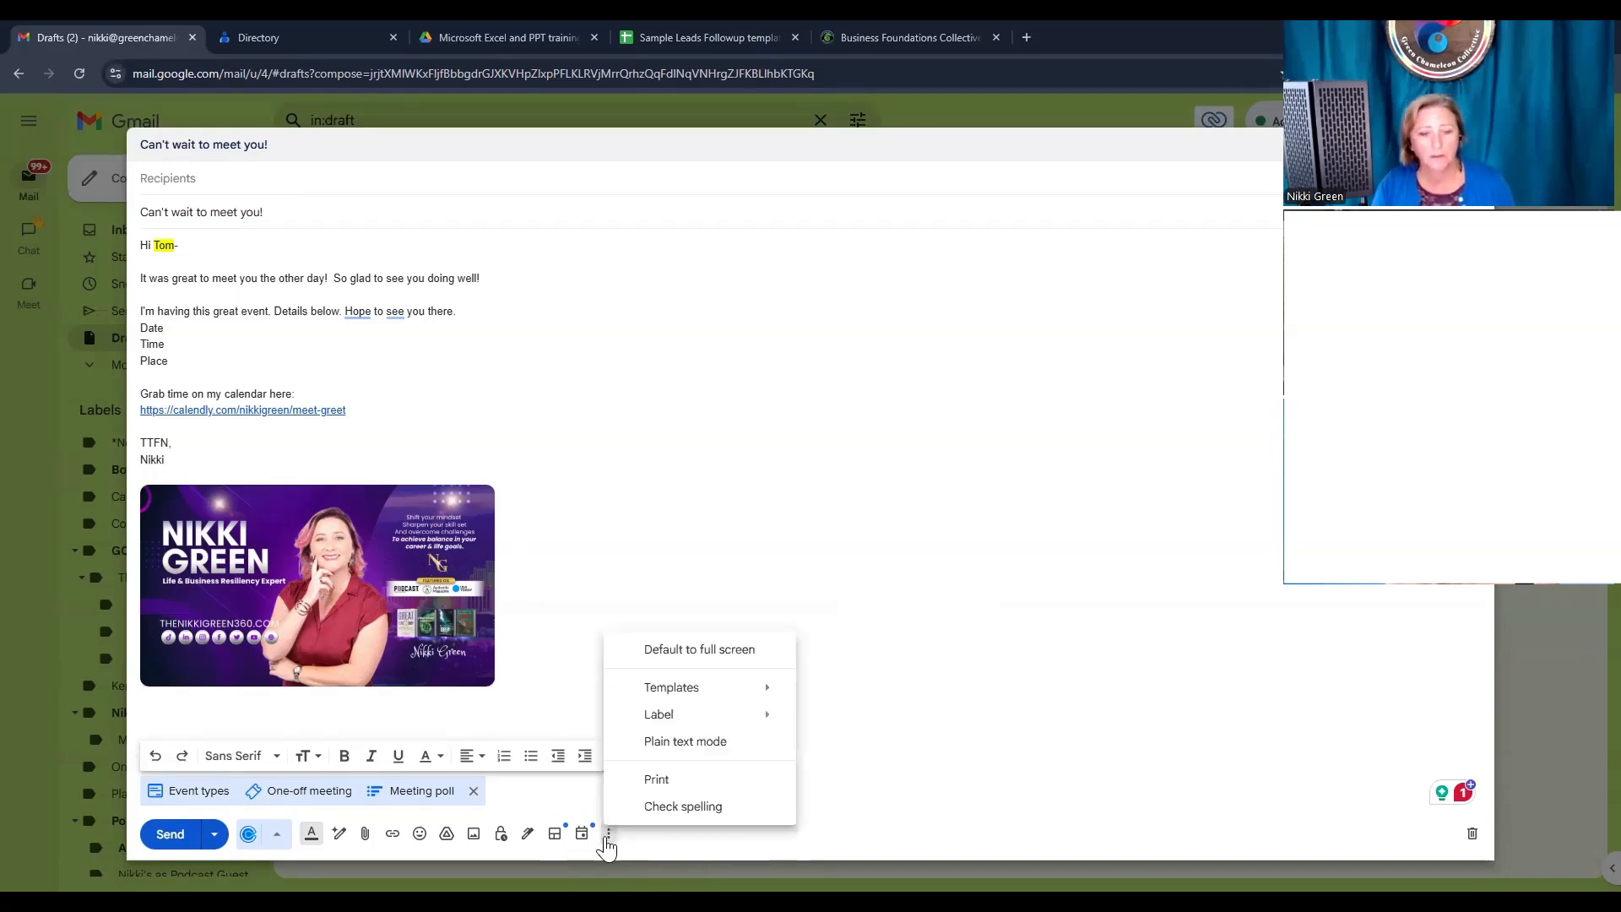
pyautogui.moveTo(646, 697)
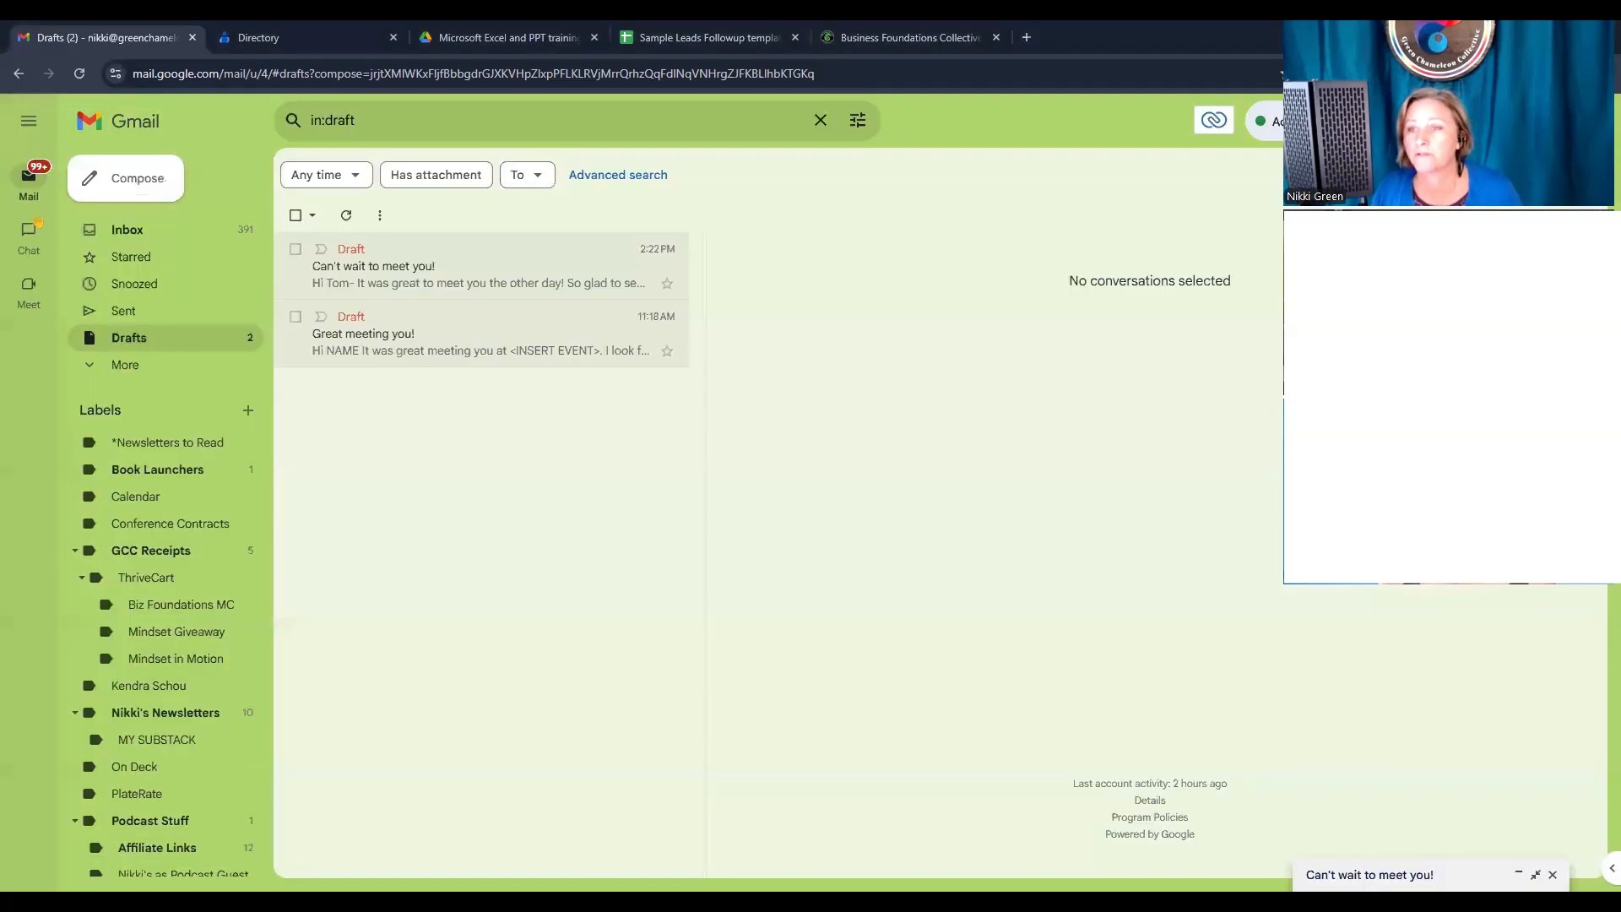
# Search the web for "templates for GMAIL" and read the Google Support article on creating a template in Gmail
pyautogui.click(1026, 37)
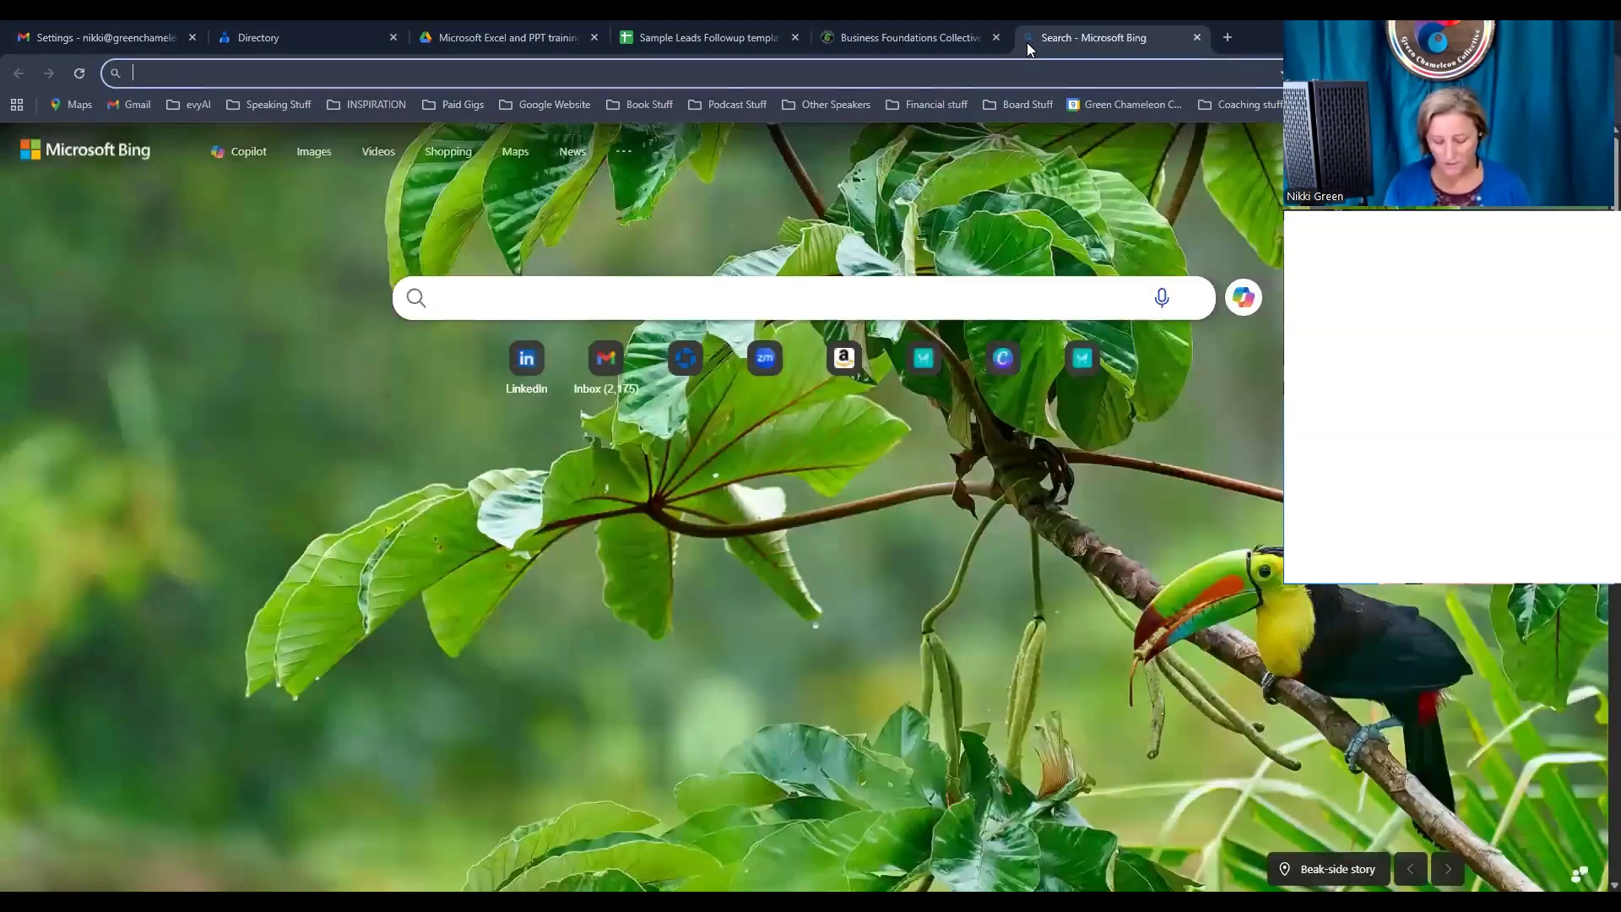
pyautogui.write('templates for GMAIL')
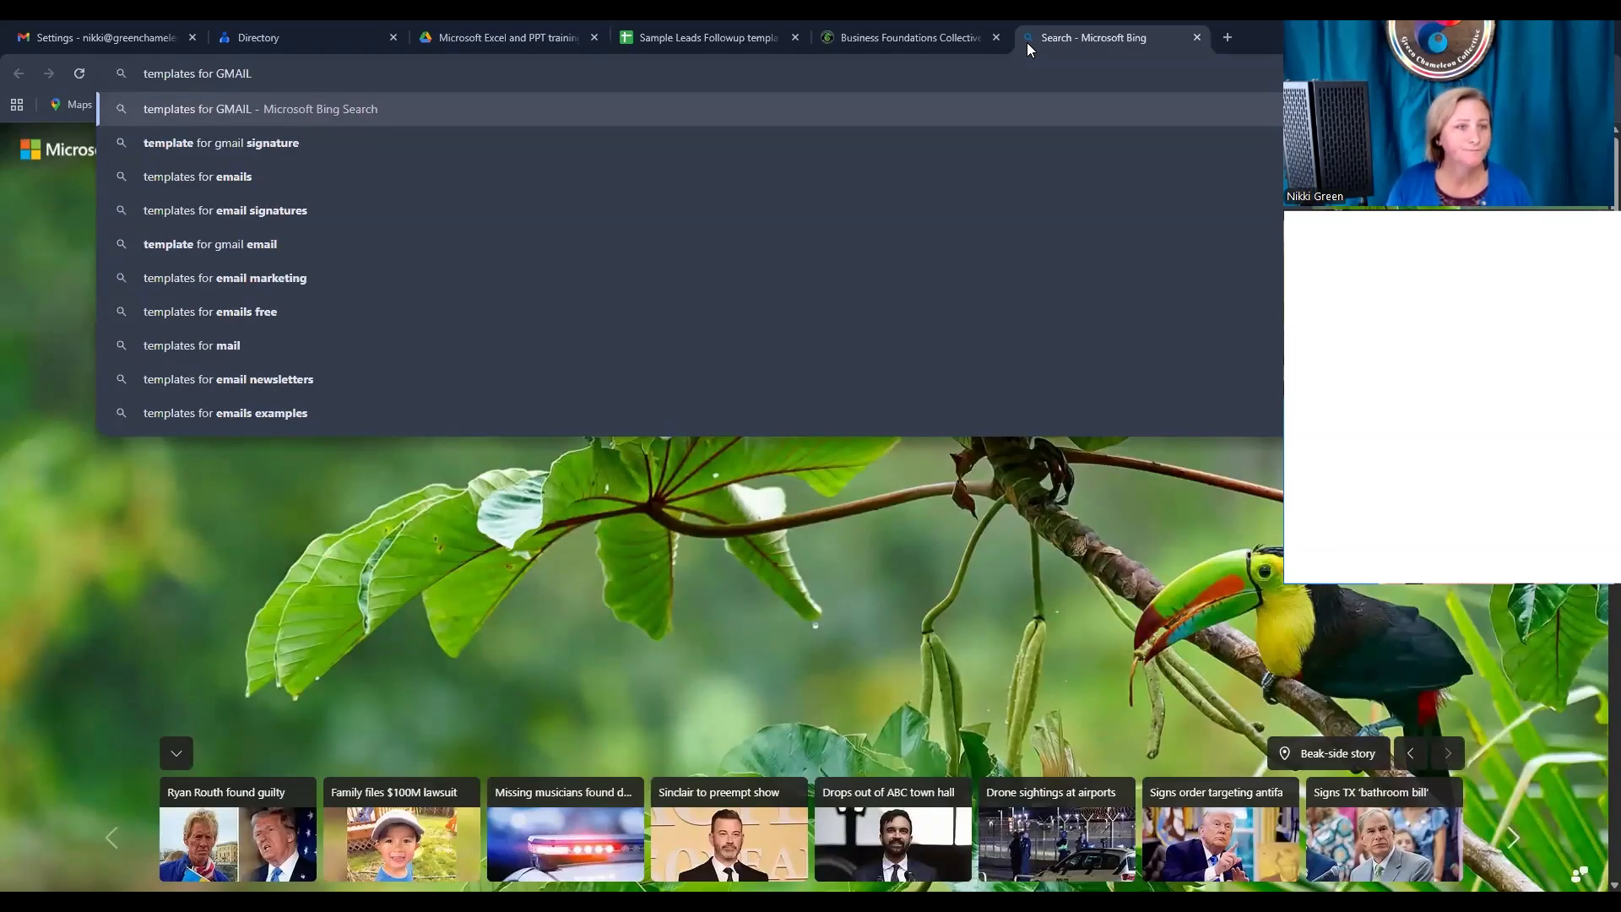
pyautogui.press('Return')
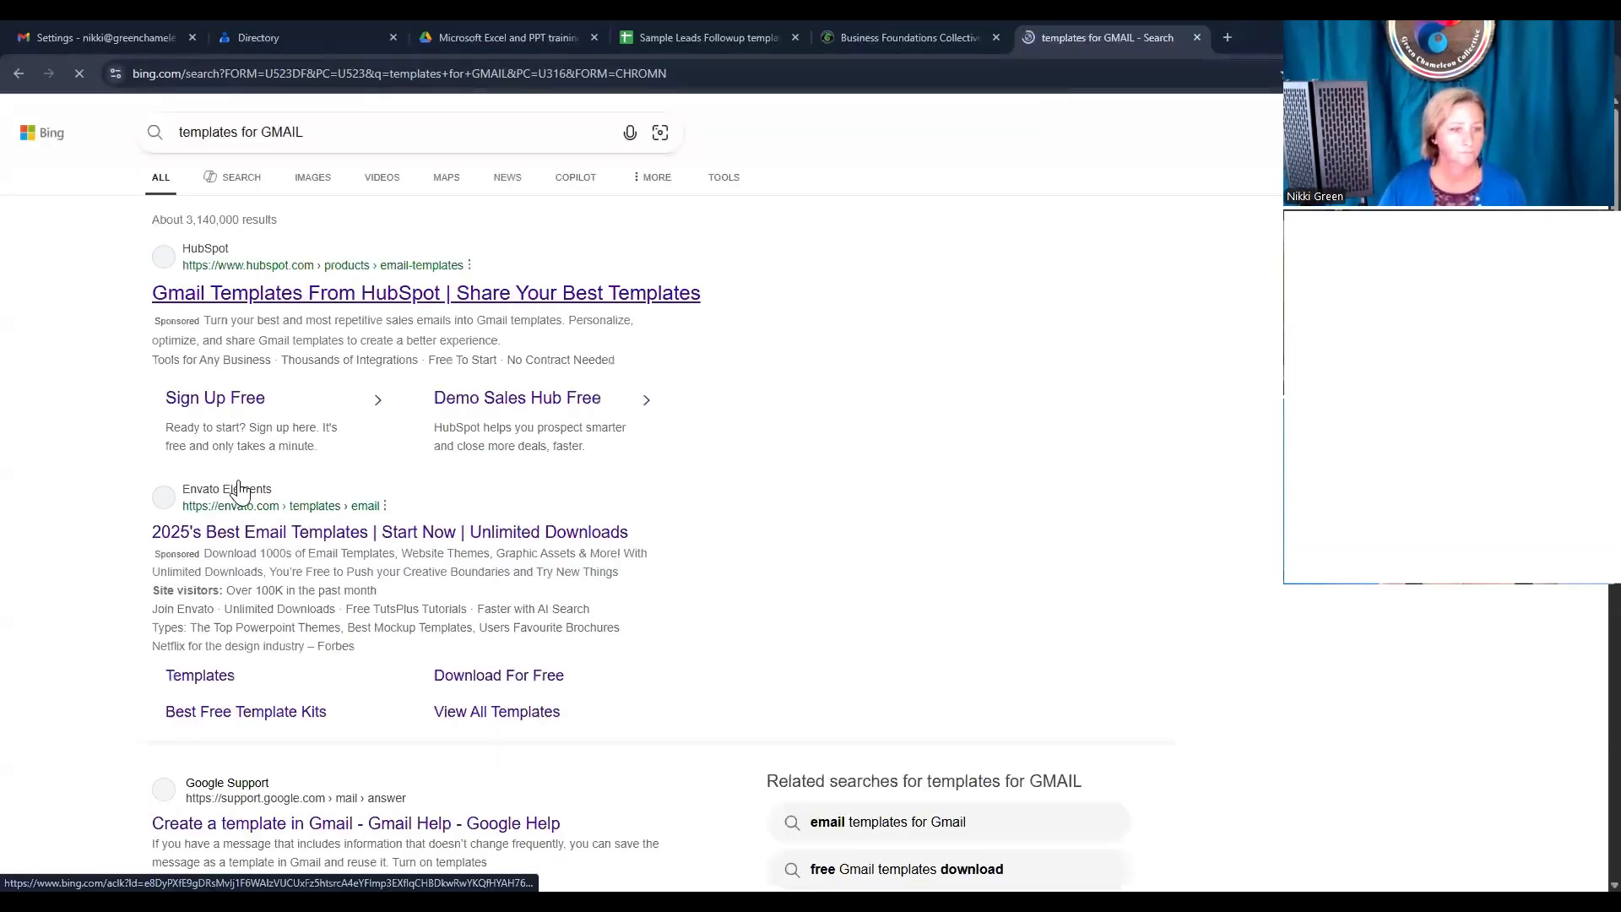
pyautogui.scroll(-4, 271, 492)
pyautogui.click(271, 492)
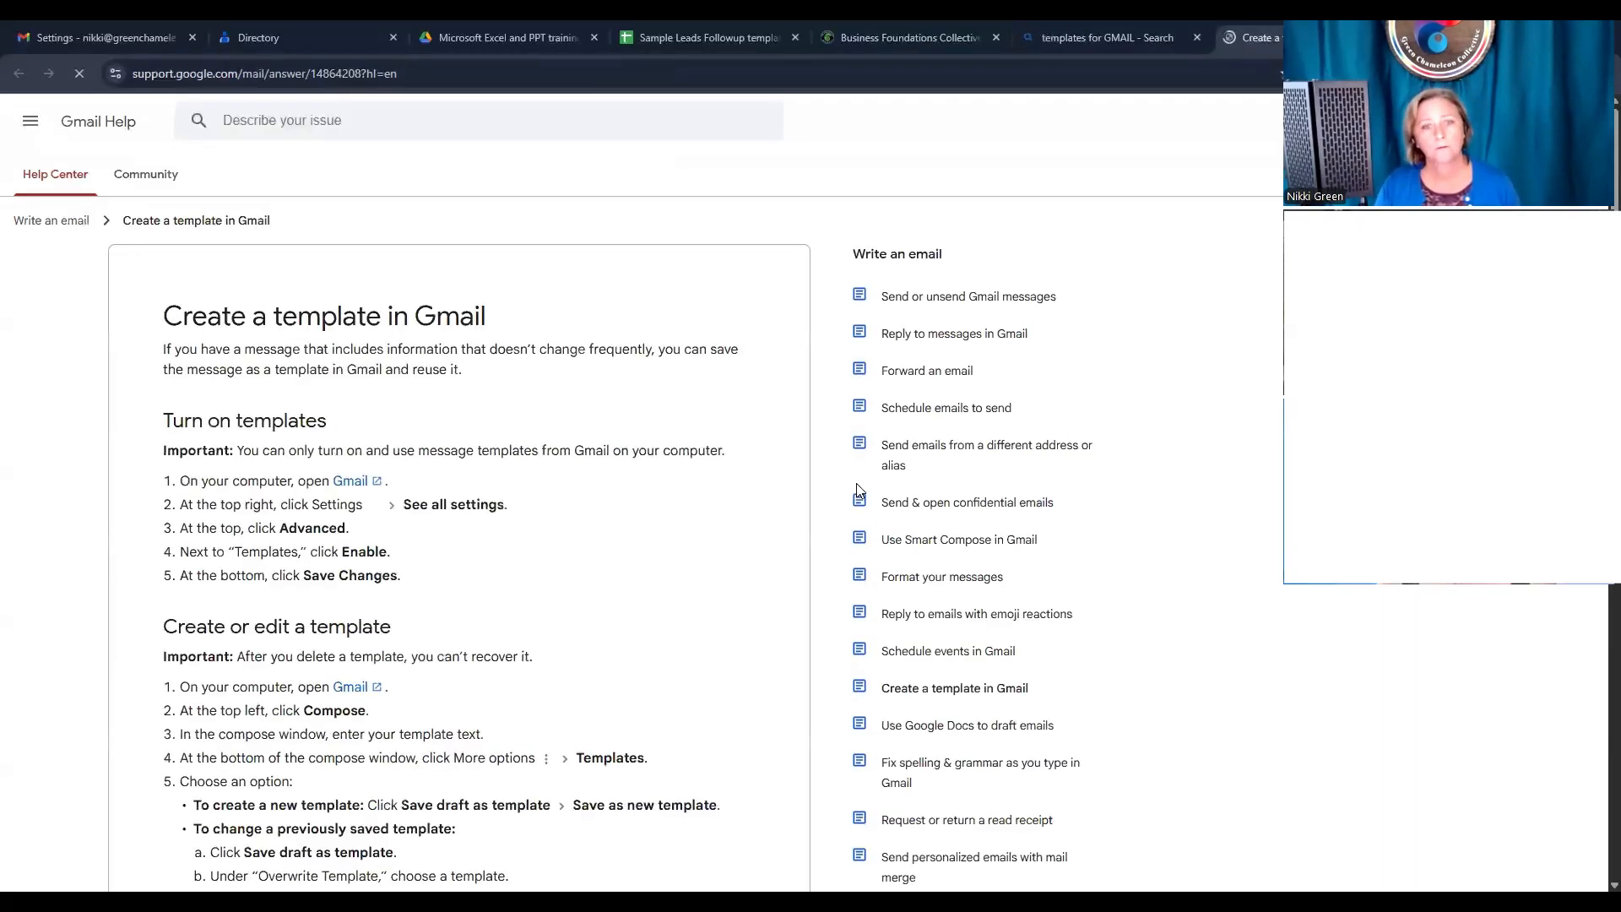
pyautogui.scroll(-1, 492, 463)
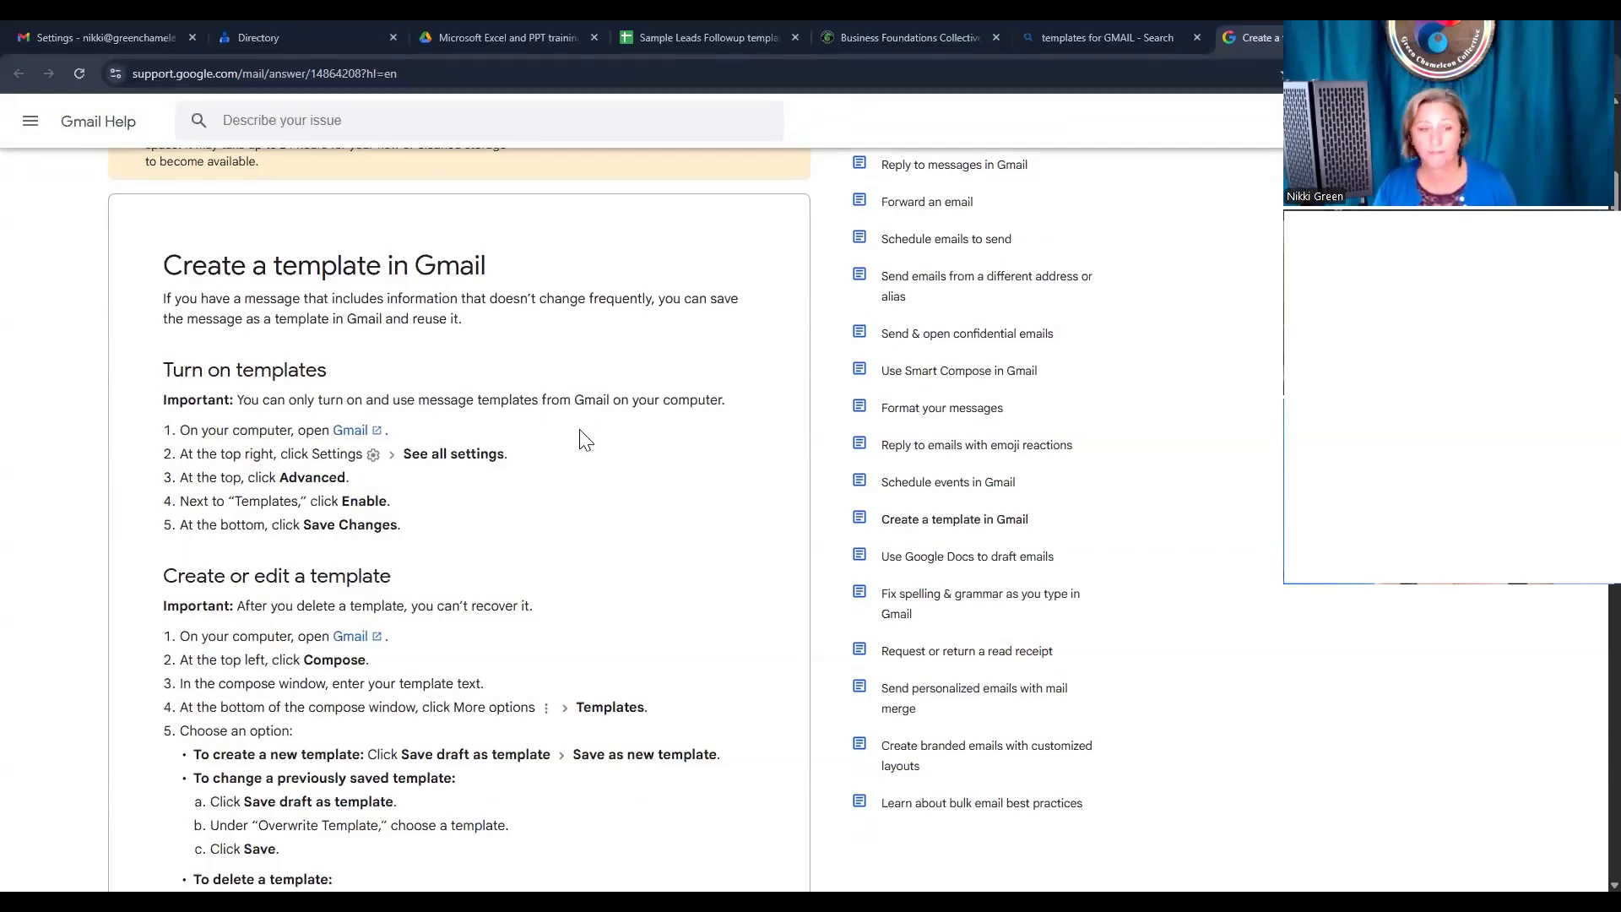
# Return to the mailbox and check the Templates option in the advanced mail settings
pyautogui.hotkey('ctrl', '1')
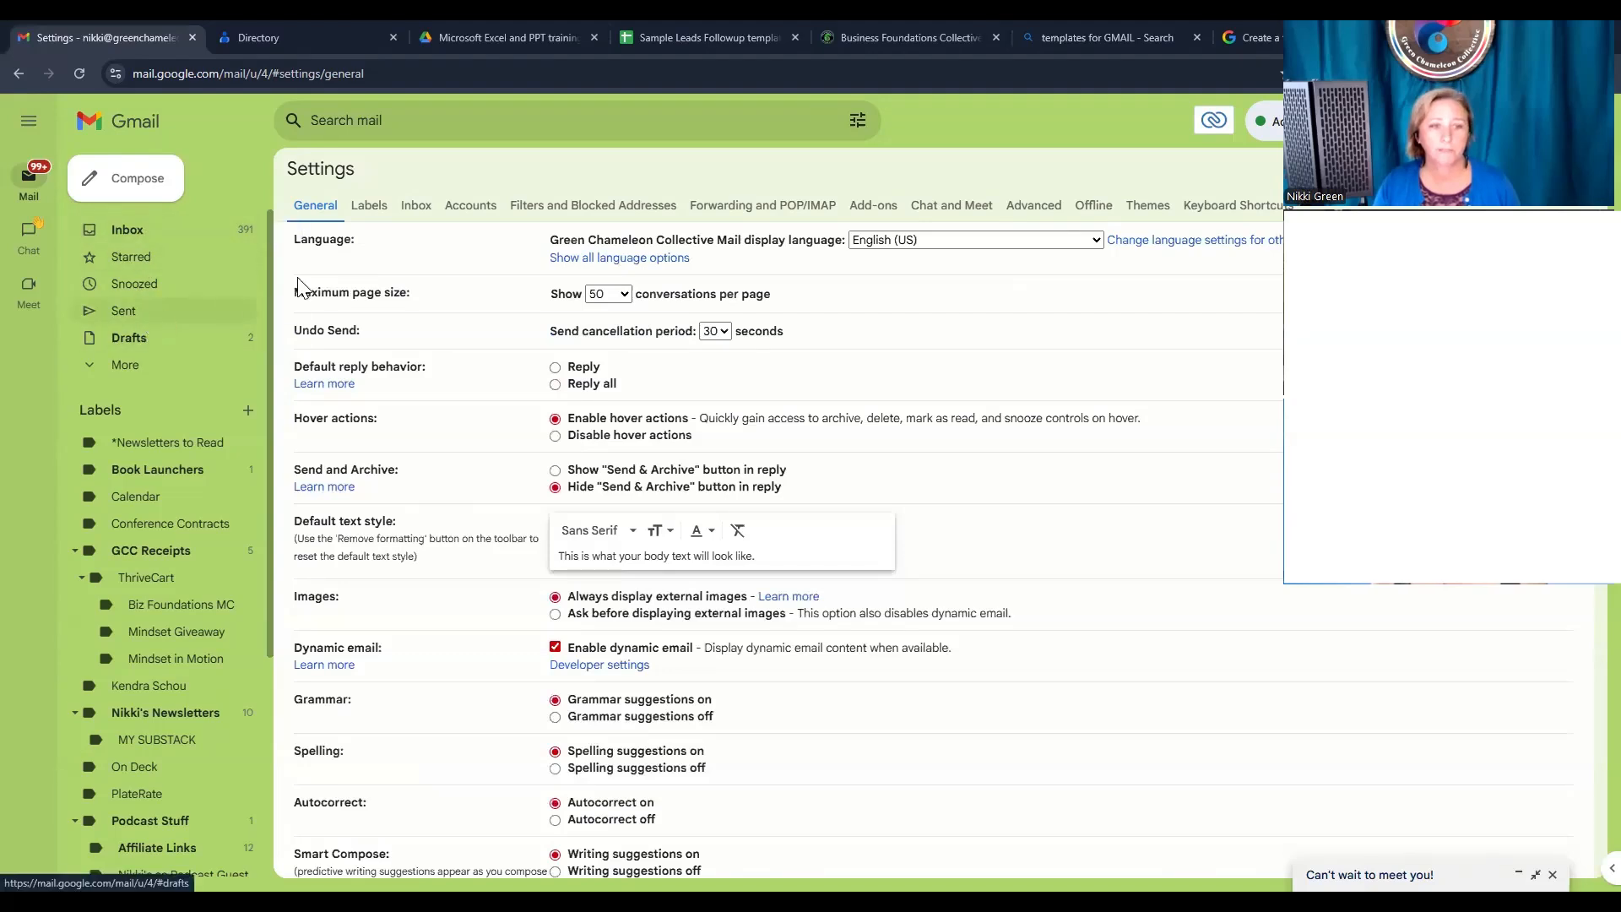
pyautogui.click(129, 338)
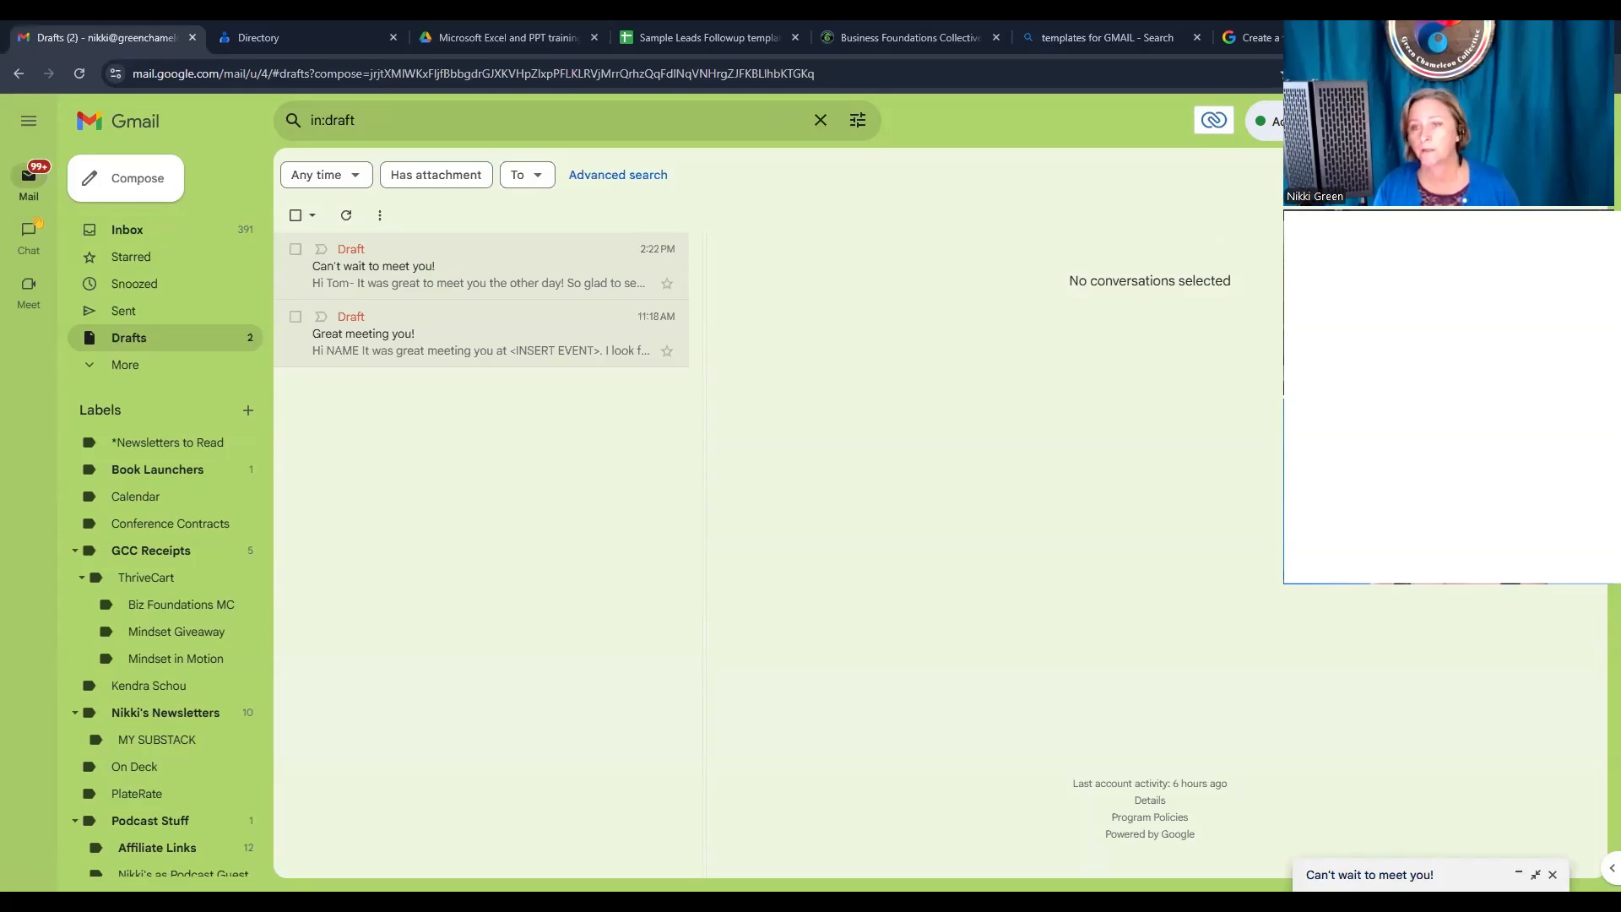
pyautogui.click(1399, 121)
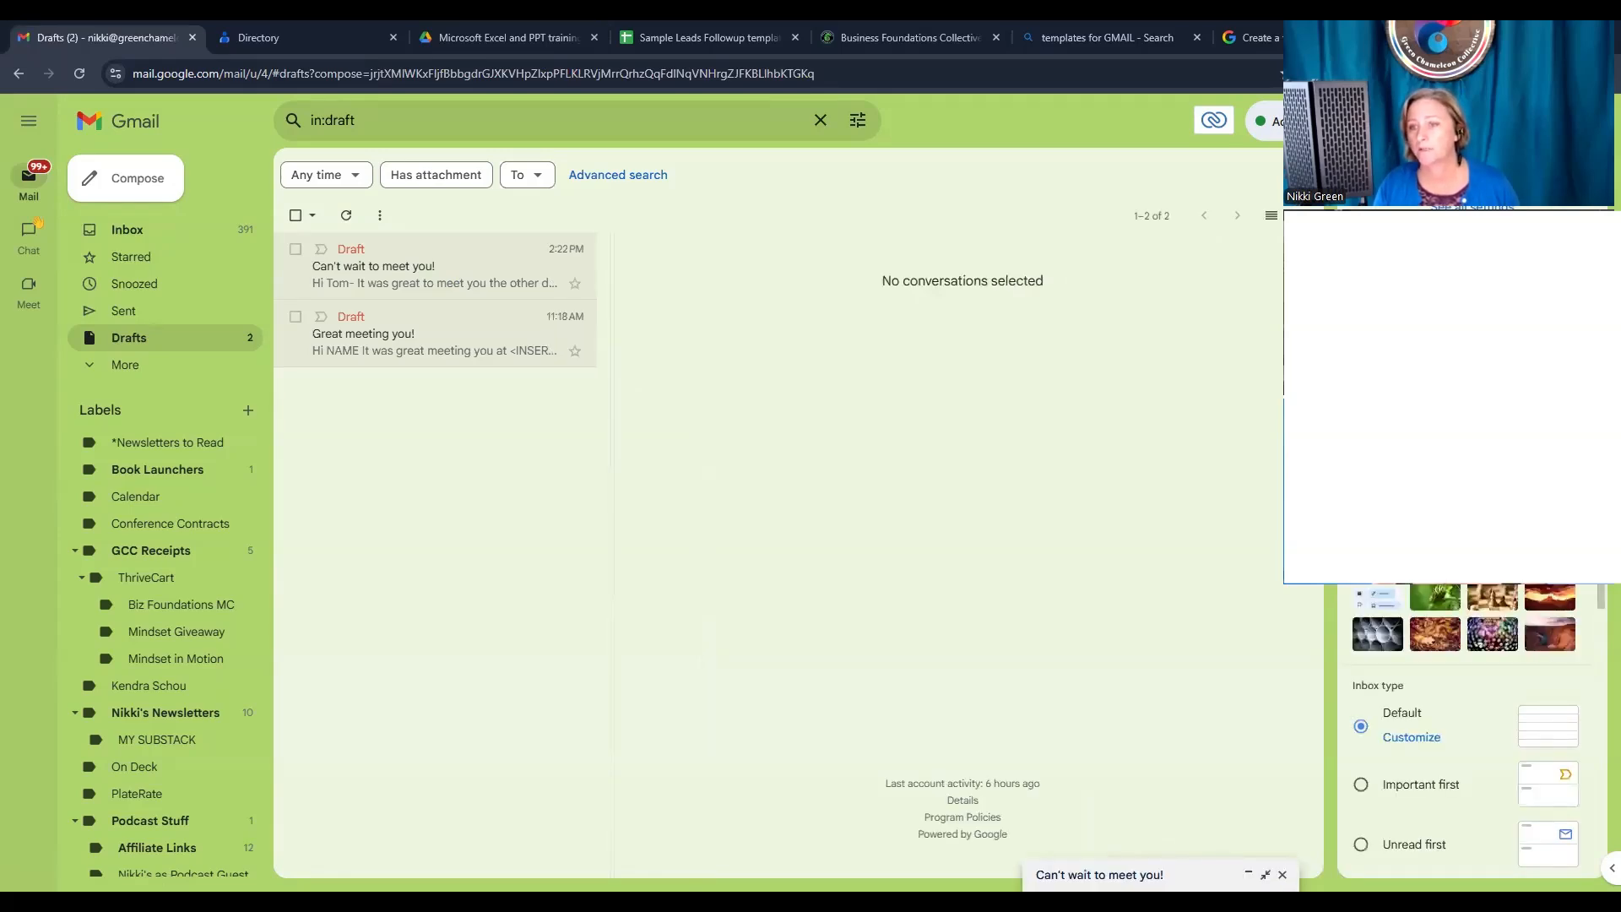
pyautogui.click(1473, 206)
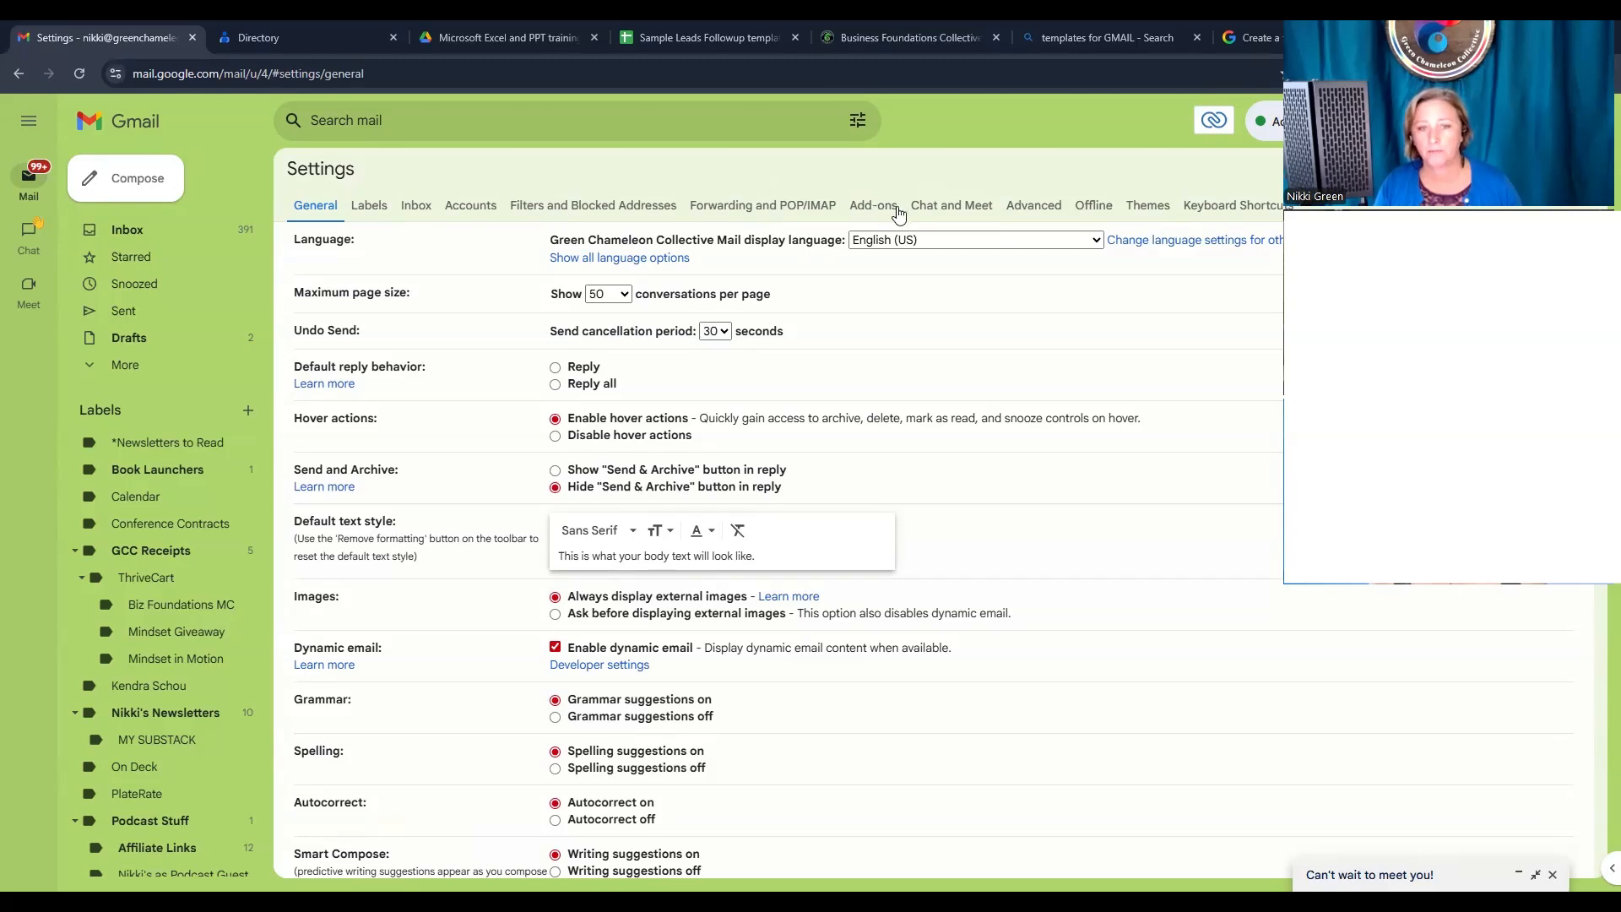
pyautogui.click(1037, 207)
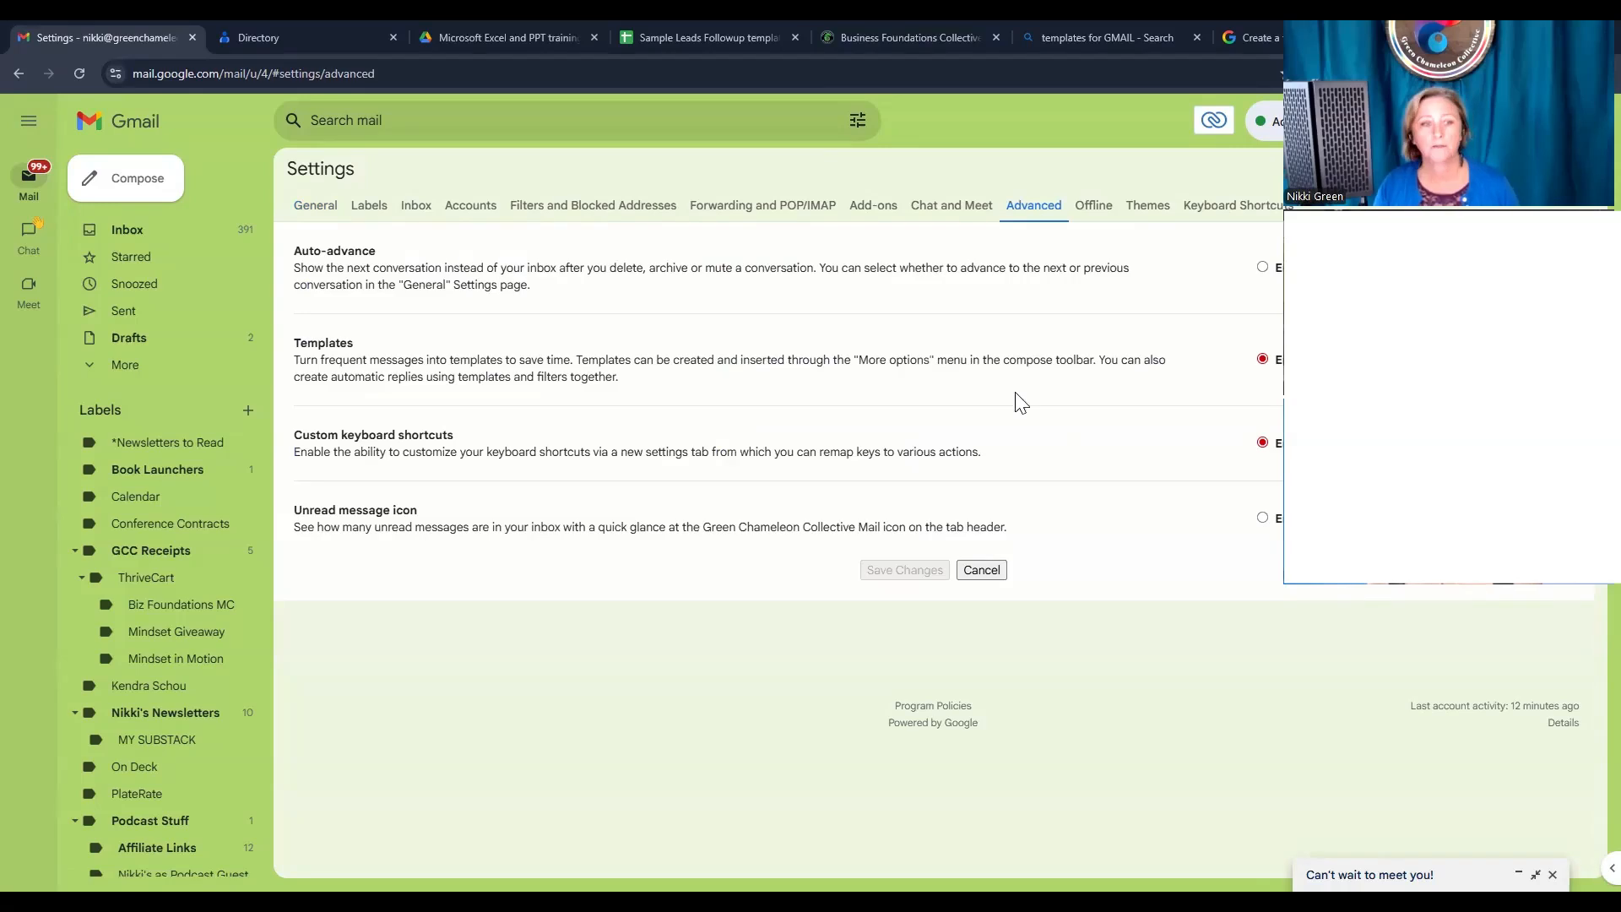
pyautogui.doubleClick(291, 343)
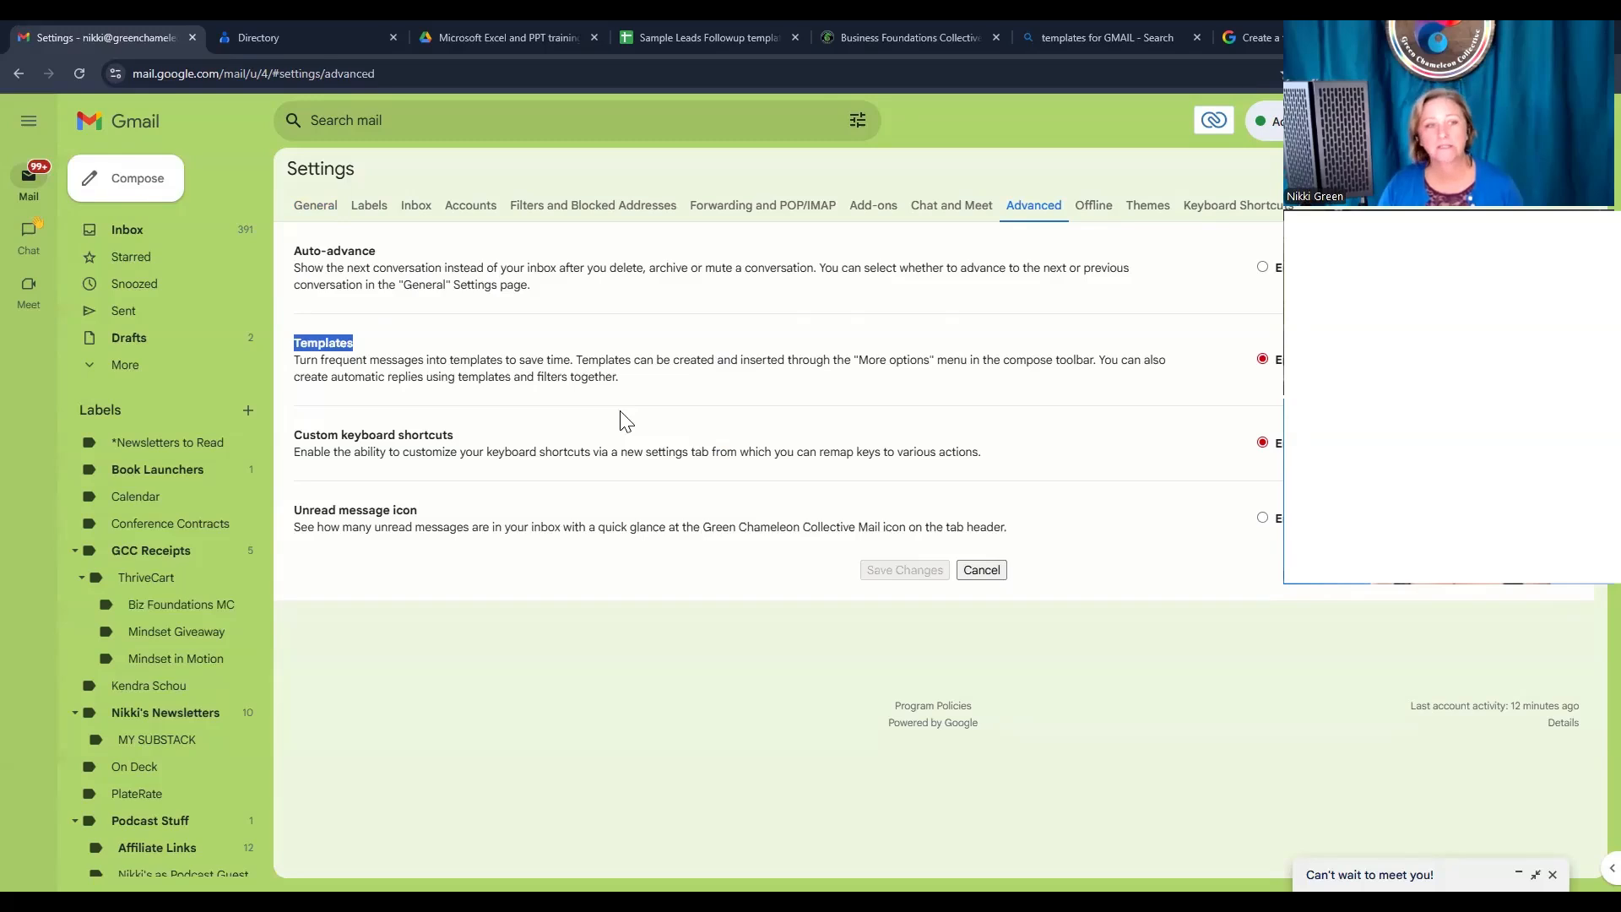
# Go back to the drafts, look through the quick settings and open the full mail settings again
pyautogui.click(140, 346)
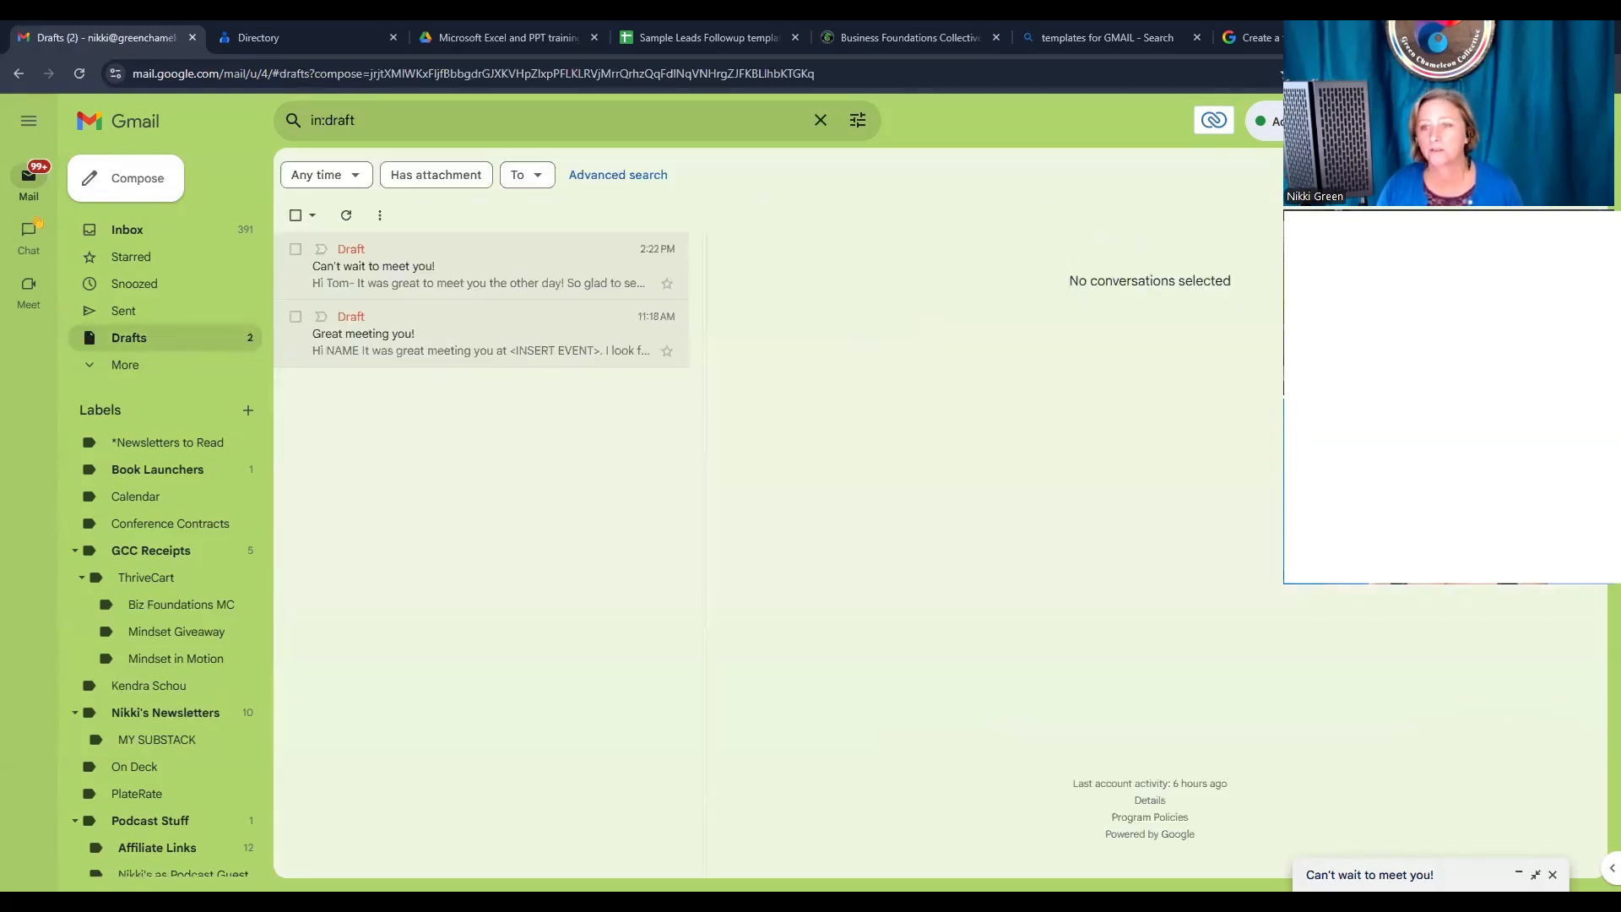
pyautogui.click(1403, 121)
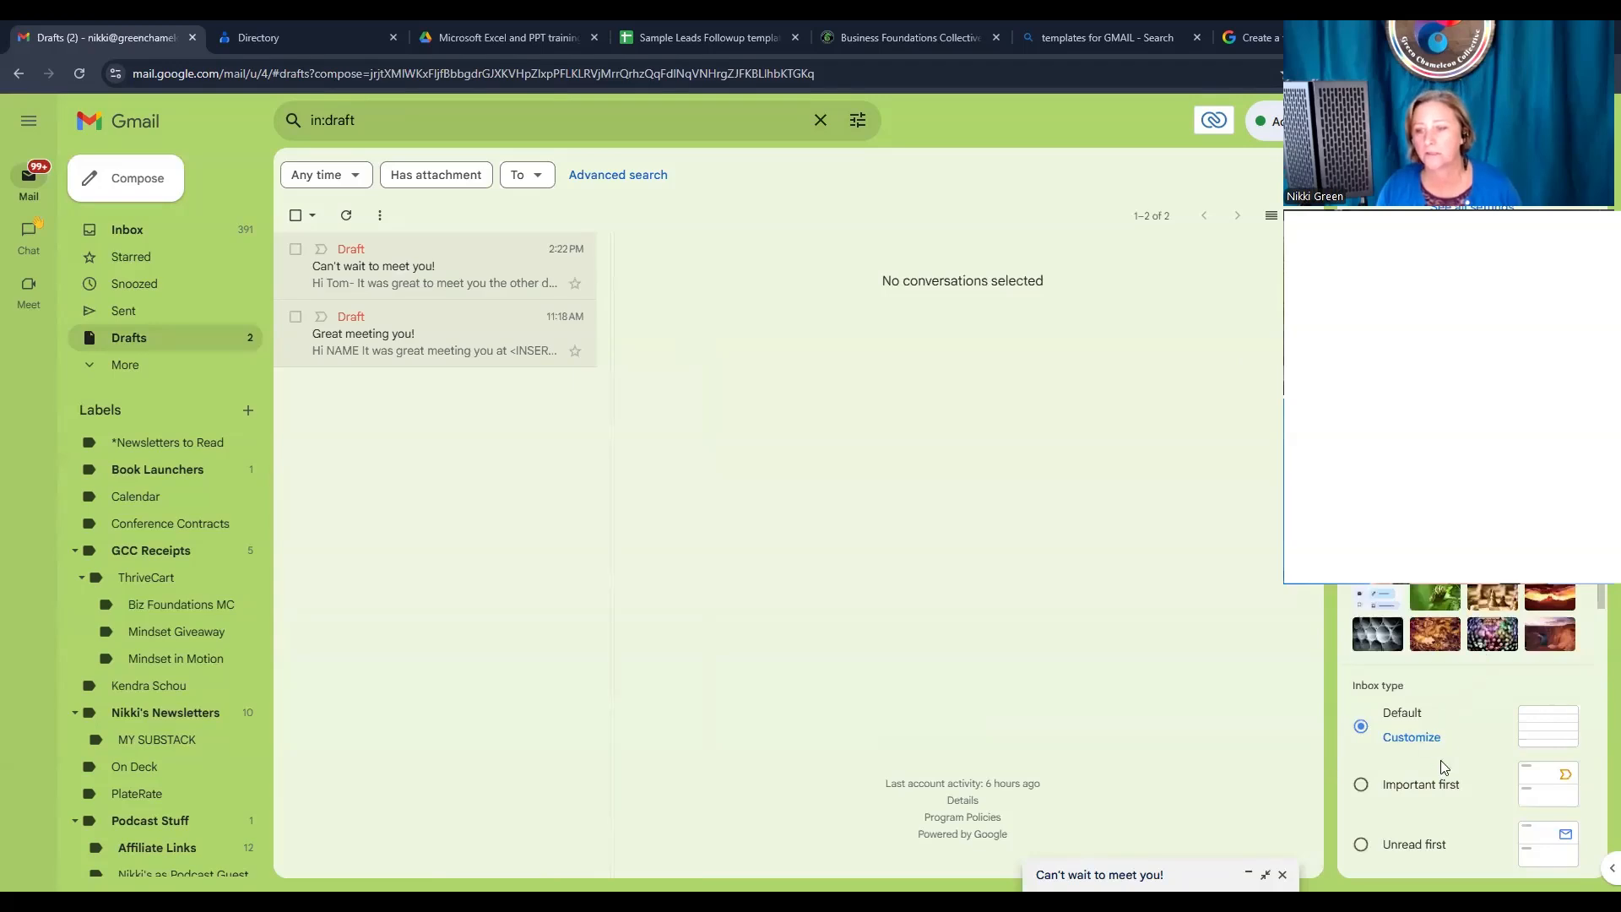
pyautogui.scroll(-2, 1452, 759)
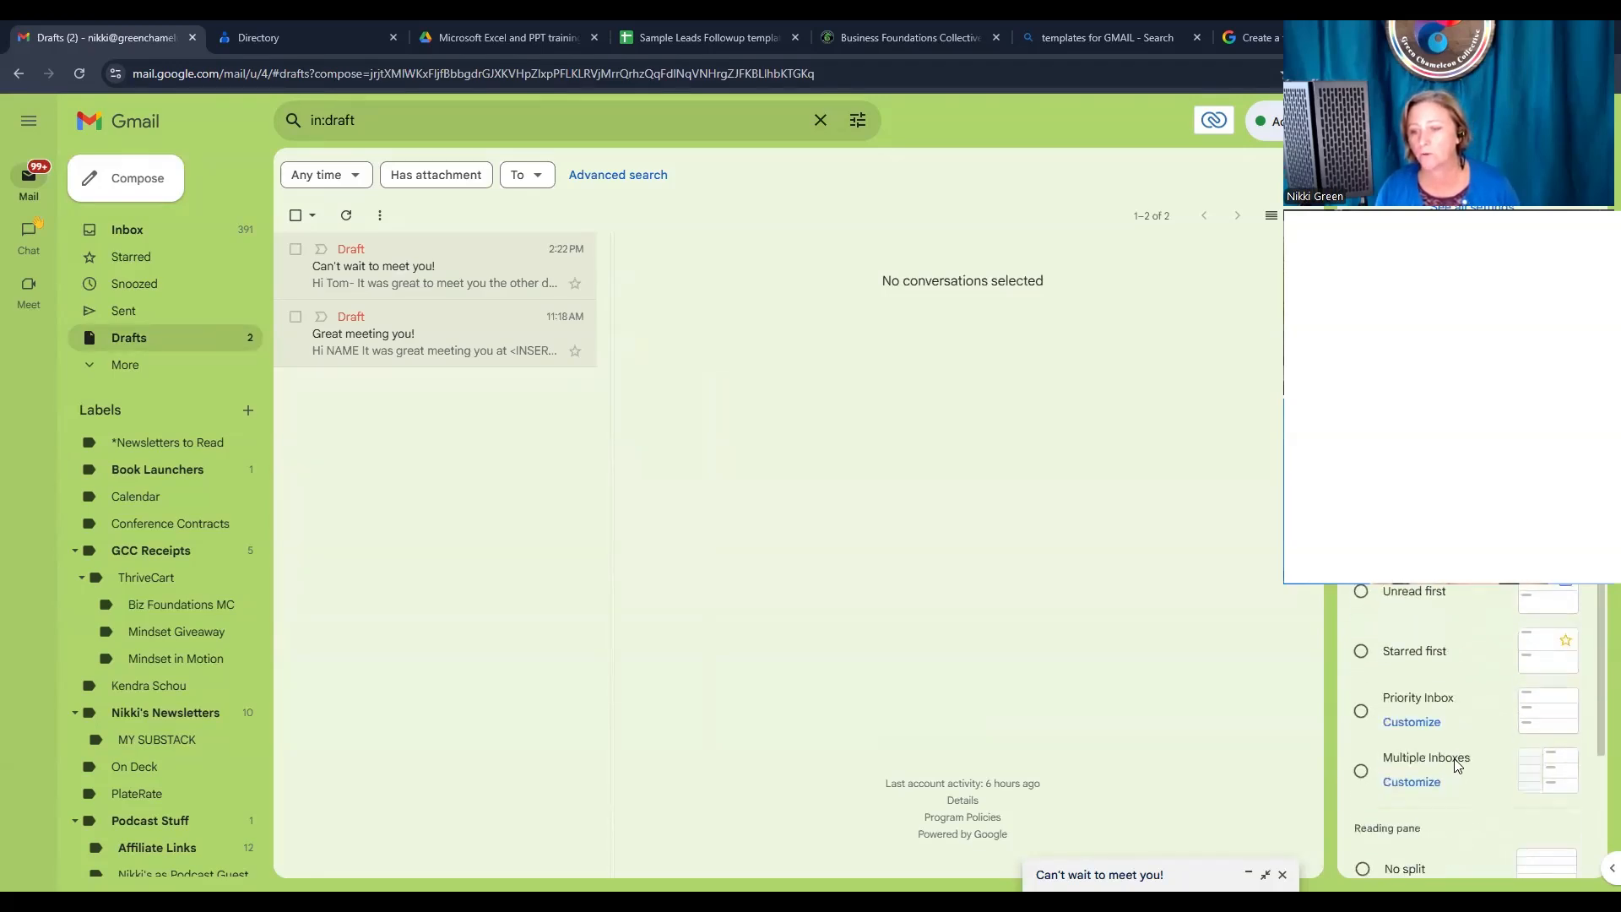
pyautogui.scroll(2, 1452, 760)
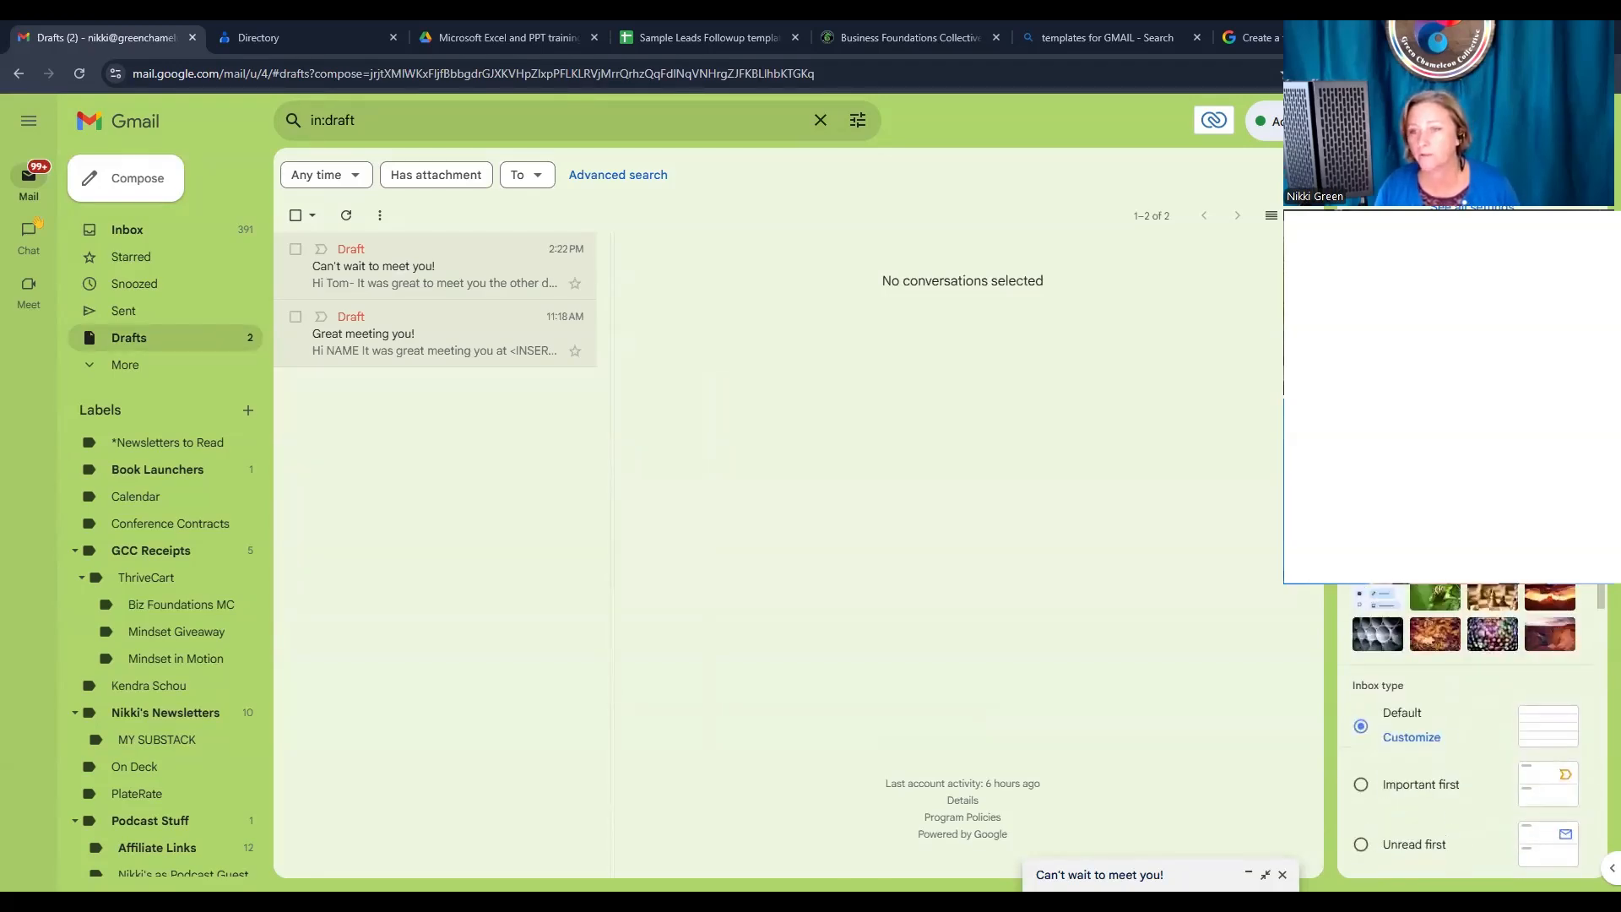
pyautogui.click(1471, 206)
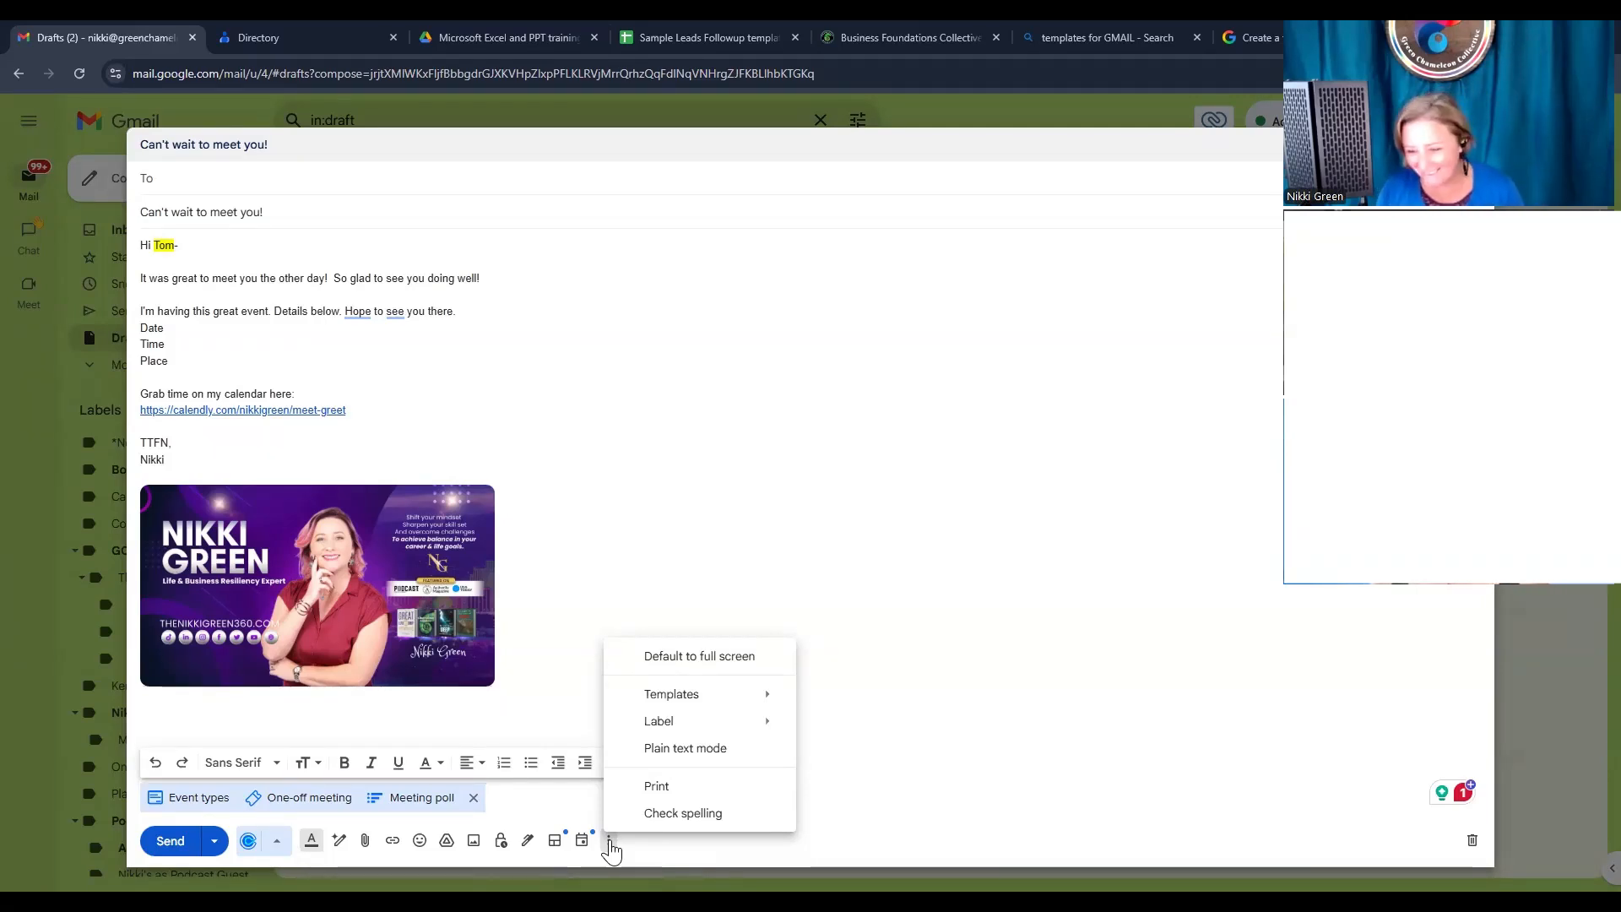
# Insert the "Event Invite" template into the draft and delete the duplicate text between the two signature images
pyautogui.moveTo(722, 703)
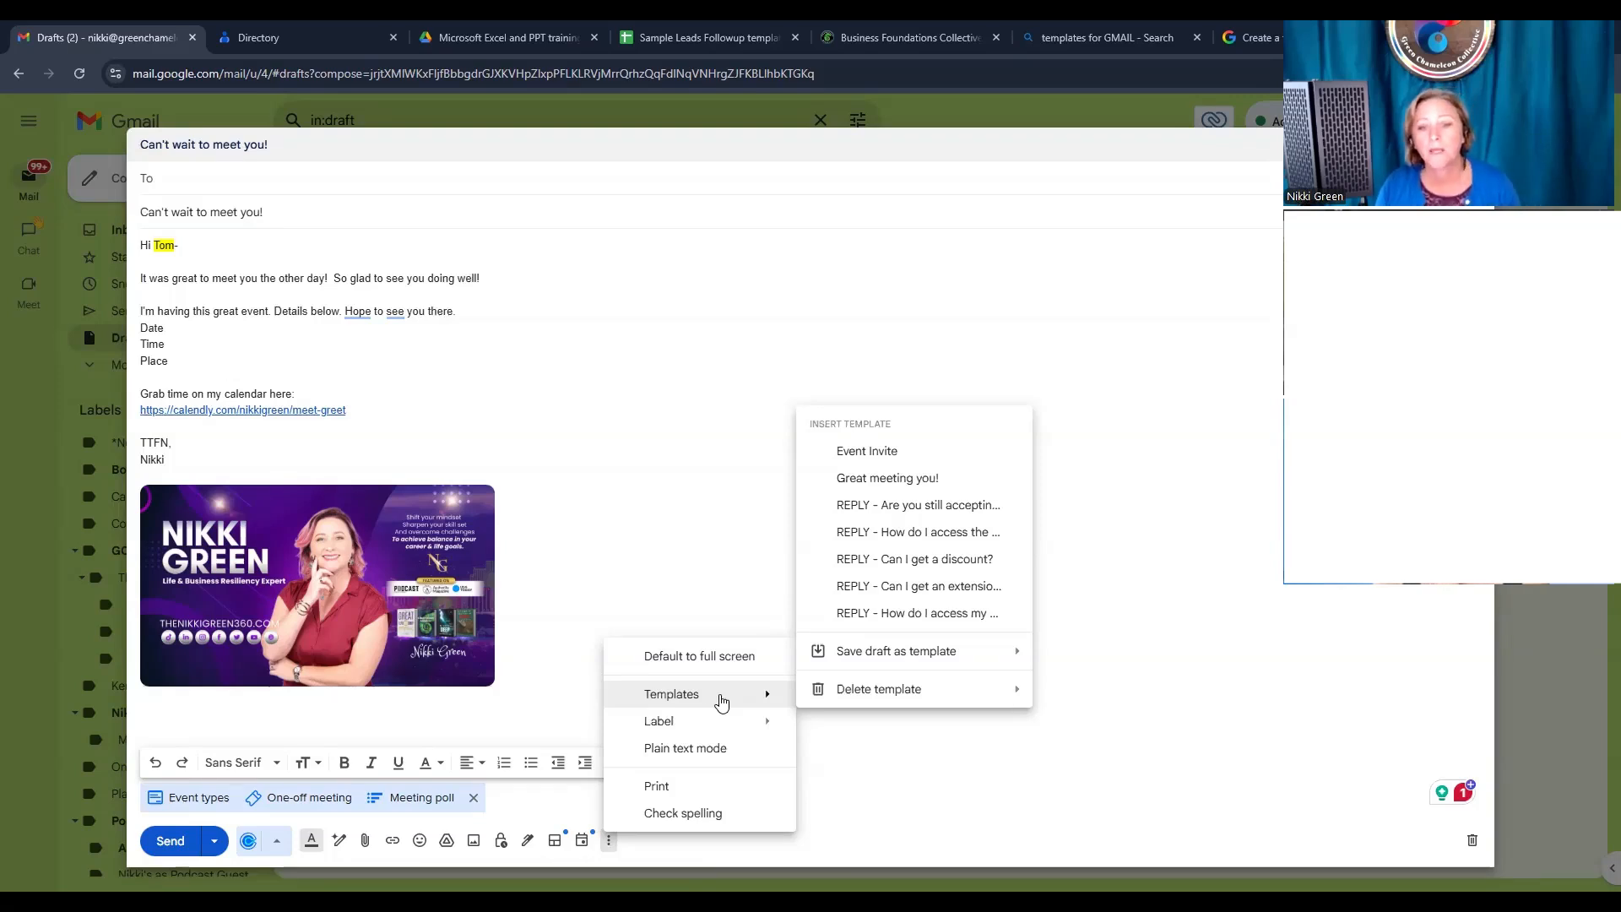
pyautogui.click(956, 454)
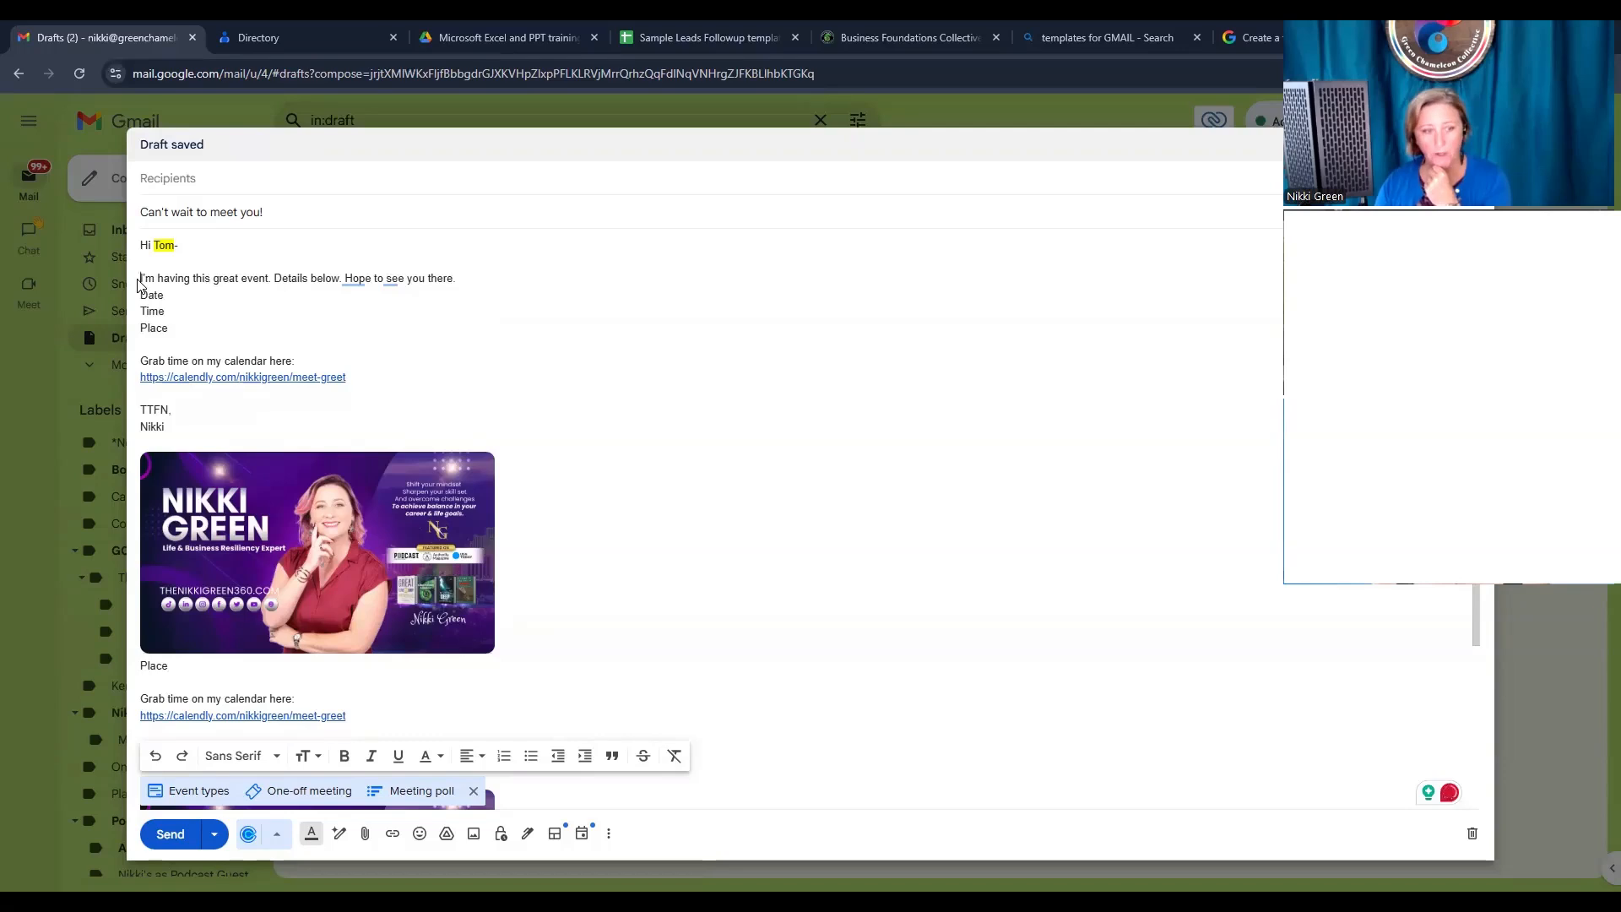
pyautogui.moveTo(345, 716); pyautogui.dragTo(140, 677)
pyautogui.press('Delete')
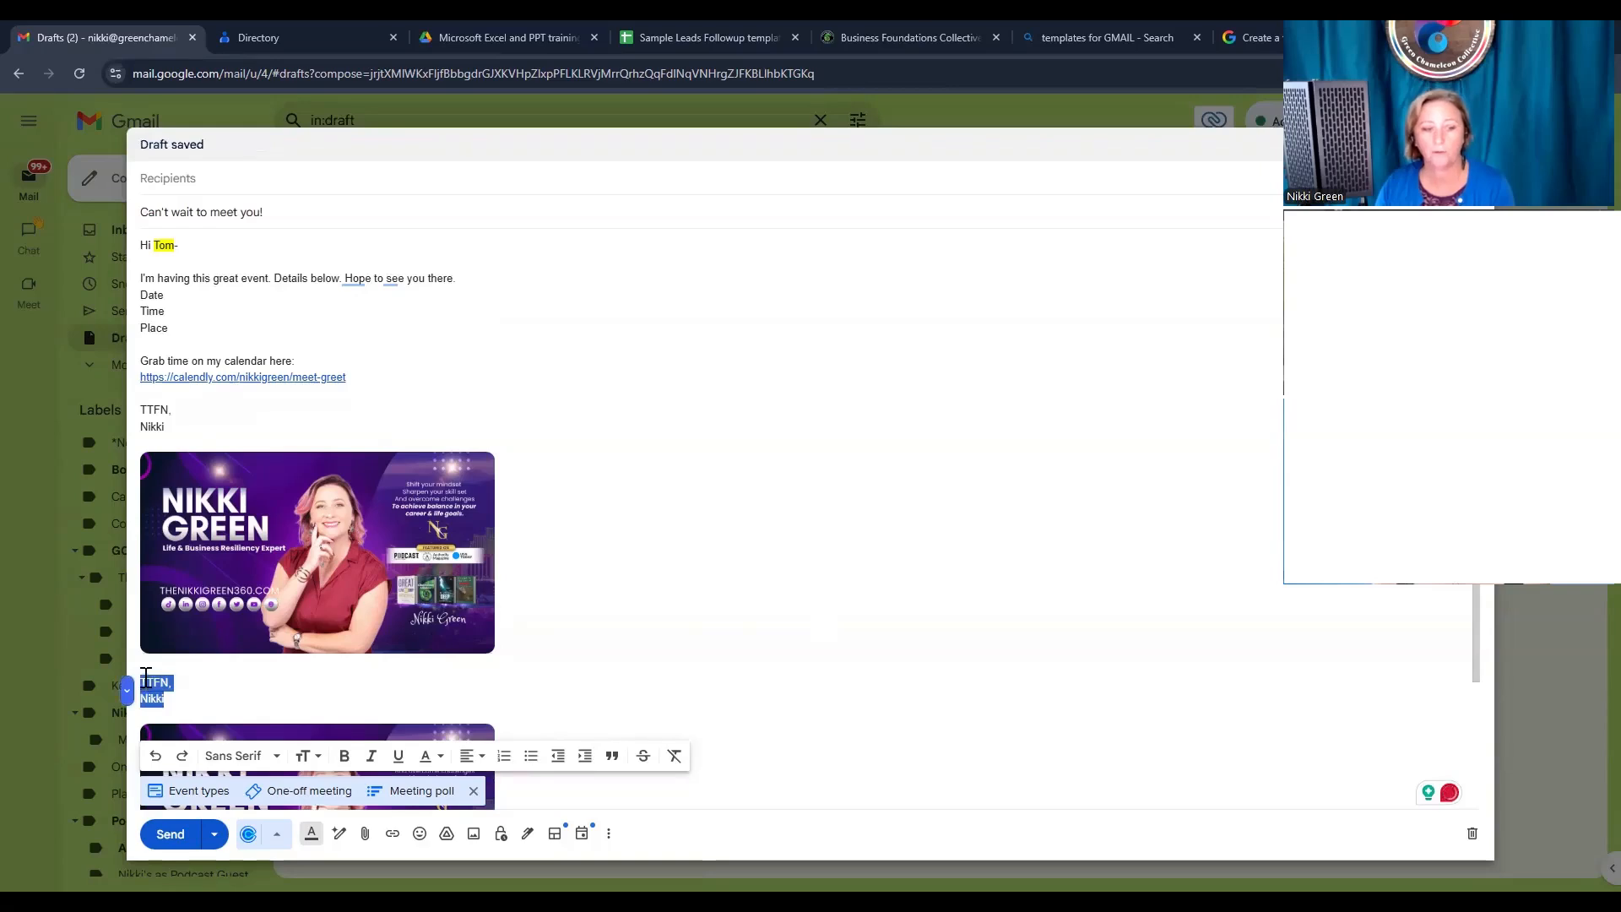
pyautogui.press('Delete')
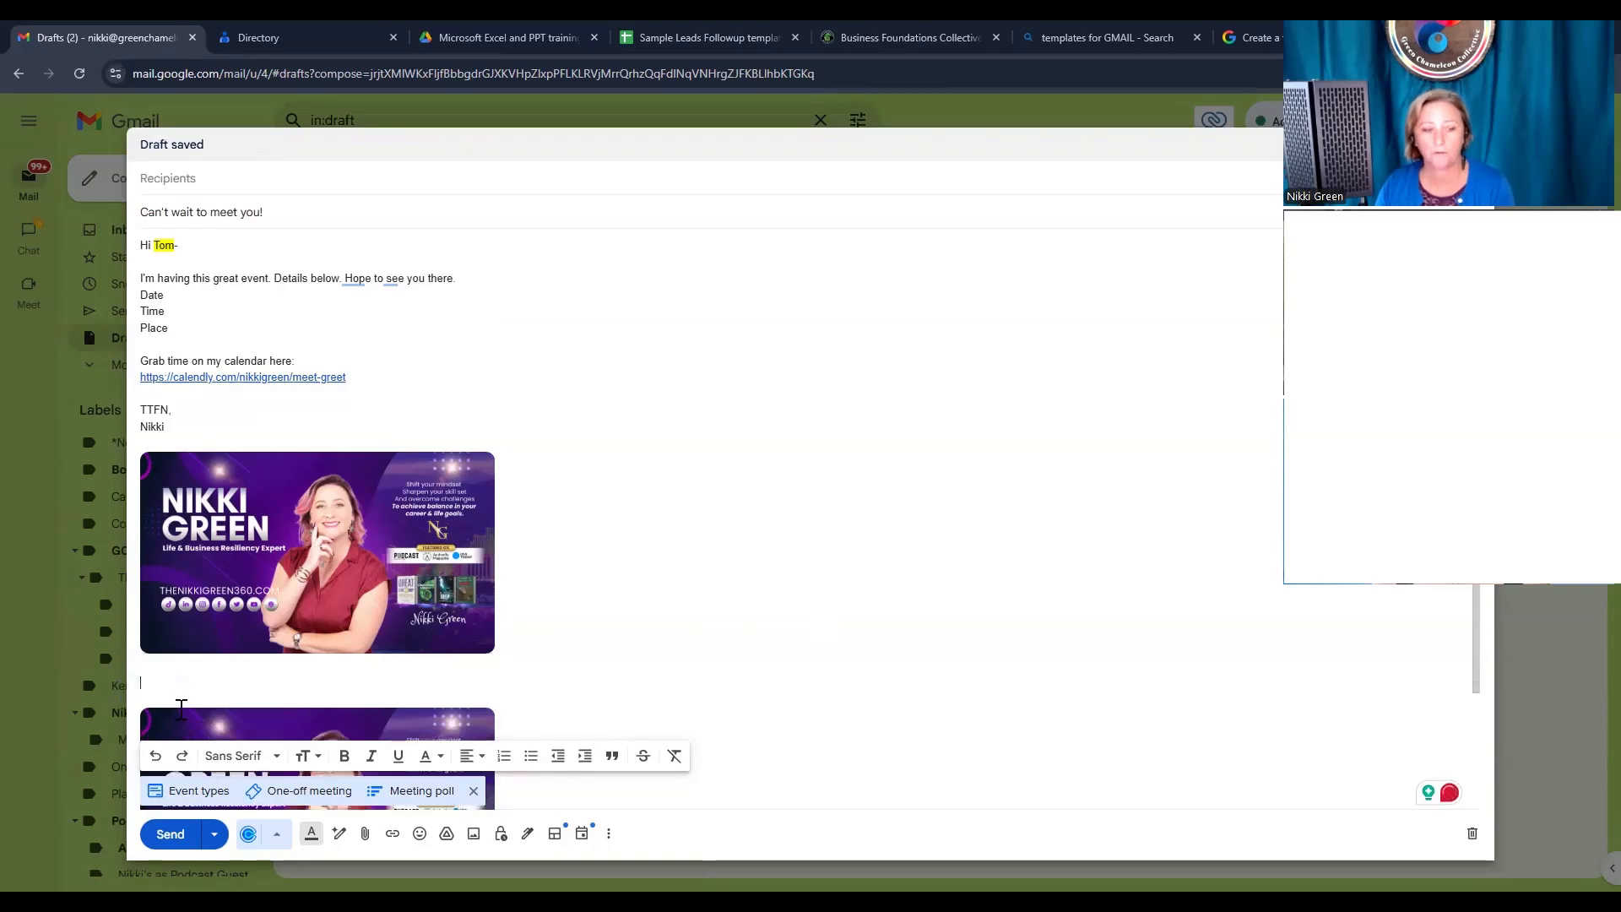
# Enter a placeholder e-mail address as the draft's recipient and add that address to the contacts
pyautogui.click(379, 177)
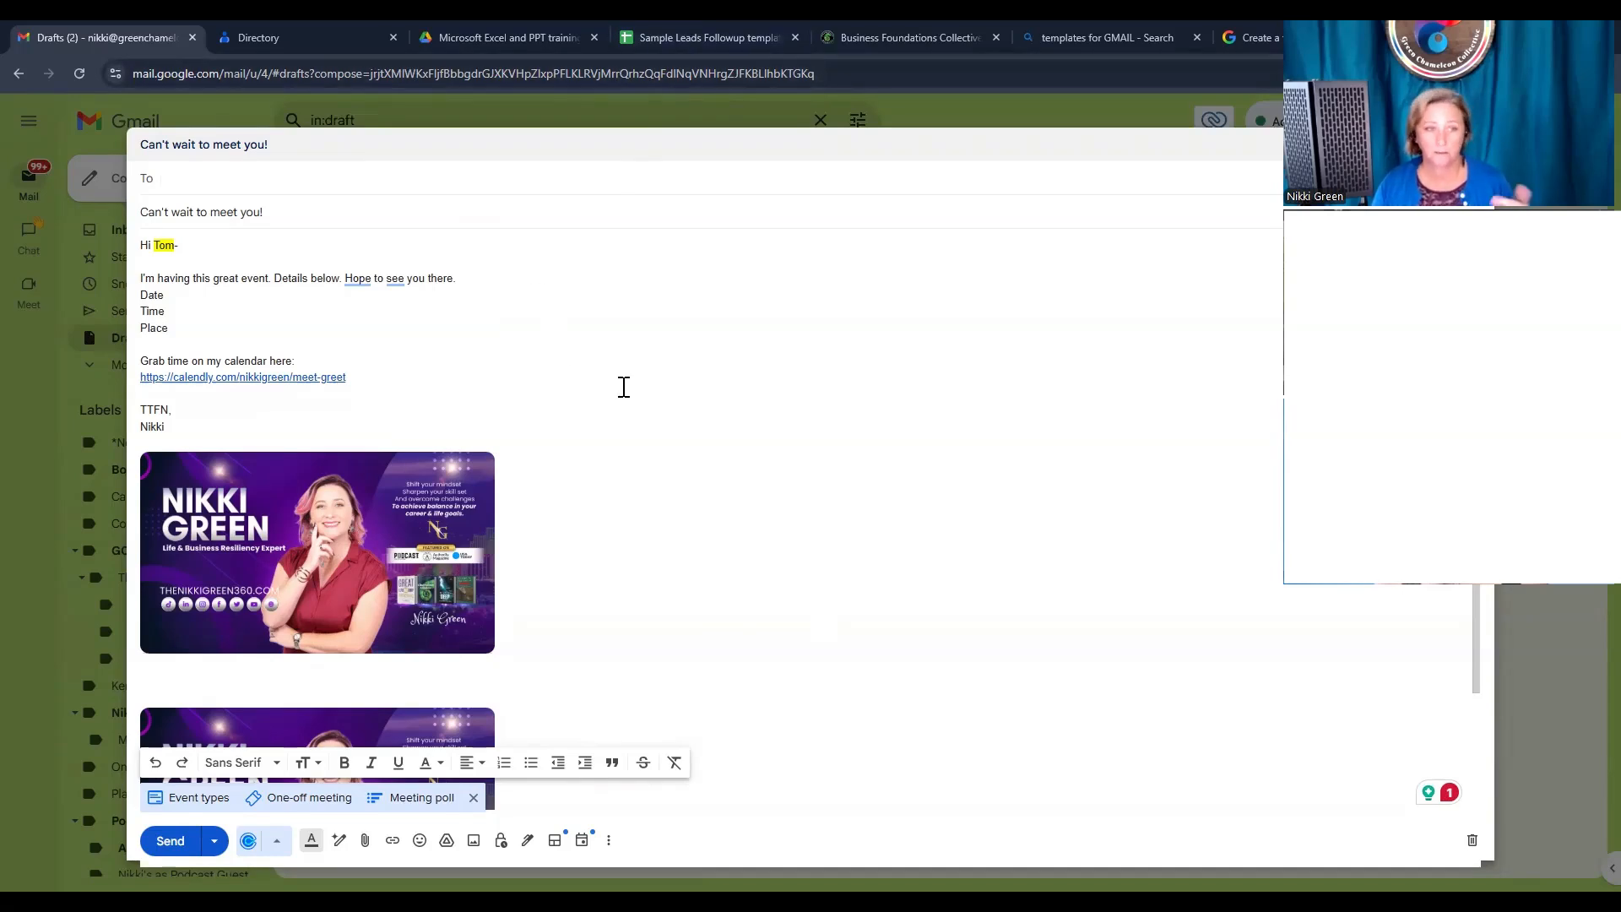
pyautogui.write('name@email.com')
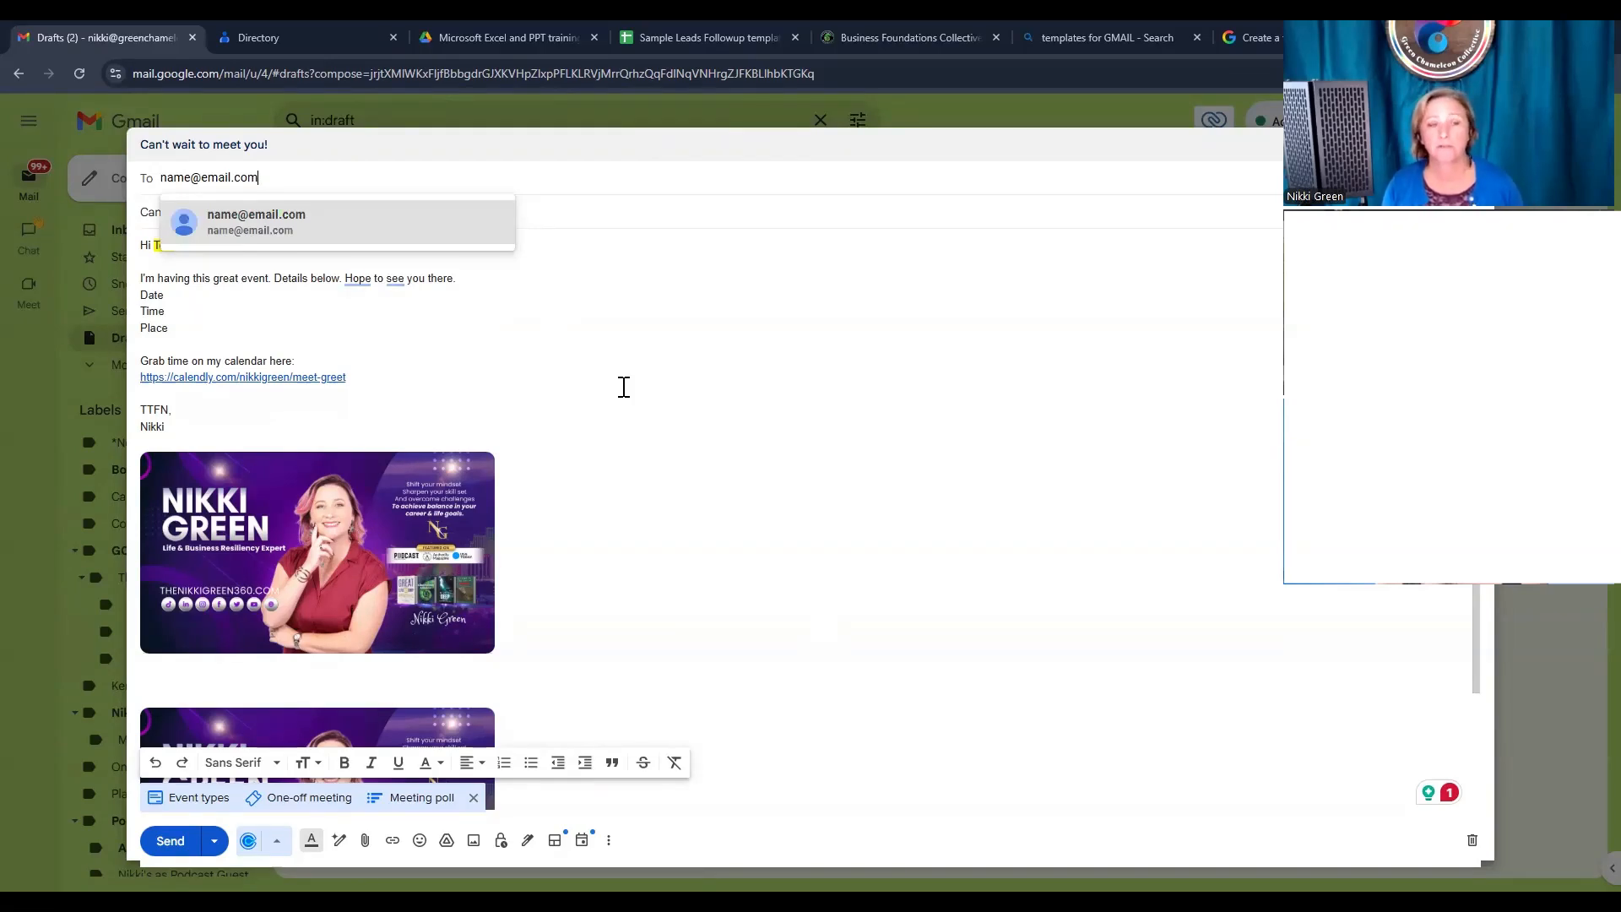
pyautogui.press('Return')
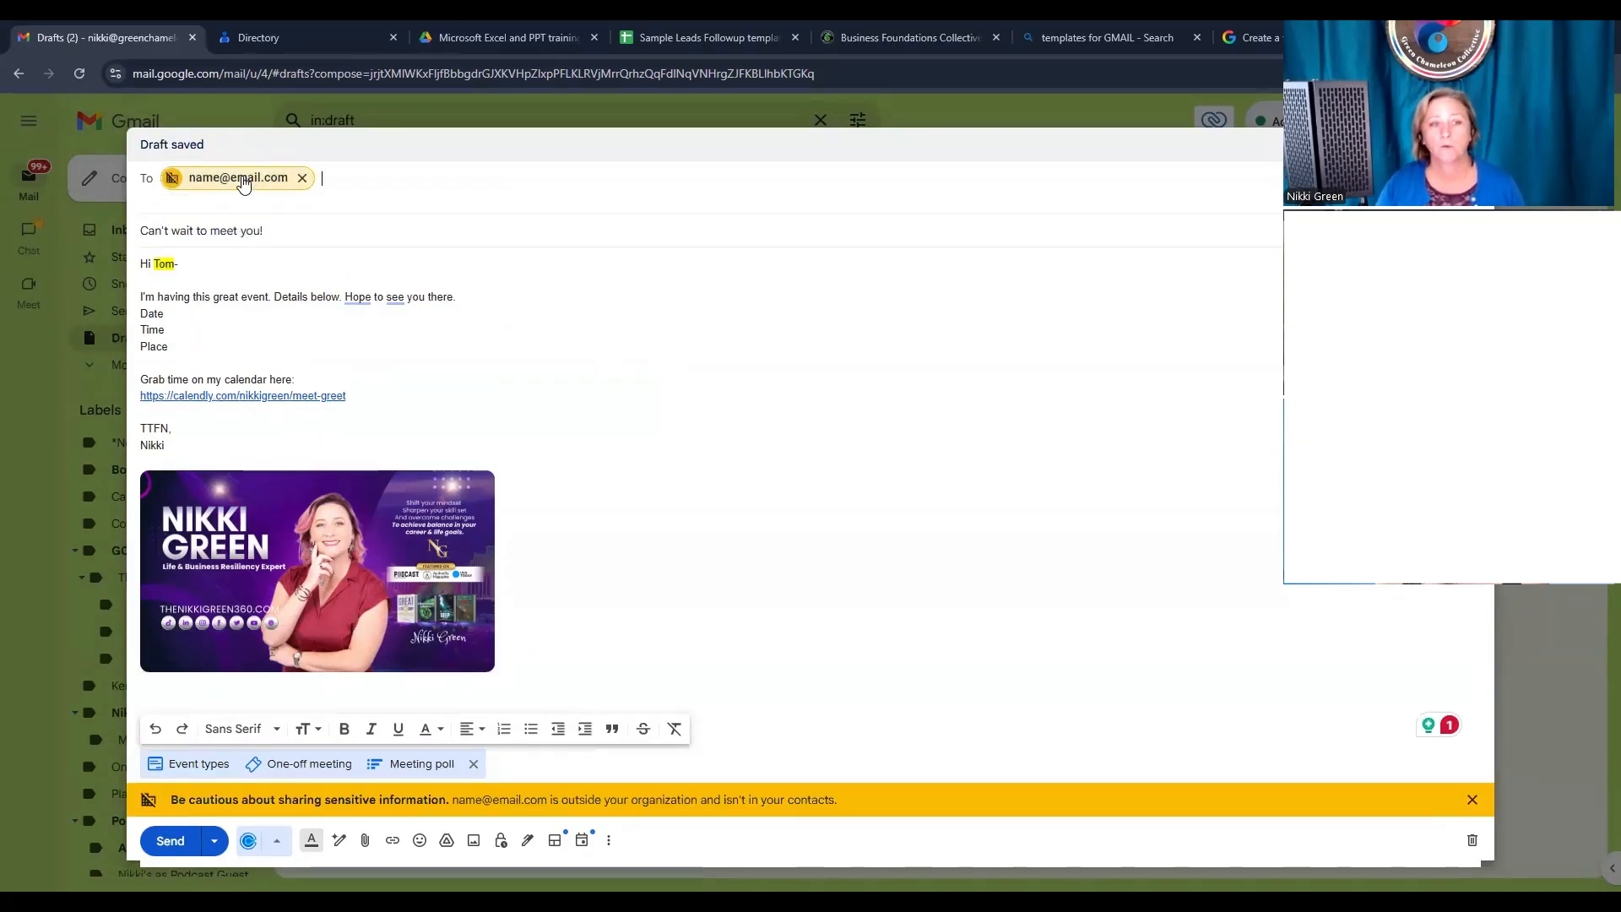
pyautogui.moveTo(244, 183)
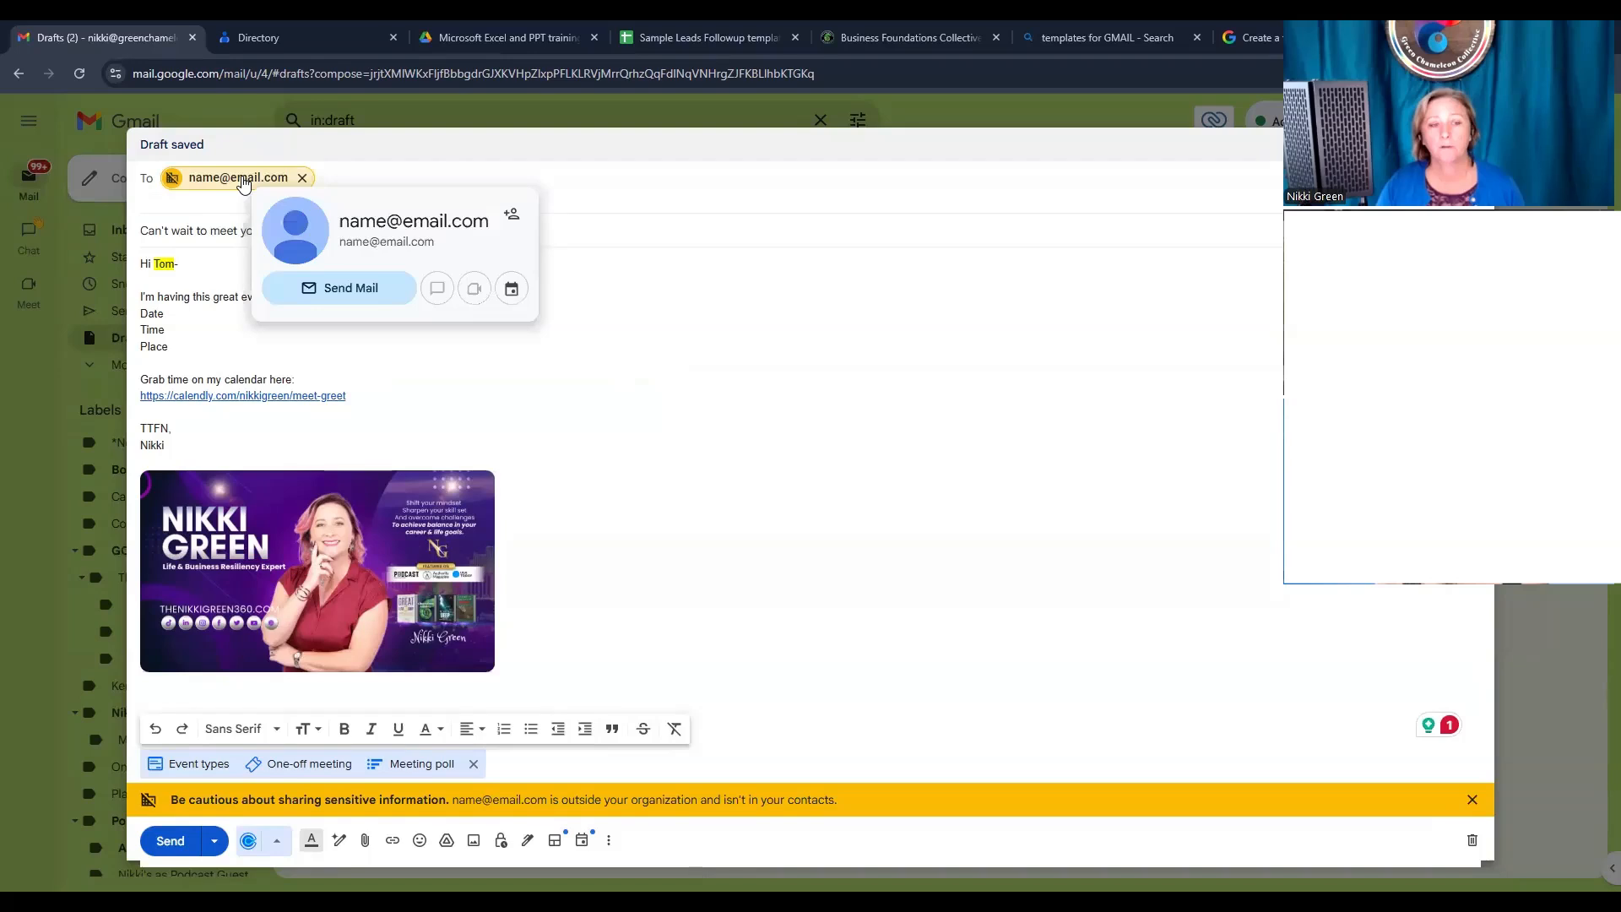
pyautogui.click(517, 224)
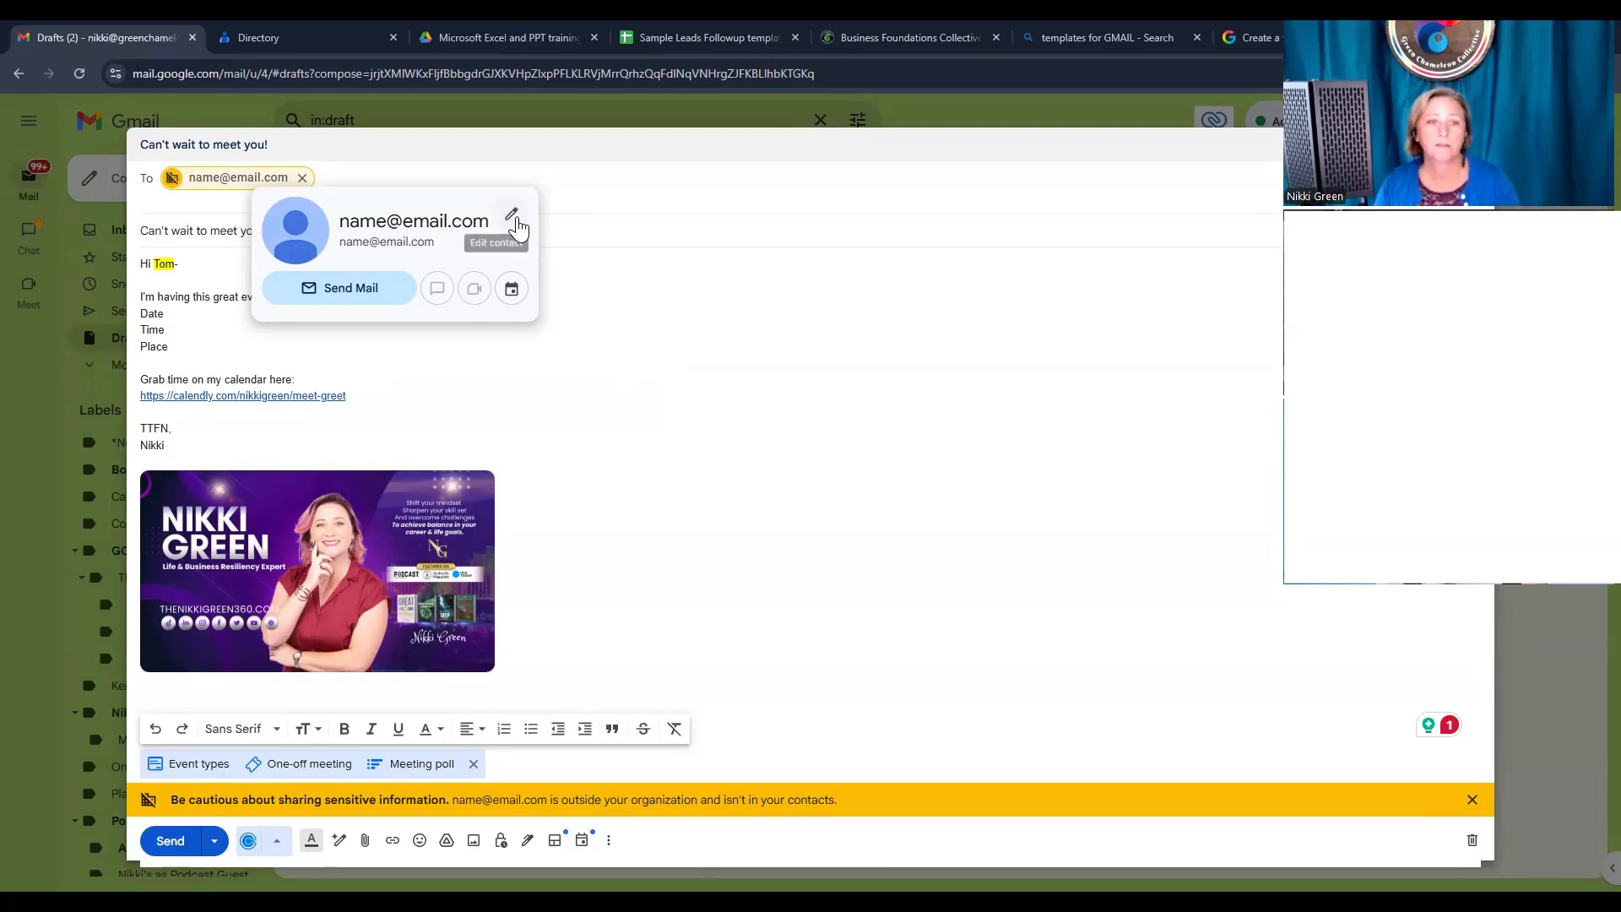
# Switch to Google Contacts and check the main, frequent and other contacts lists for the newly added address
pyautogui.click(304, 34)
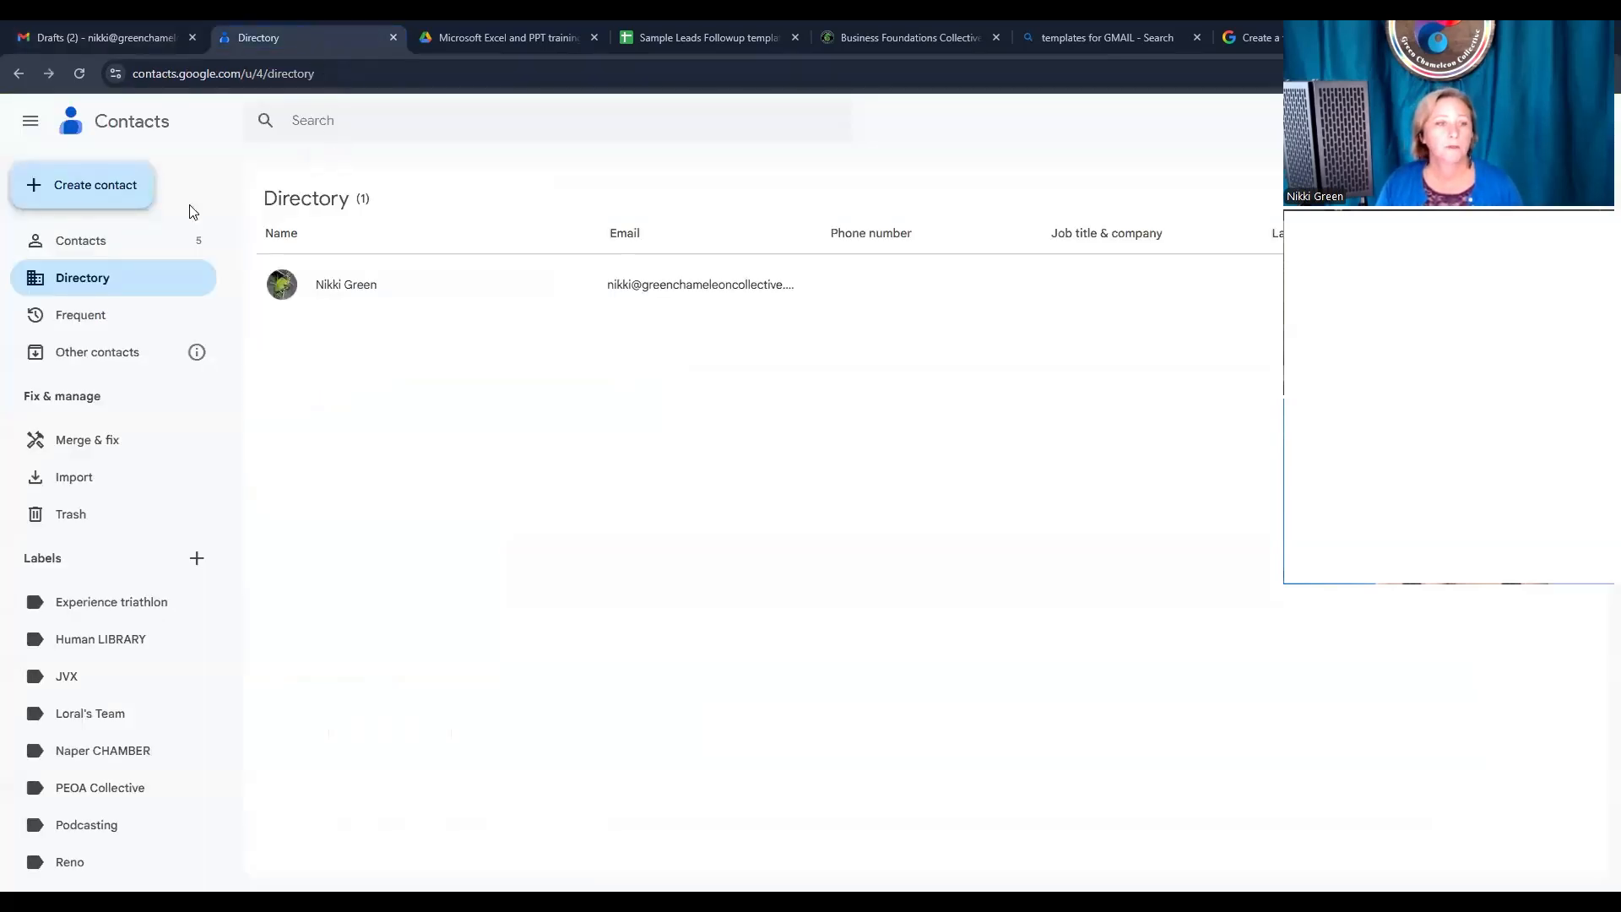
pyautogui.click(79, 245)
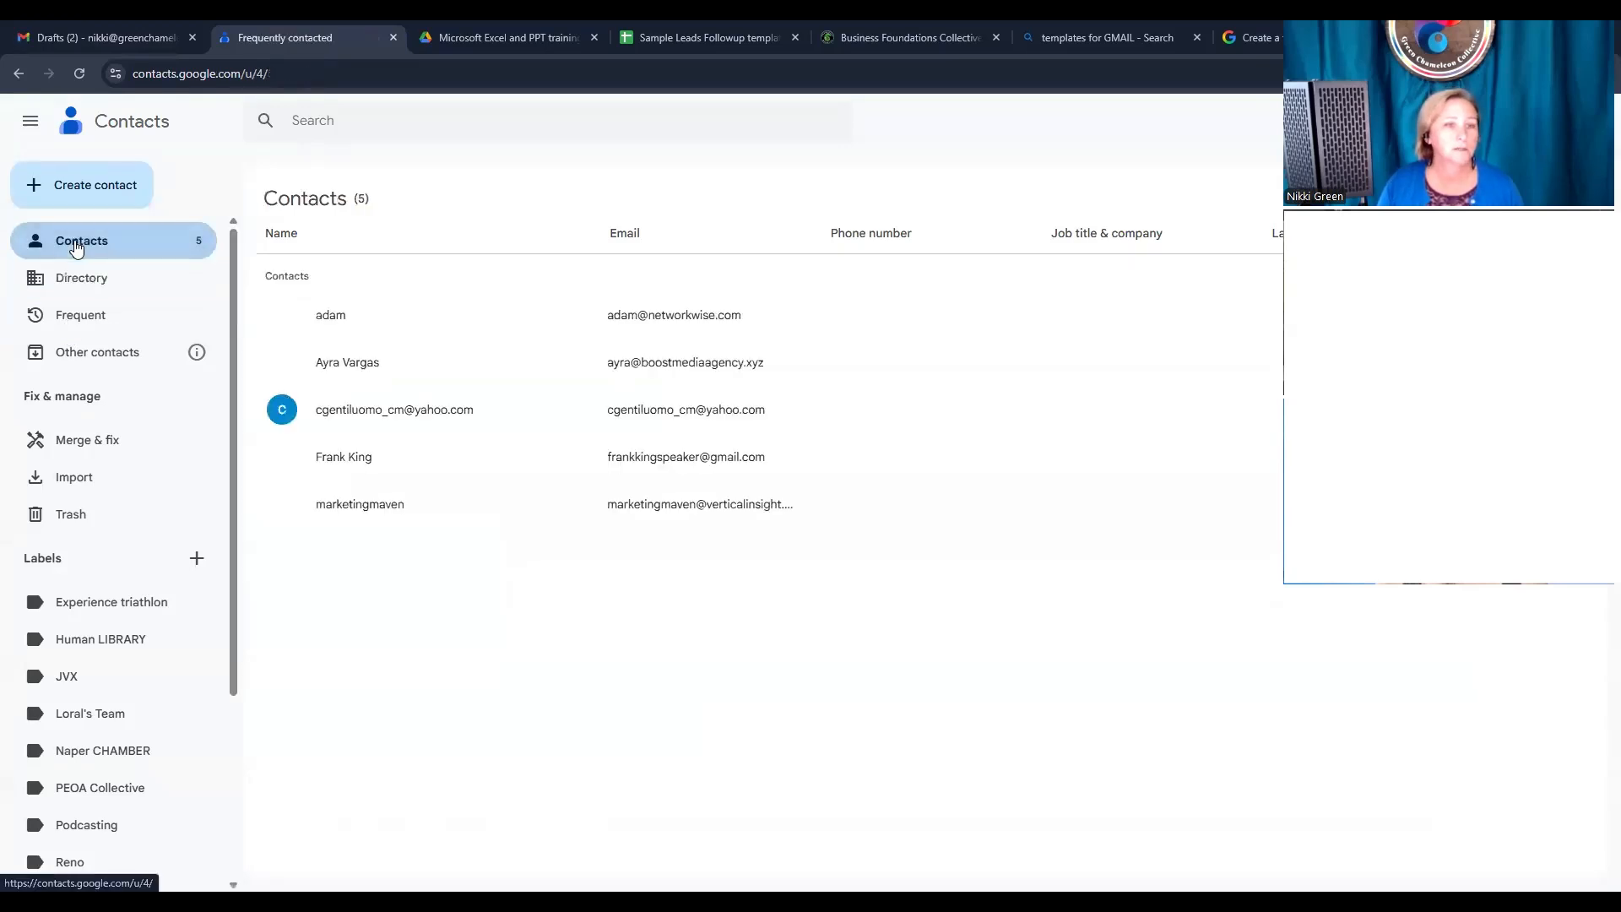
pyautogui.click(97, 317)
pyautogui.click(90, 355)
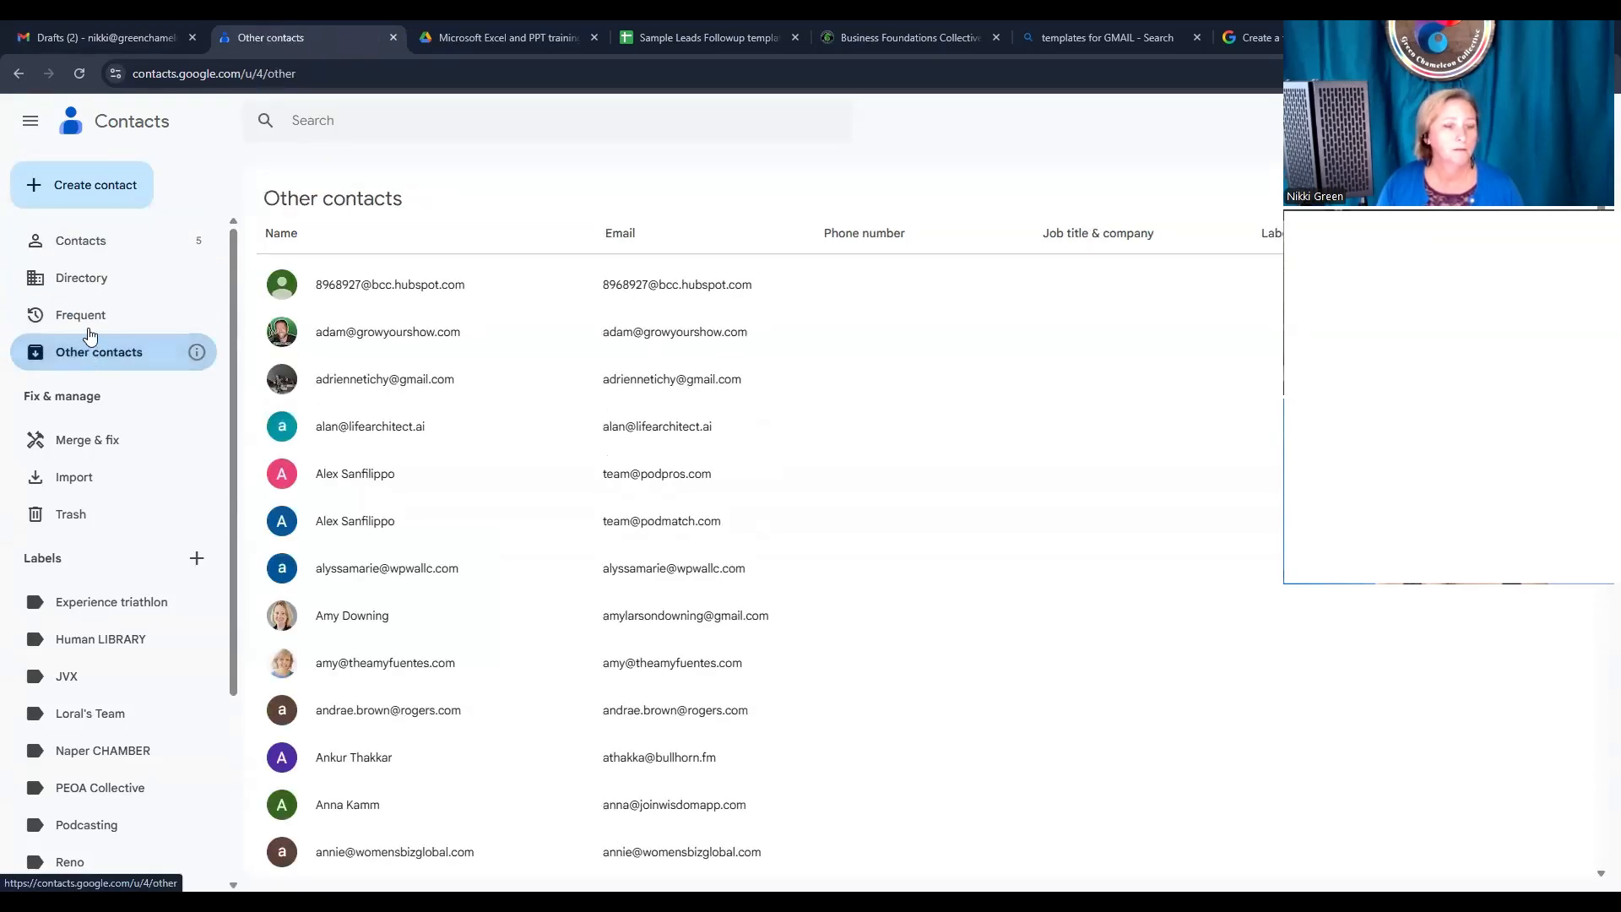
pyautogui.click(86, 230)
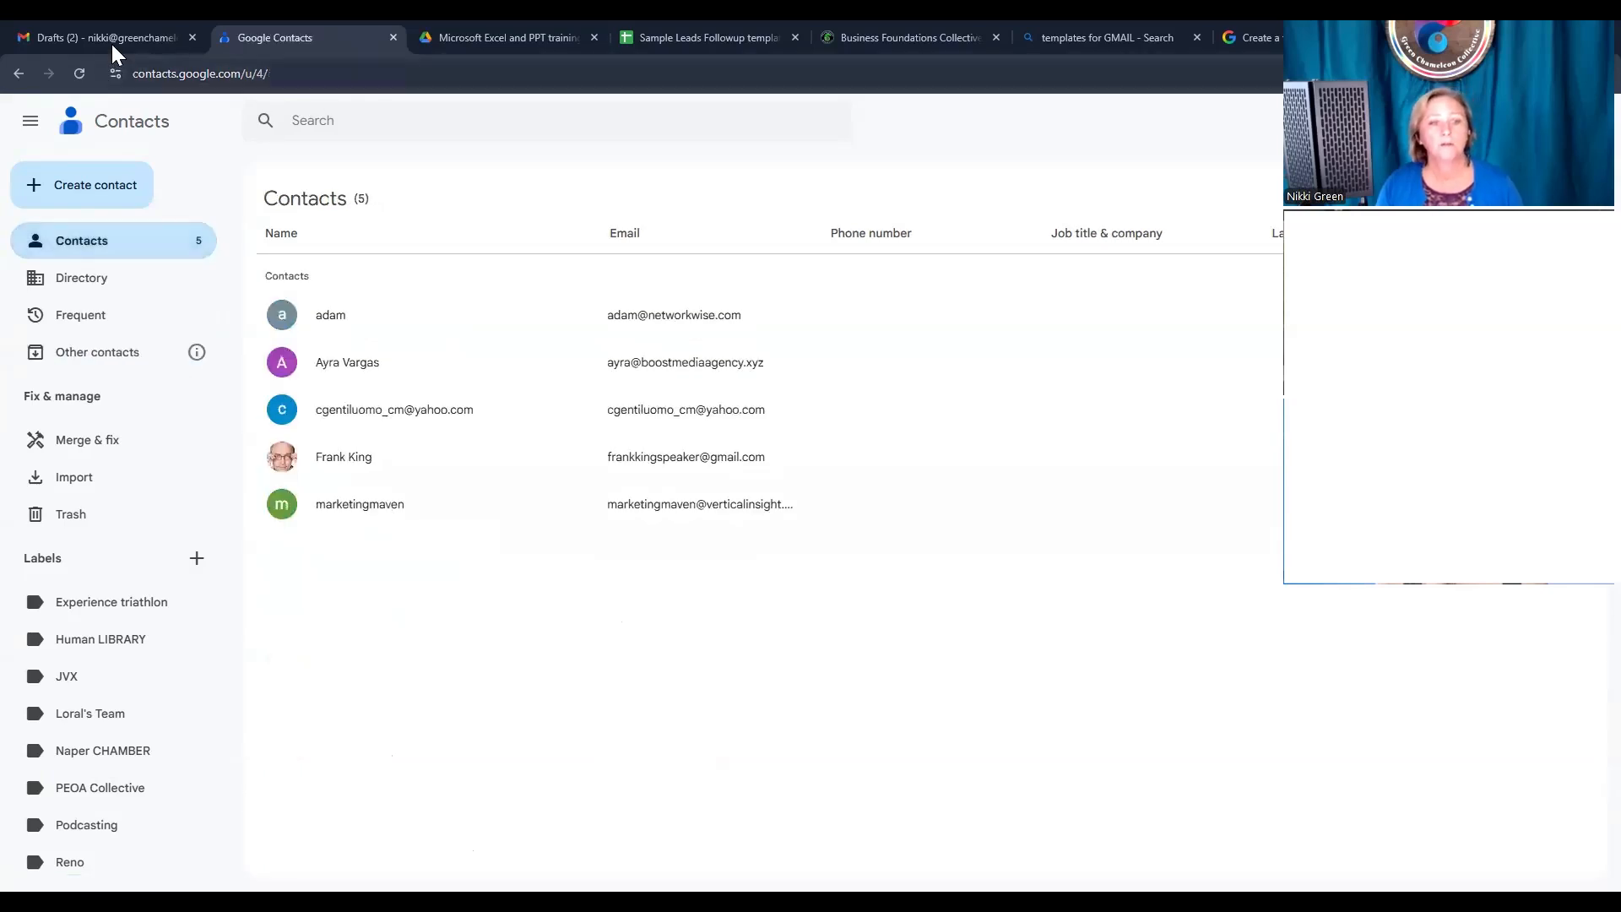
# Return to the Gmail draft and remove the placeholder recipient from the message
pyautogui.click(111, 41)
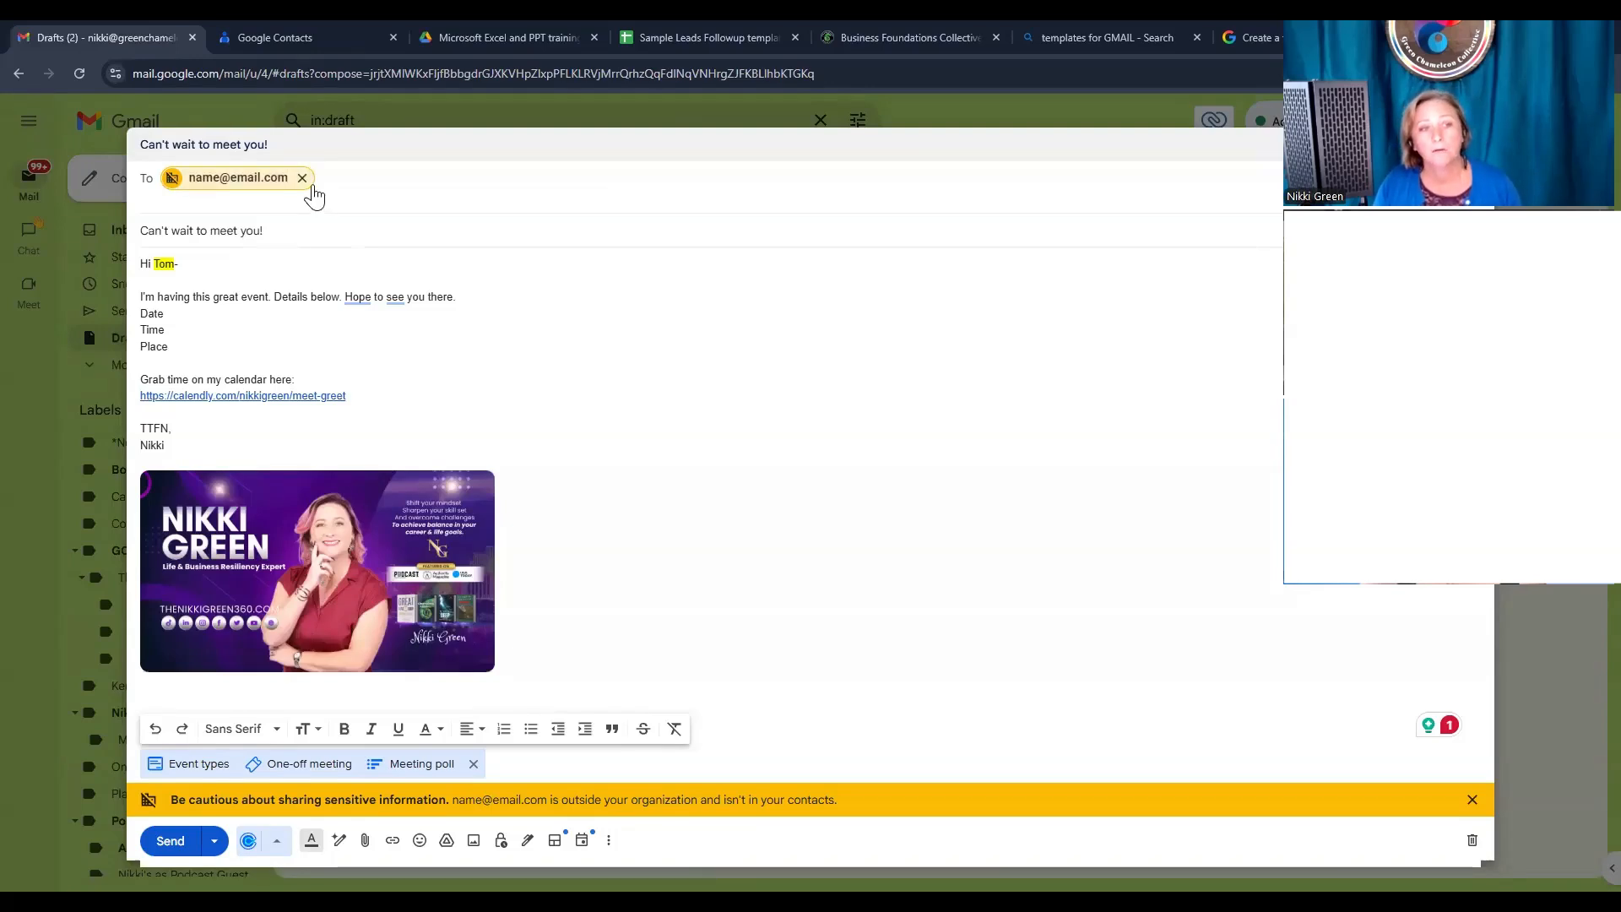
pyautogui.moveTo(308, 181)
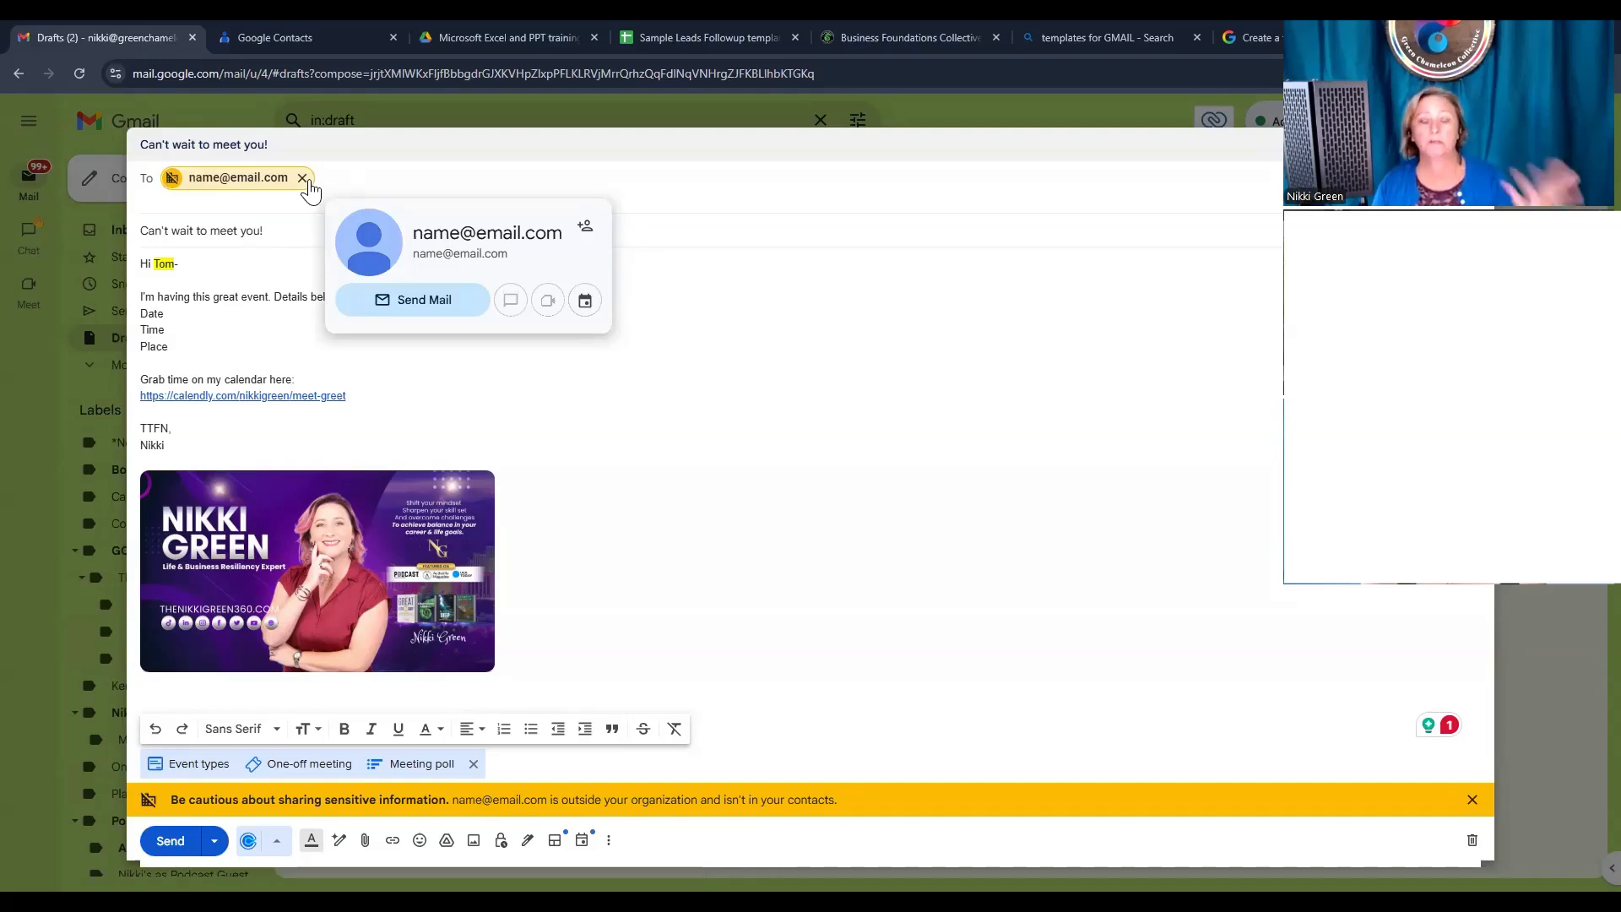
pyautogui.click(302, 178)
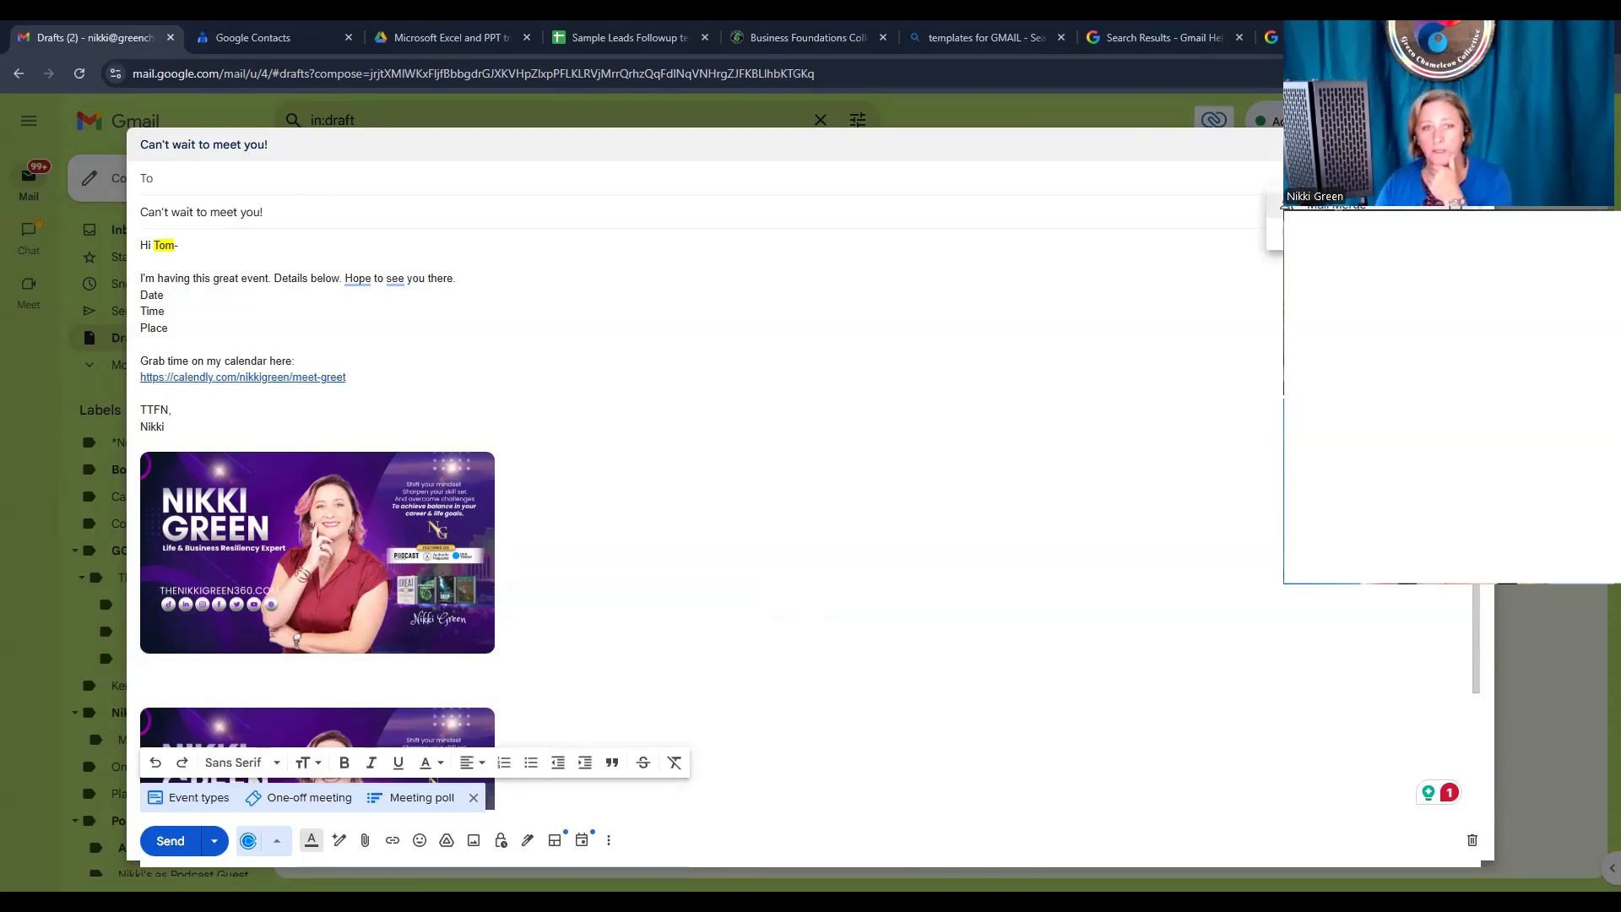
# Turn on mail merge for the draft and try to link the Sample Leads Followup spreadsheet for recipient info
pyautogui.click(1351, 205)
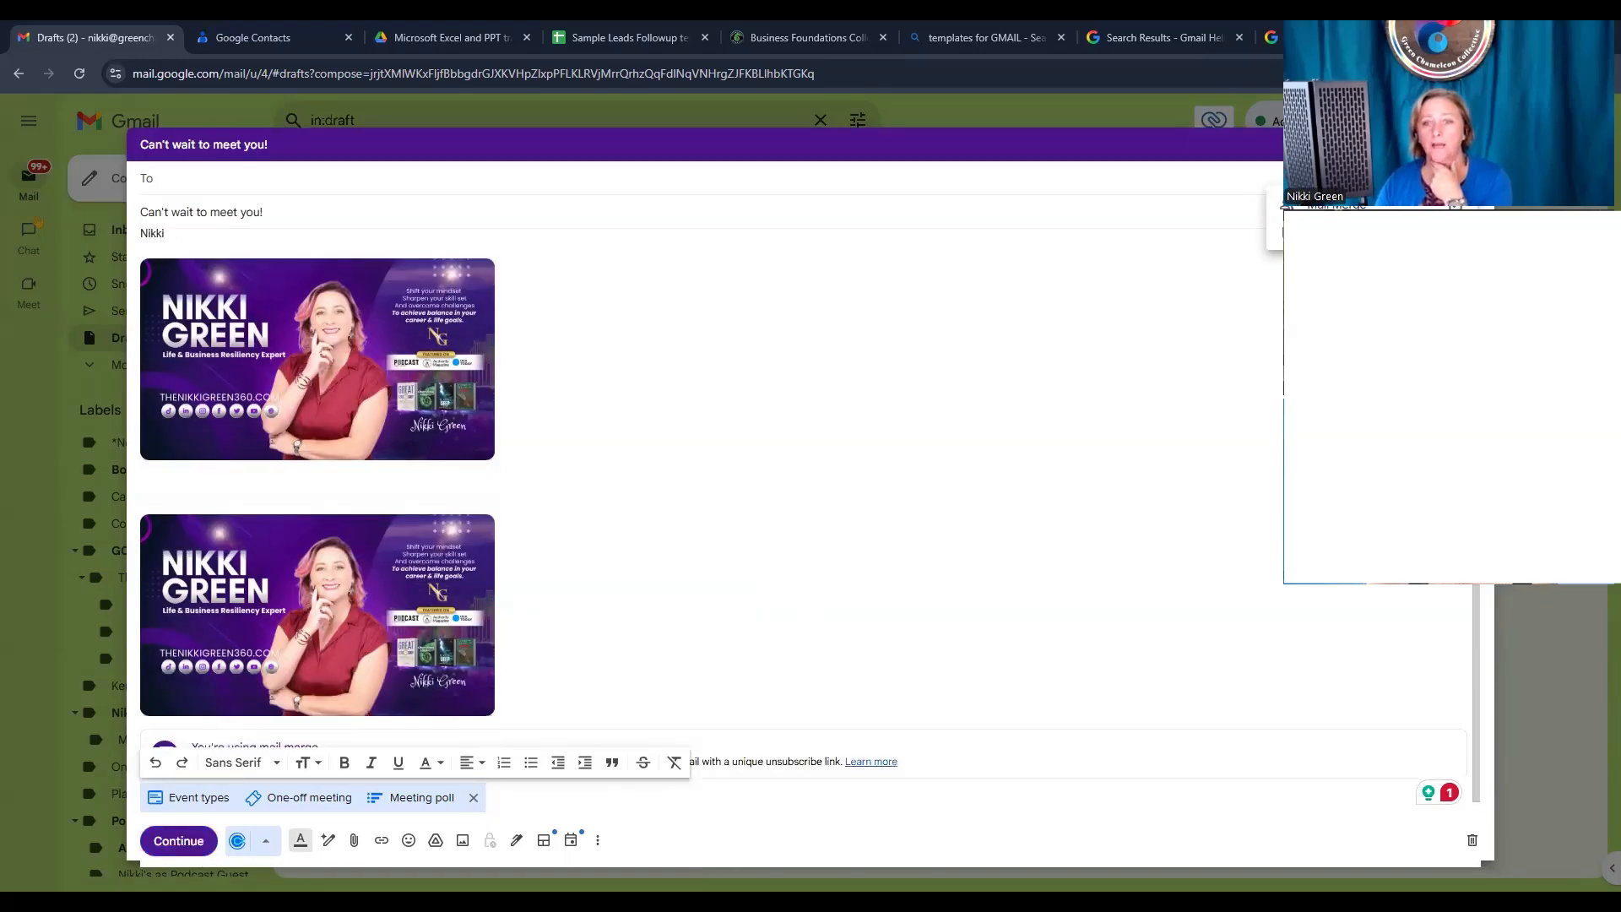
pyautogui.scroll(3, 1267, 356)
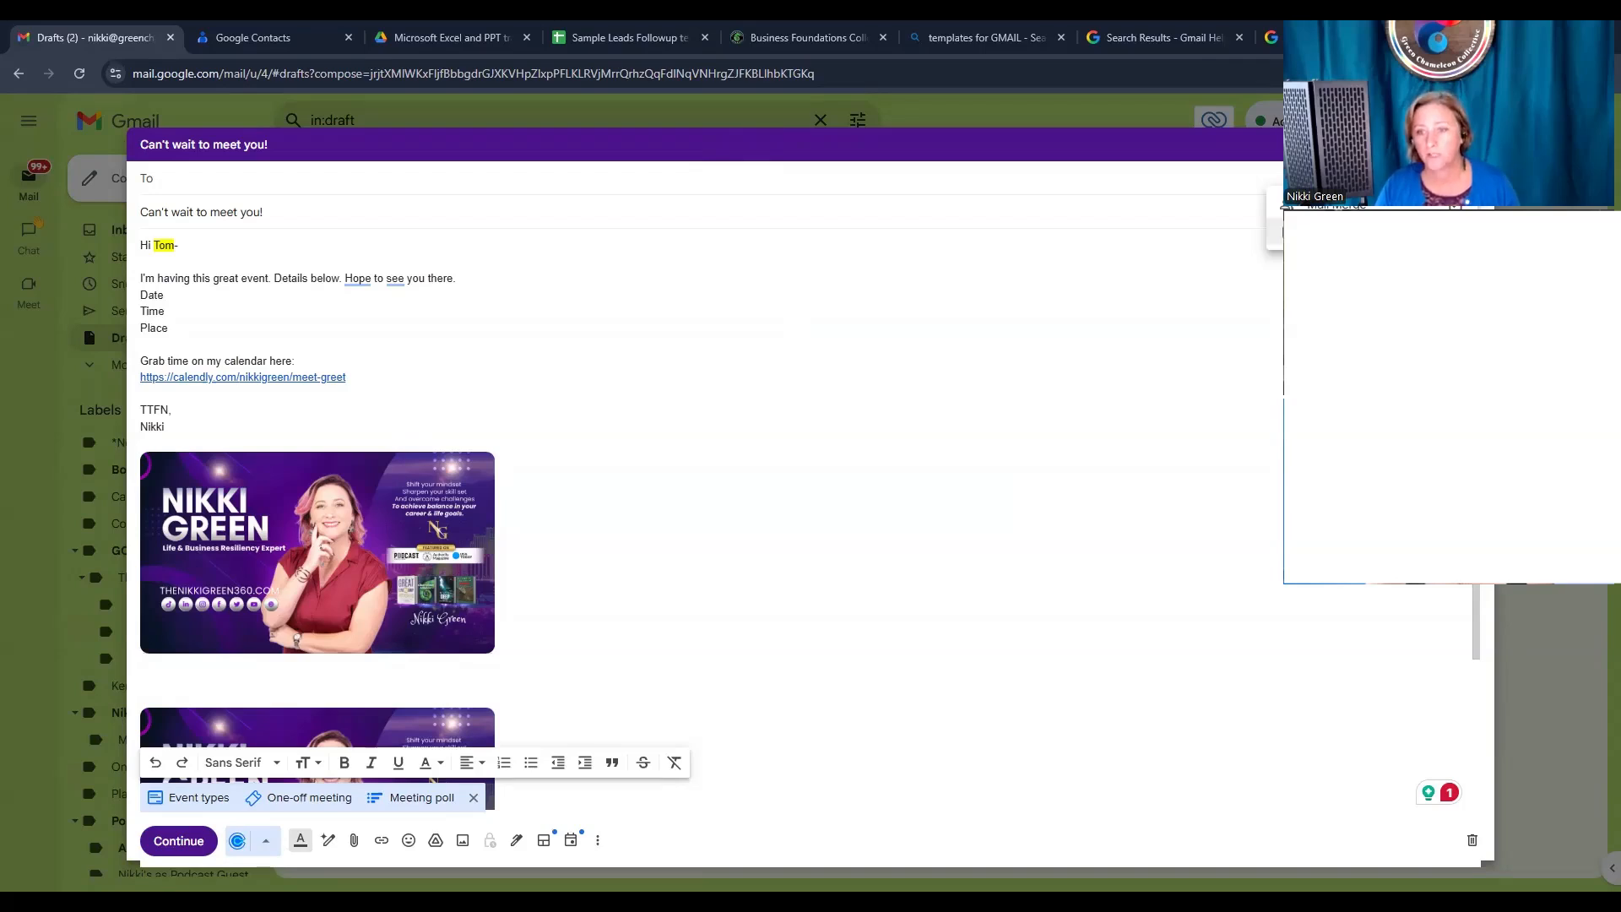
pyautogui.click(1276, 232)
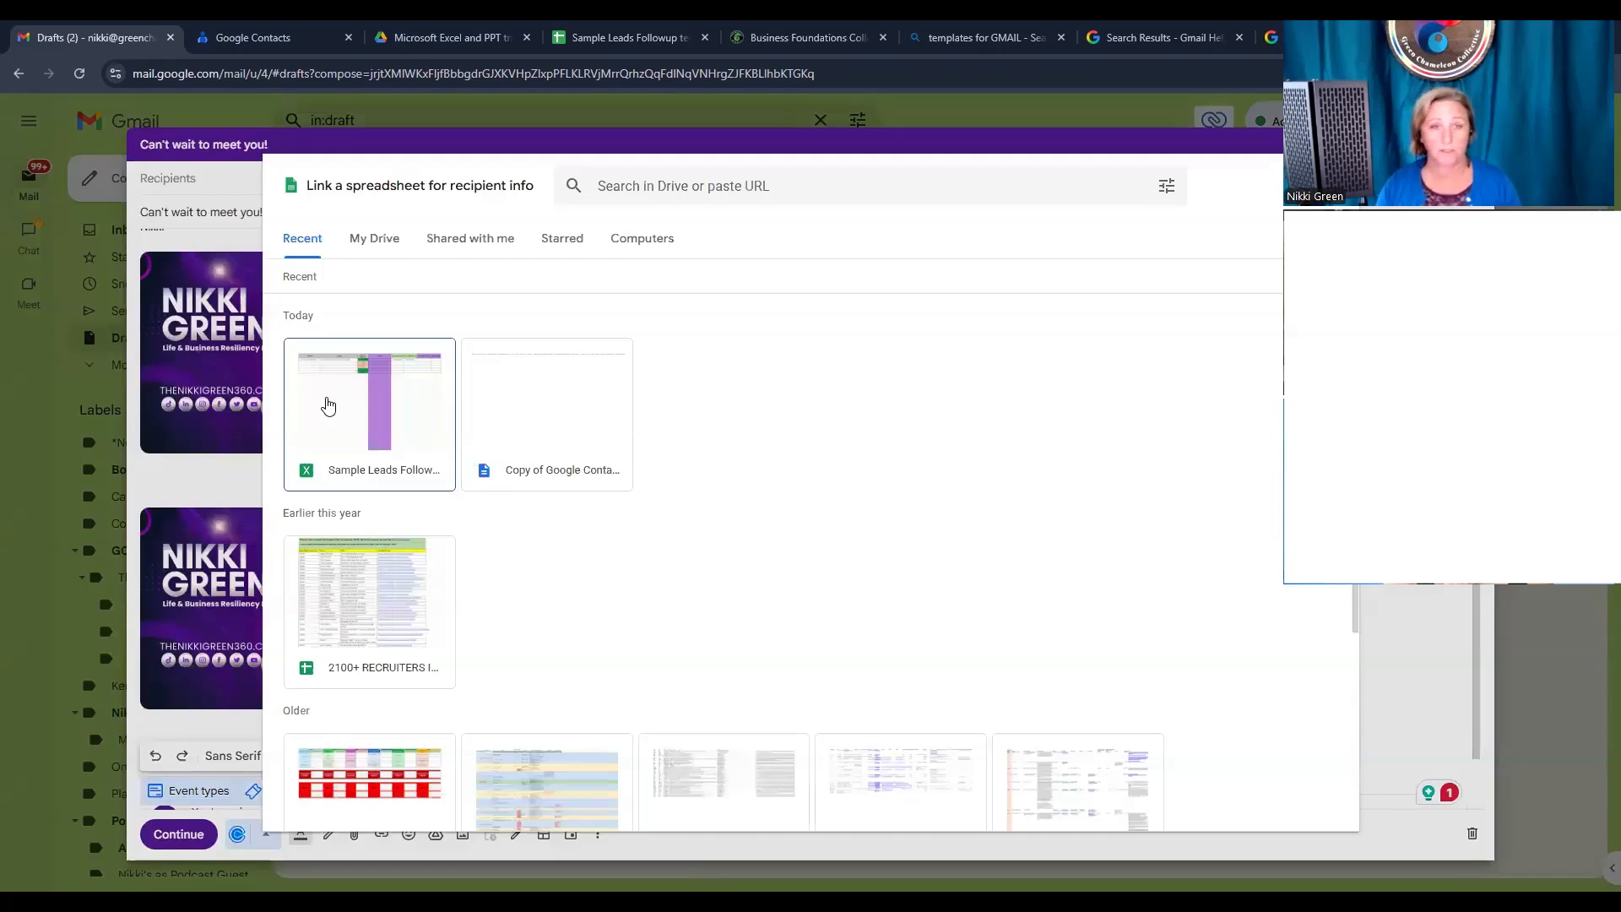
pyautogui.doubleClick(329, 406)
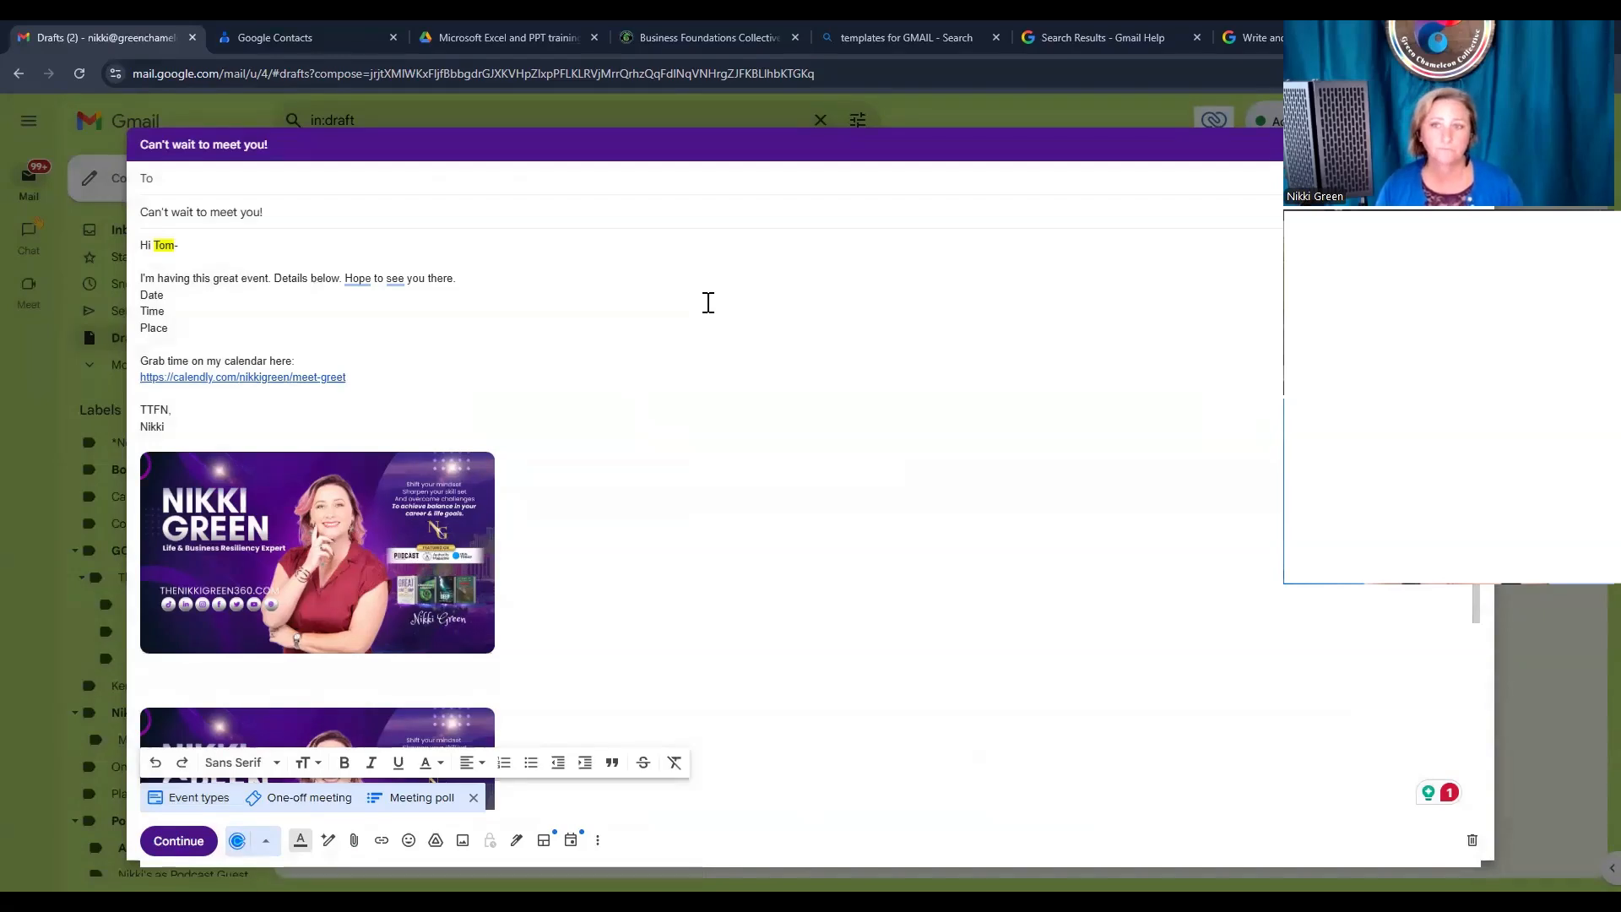
# Look through the Gmail Help article on writing and sending email, and return to the draft
pyautogui.click(1273, 38)
pyautogui.scroll(5, 589, 405)
pyautogui.scroll(20, 591, 412)
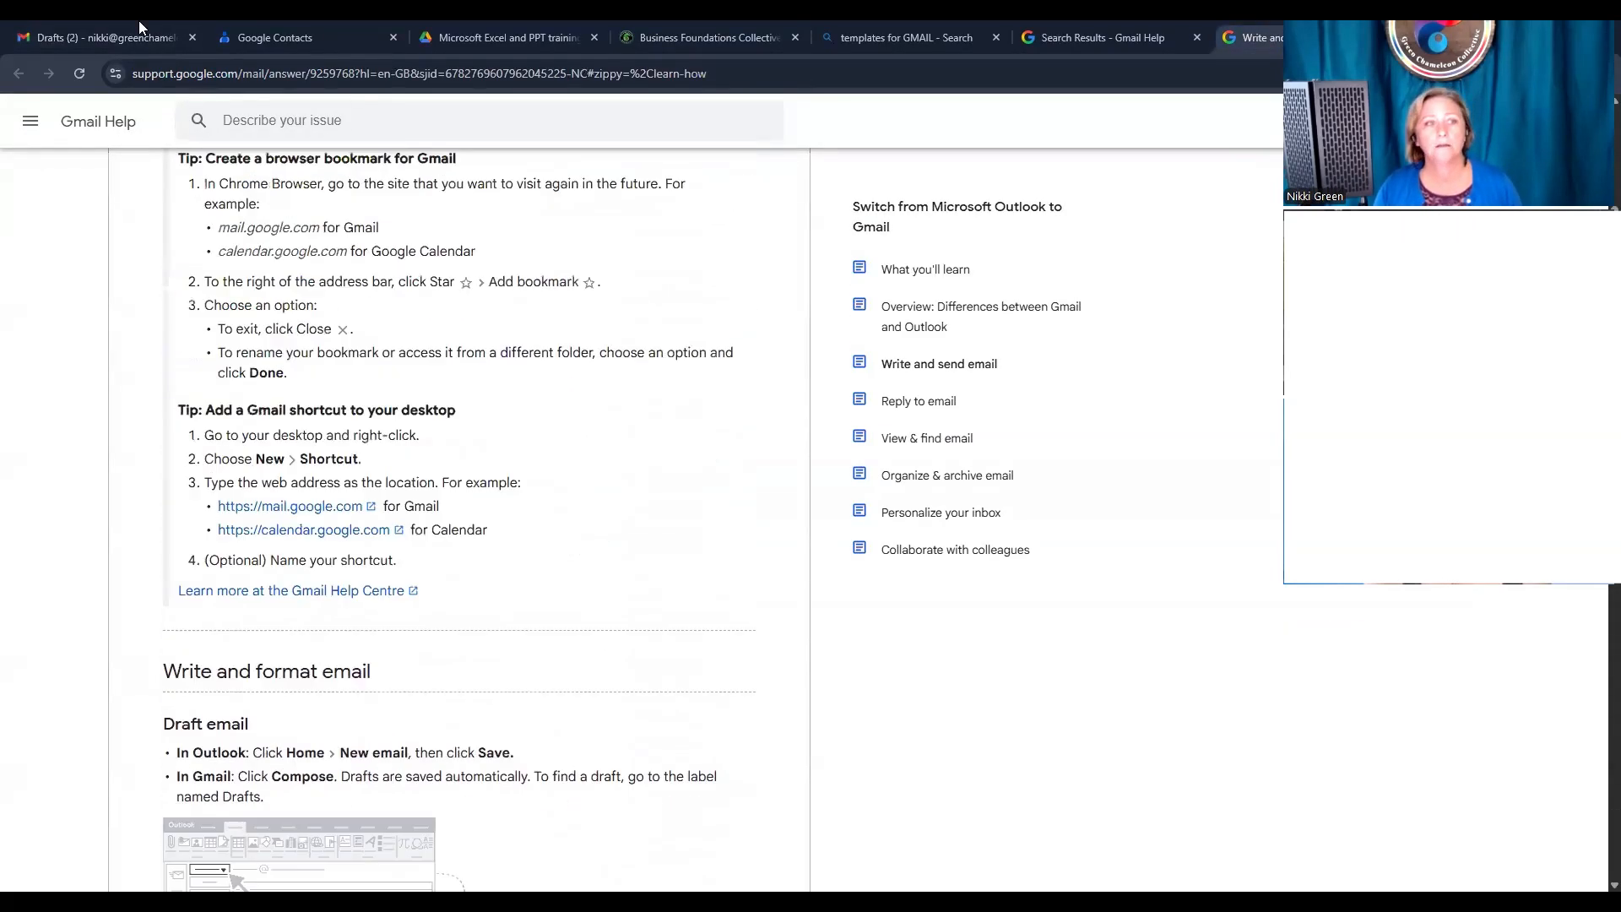
pyautogui.click(102, 37)
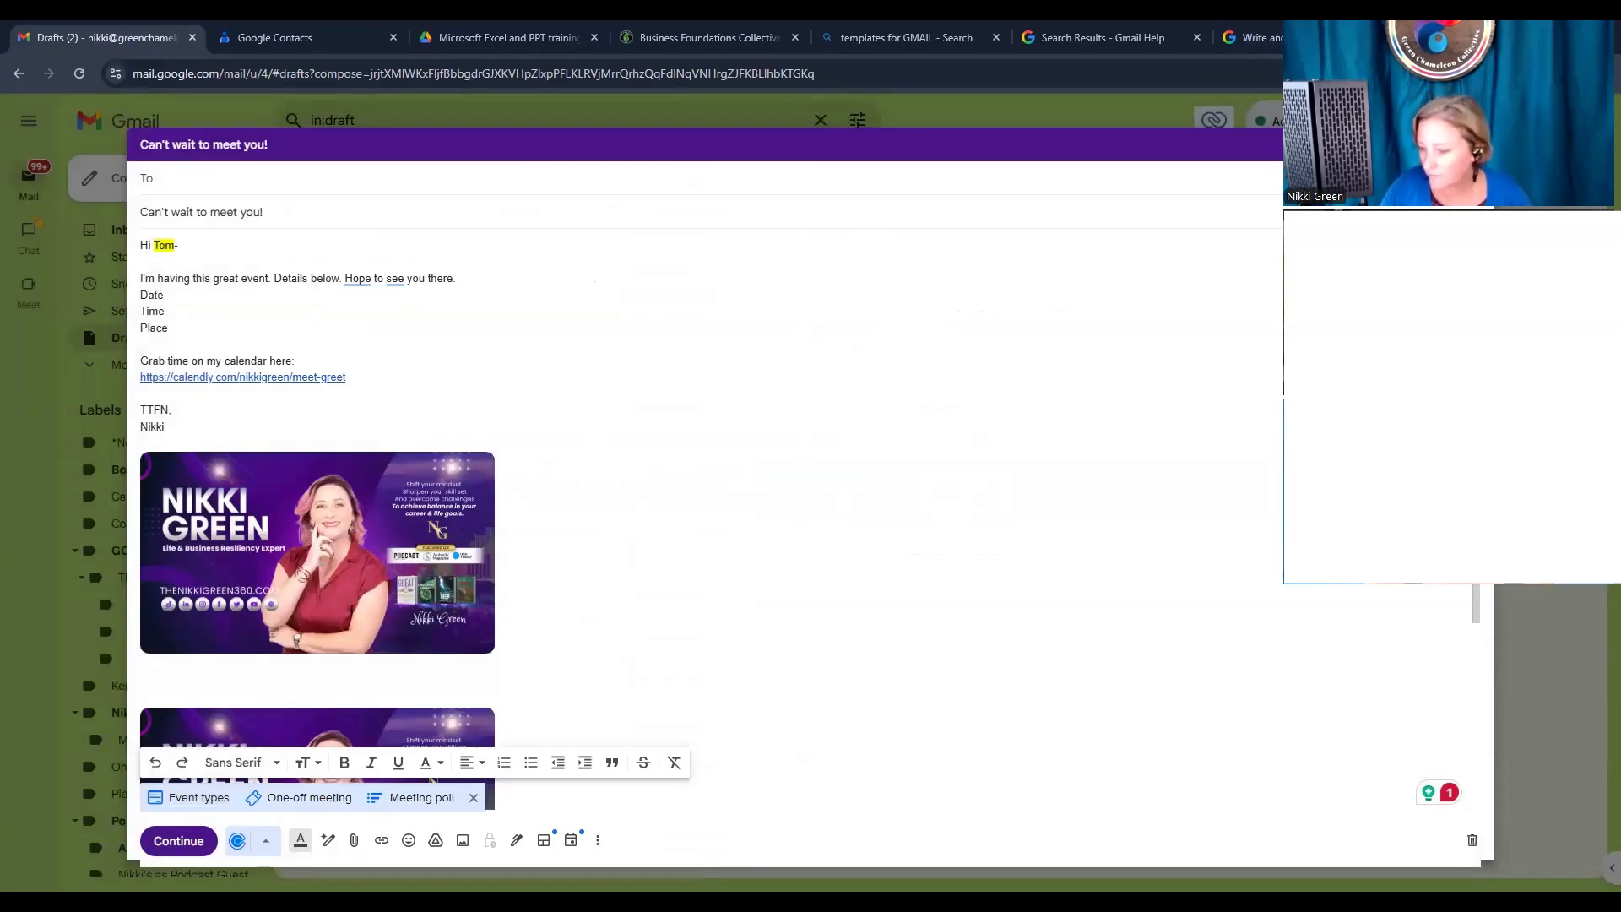